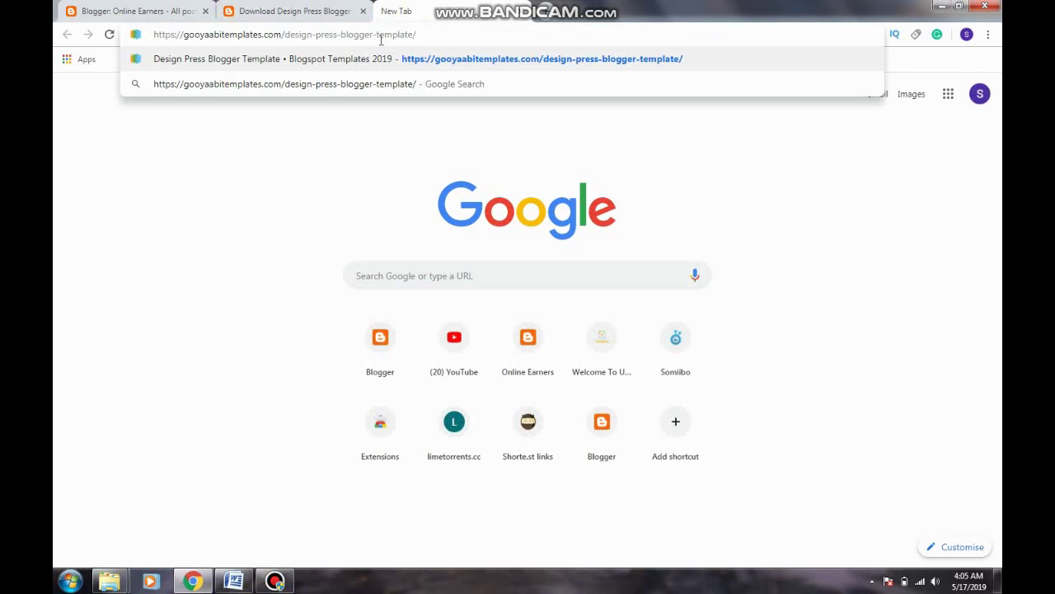
# Step: Open gooyaabitemplates.com/design-press-blogger-template/ and view the Design Press template's preview and download options
pyautogui.press('Return')
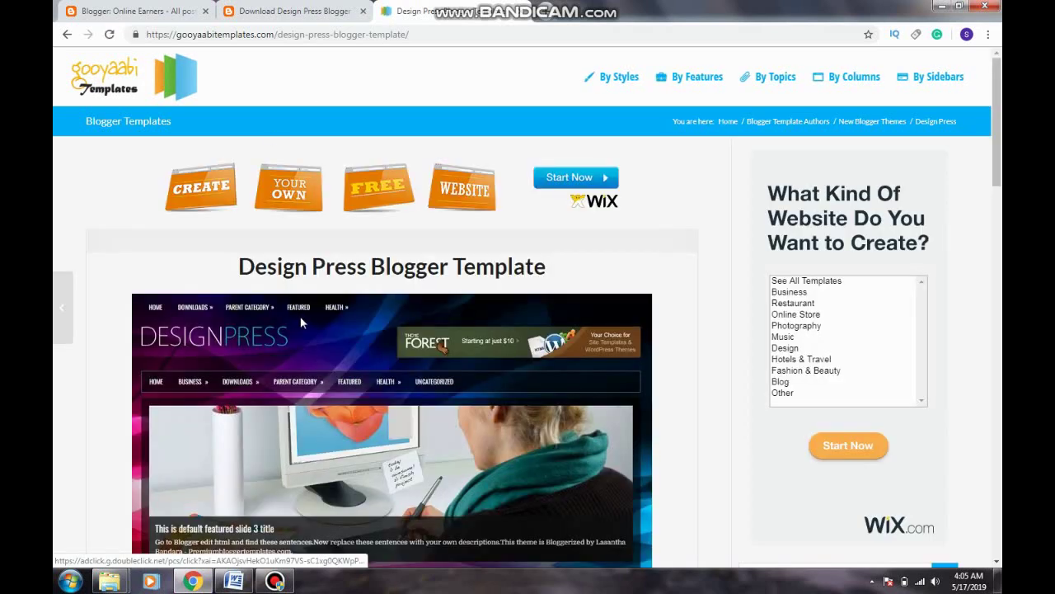
pyautogui.scroll(-3, 302, 327)
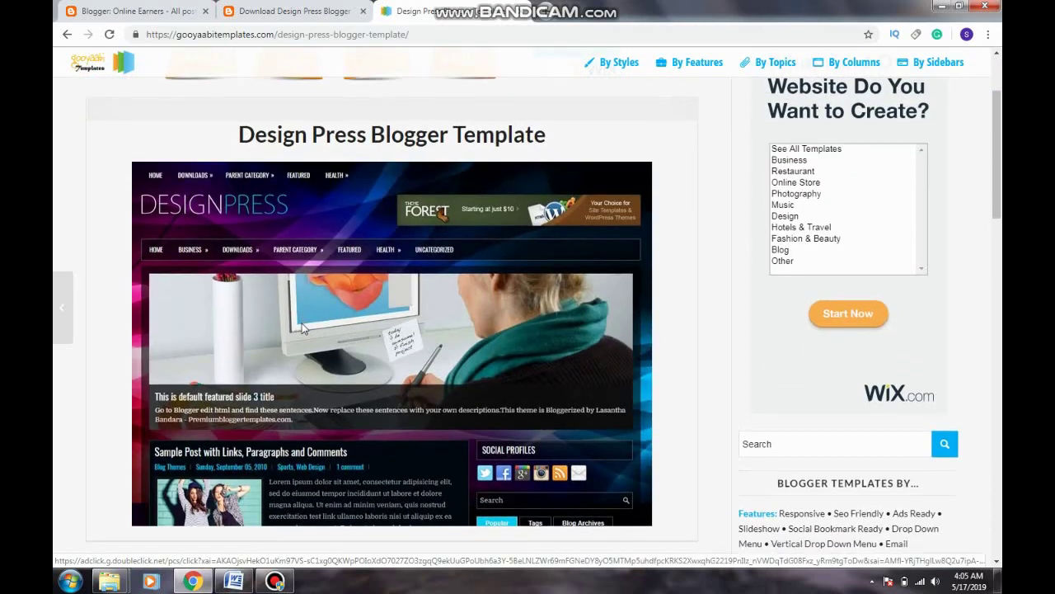
pyautogui.scroll(-3, 302, 327)
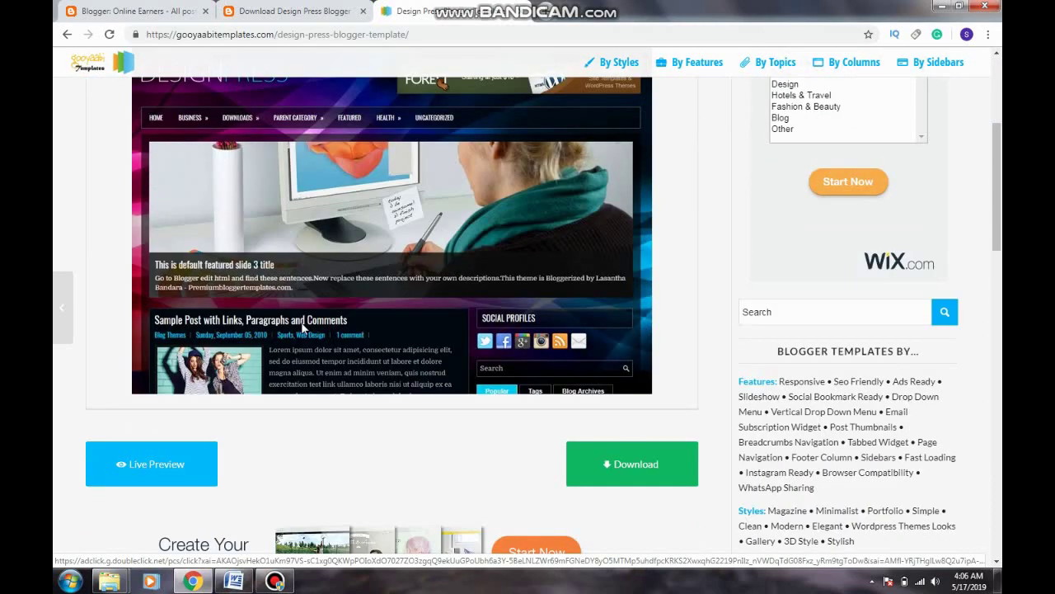
pyautogui.scroll(-2, 301, 328)
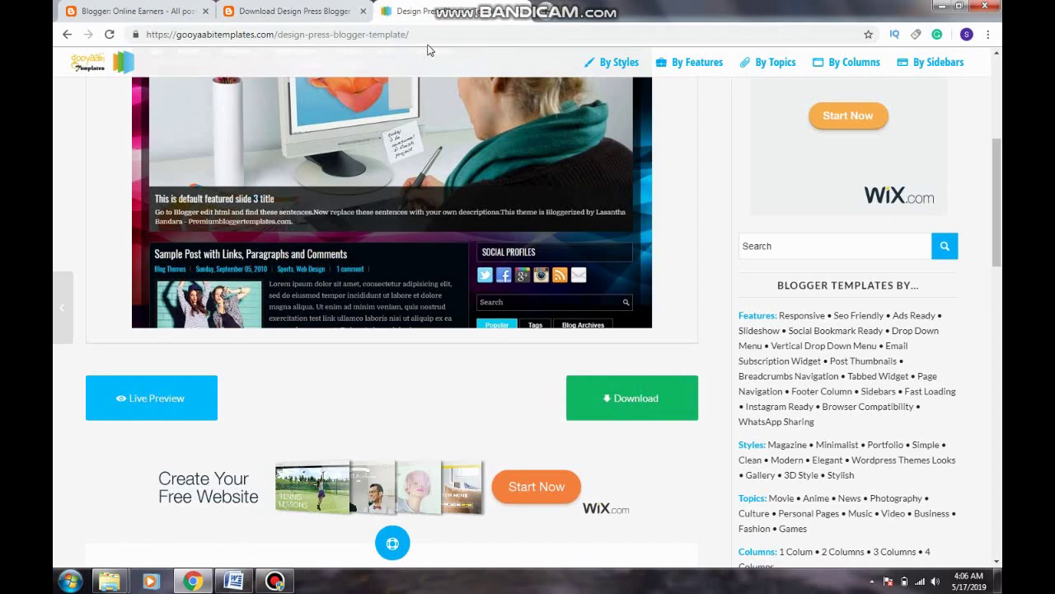
# Step: Open New folder on the desktop and view the extraction options for the Design-Press ZIP archive
pyautogui.click(941, 6)
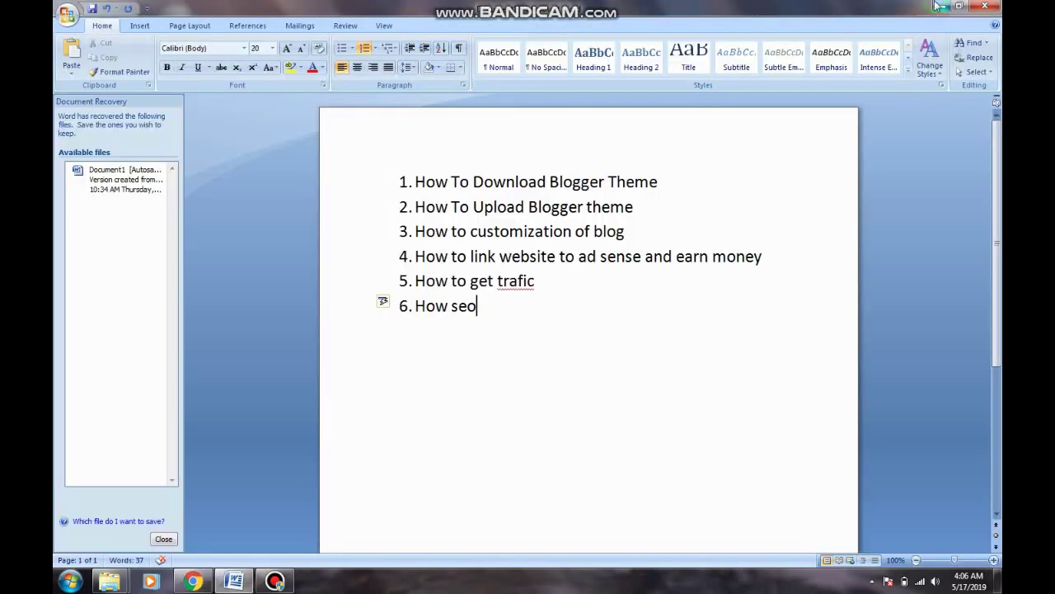
pyautogui.click(940, 6)
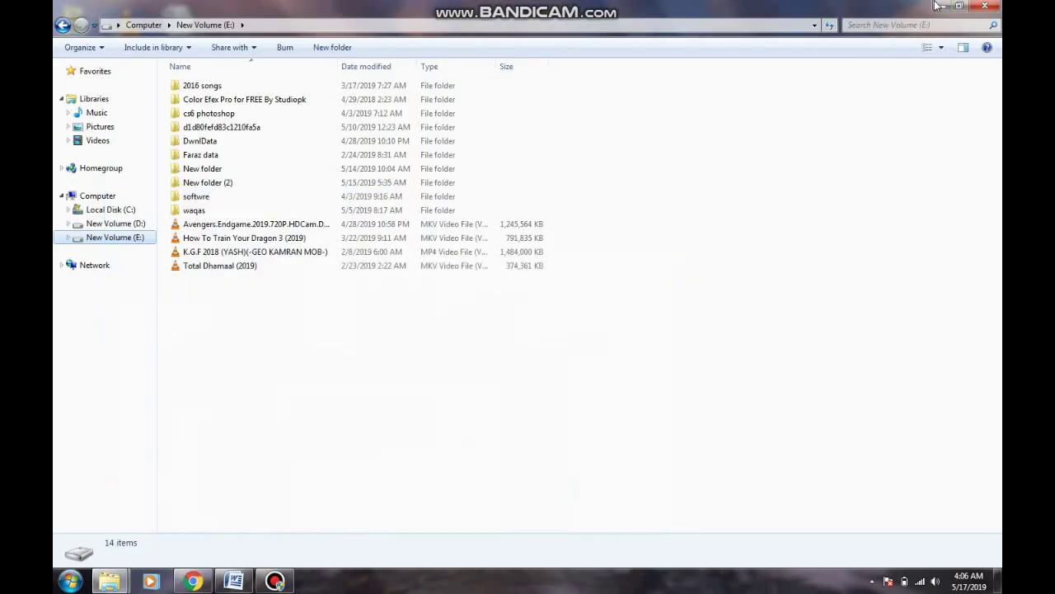
pyautogui.click(940, 6)
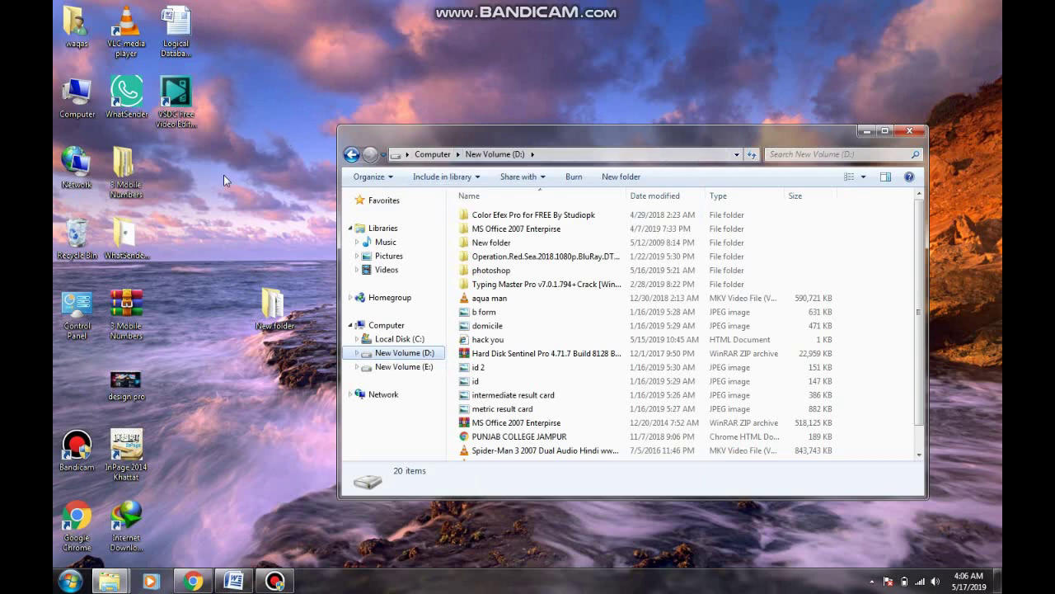
pyautogui.doubleClick(269, 308)
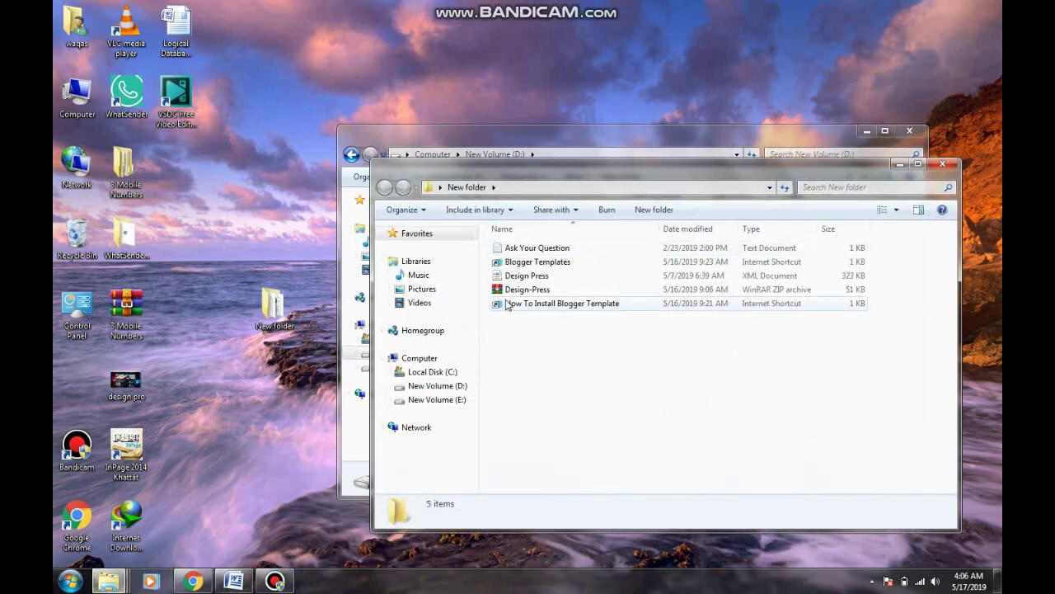
pyautogui.click(509, 294)
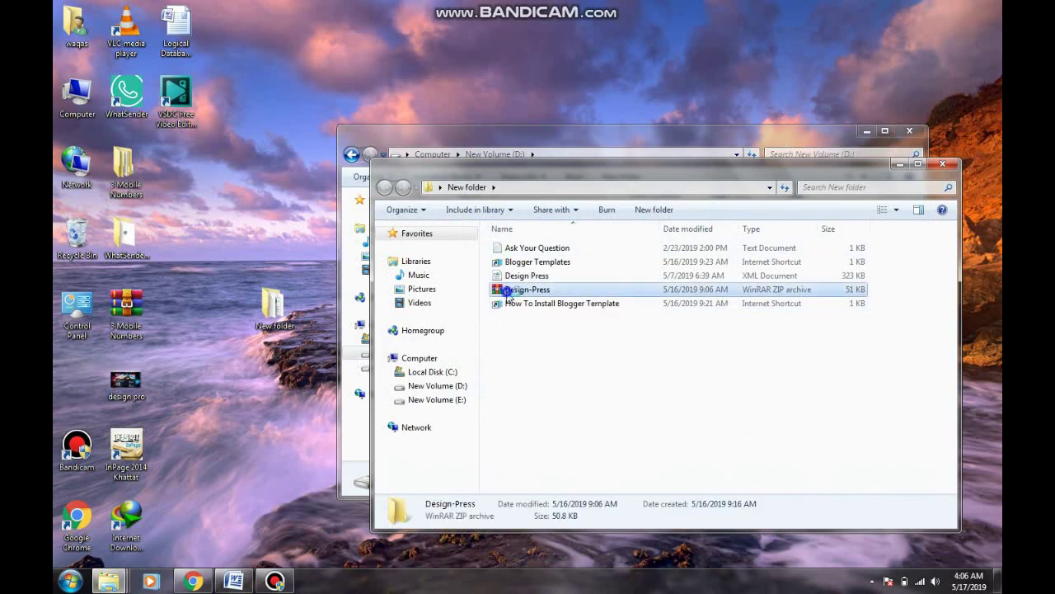
pyautogui.rightClick(508, 292)
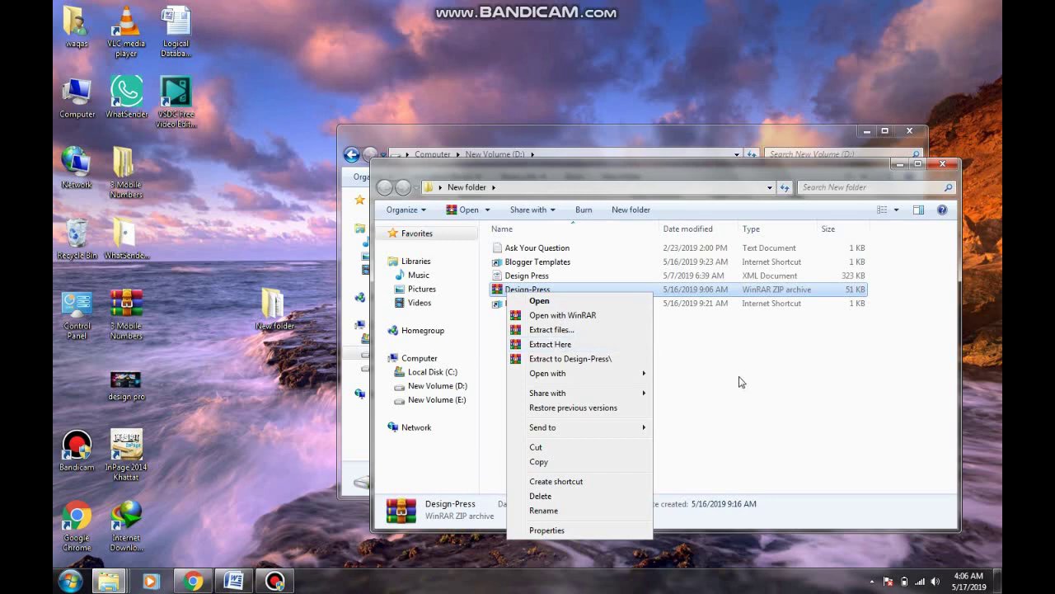
pyautogui.click(746, 414)
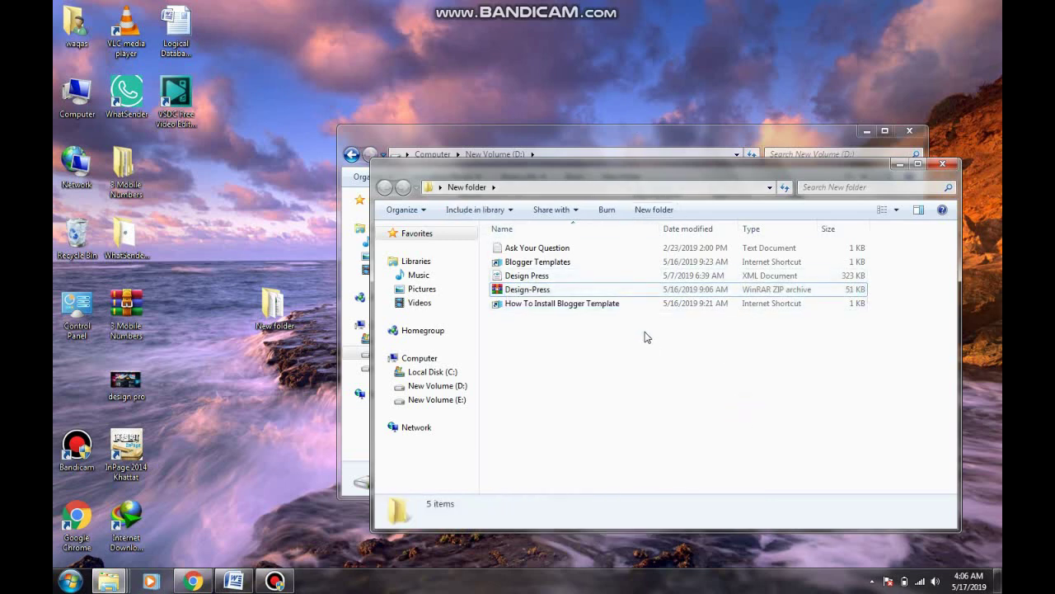
# Step: Switch to Chrome and start creating a new blog in Blogger
pyautogui.click(192, 580)
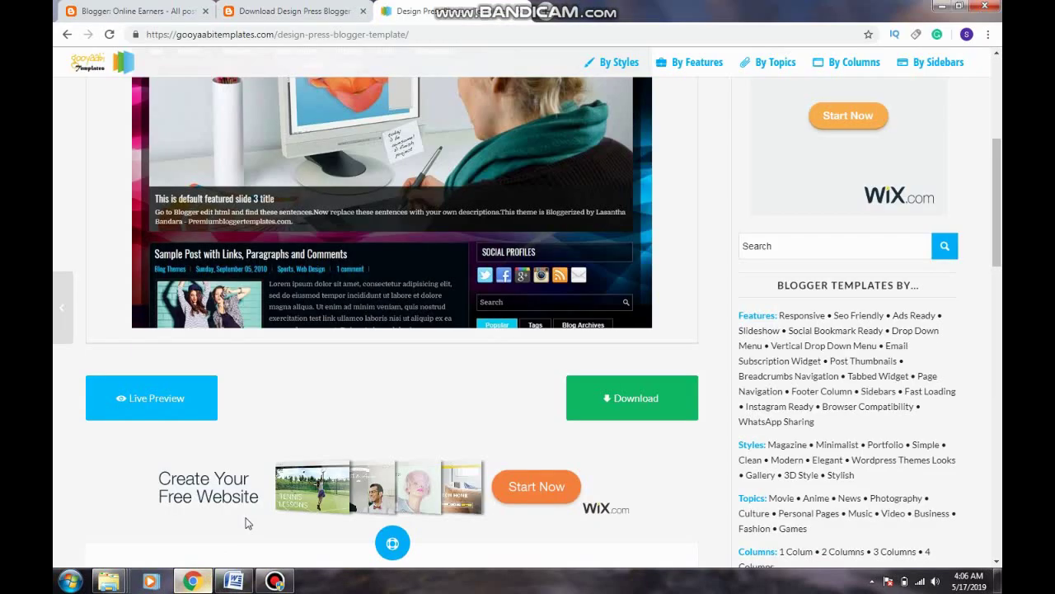
pyautogui.click(295, 9)
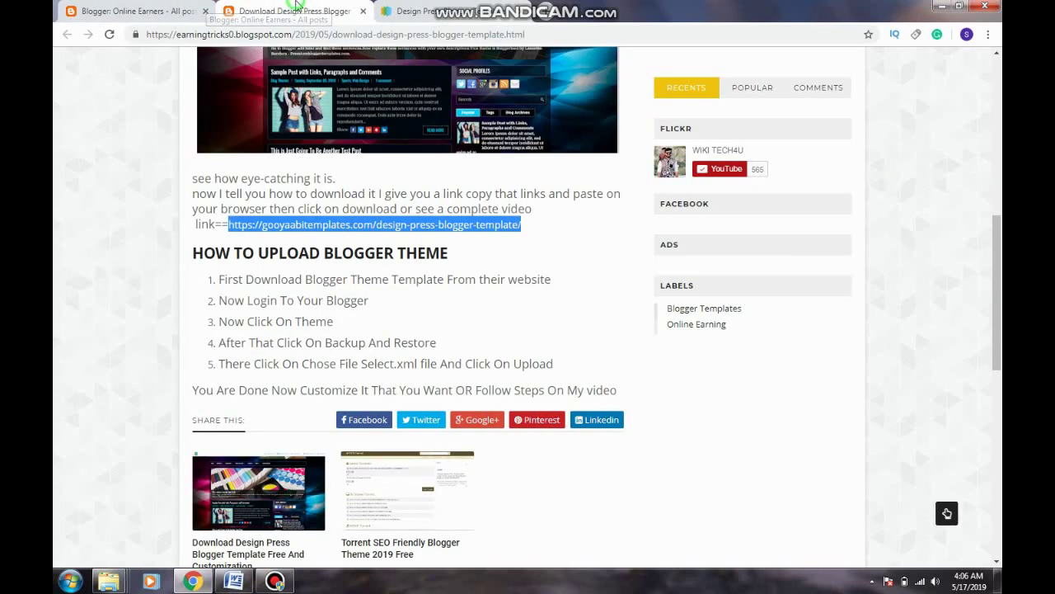
pyautogui.click(122, 10)
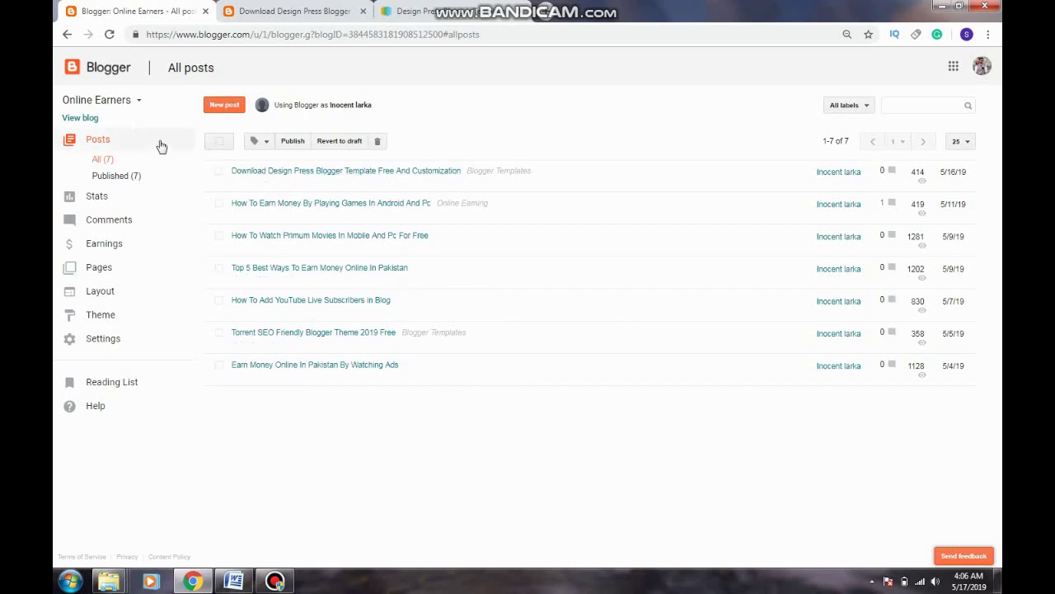
pyautogui.click(105, 102)
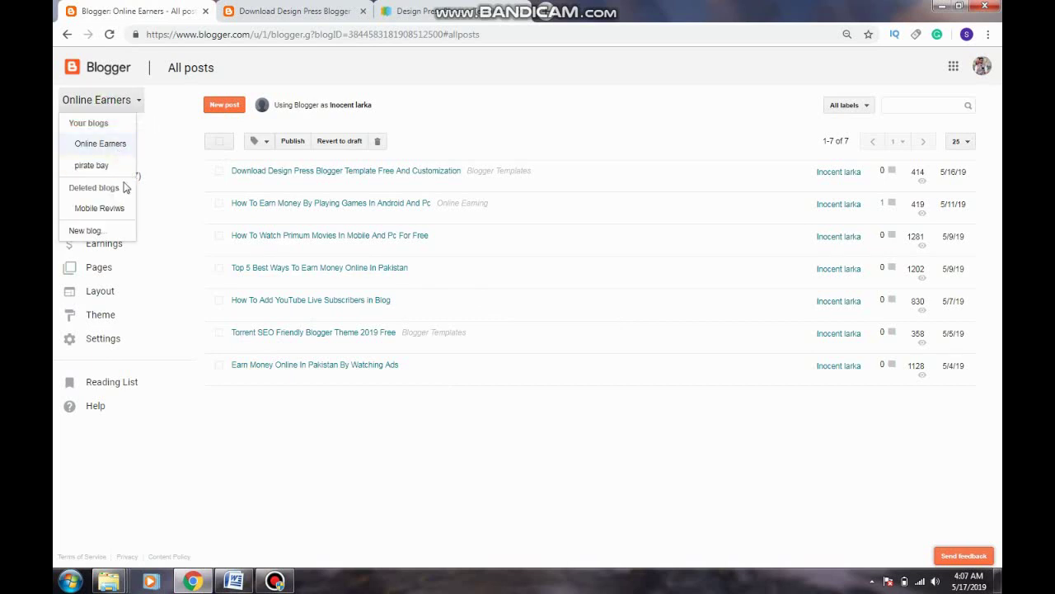
pyautogui.click(92, 231)
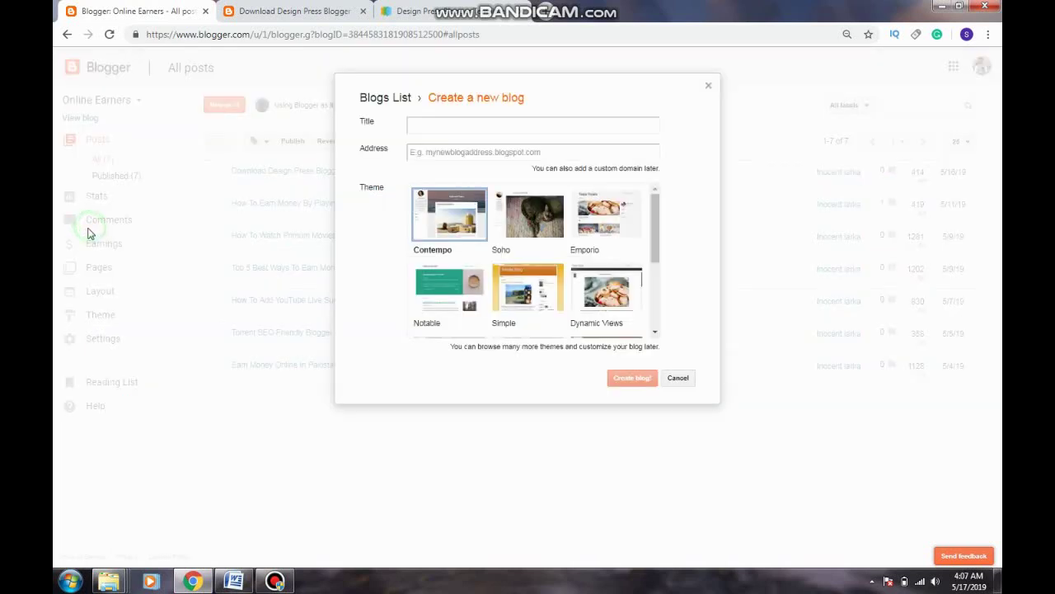
# Step: Enter the new blog's title "mobile teck" and try the address mobiletech.blogspot.com
pyautogui.click(531, 128)
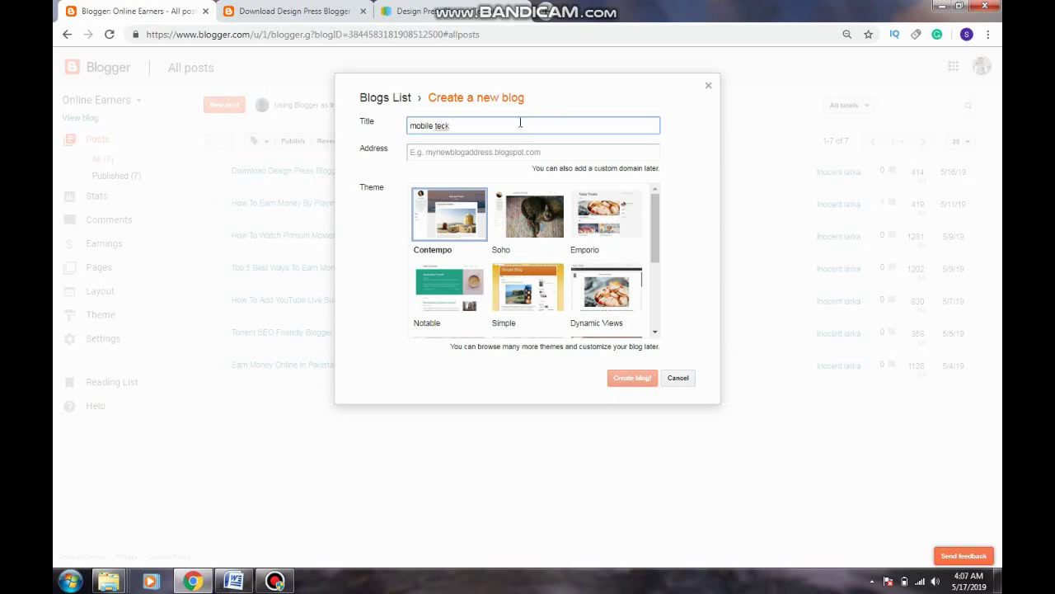
pyautogui.click(512, 153)
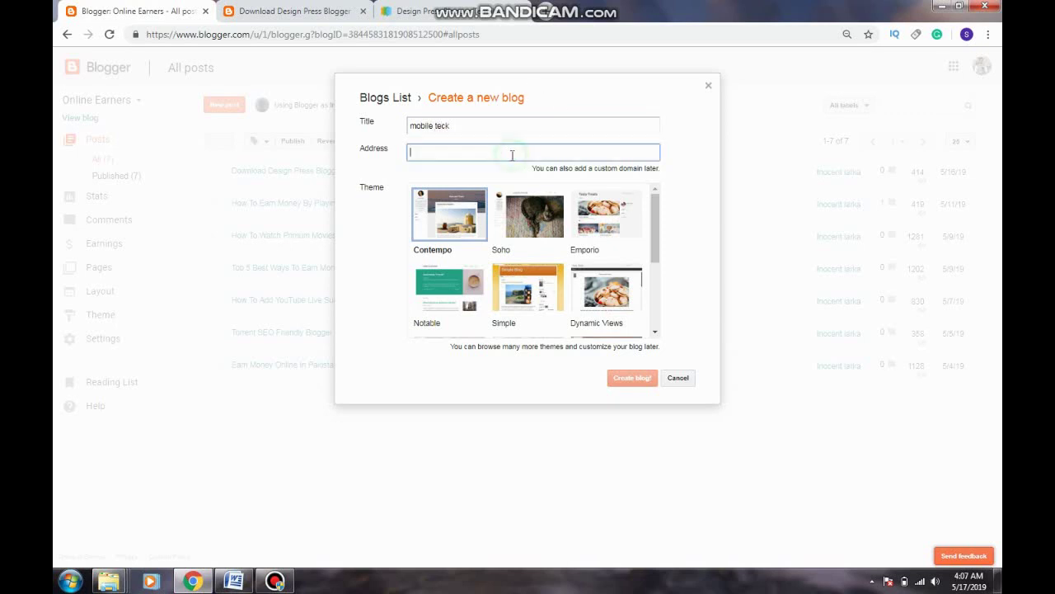
pyautogui.write('m')
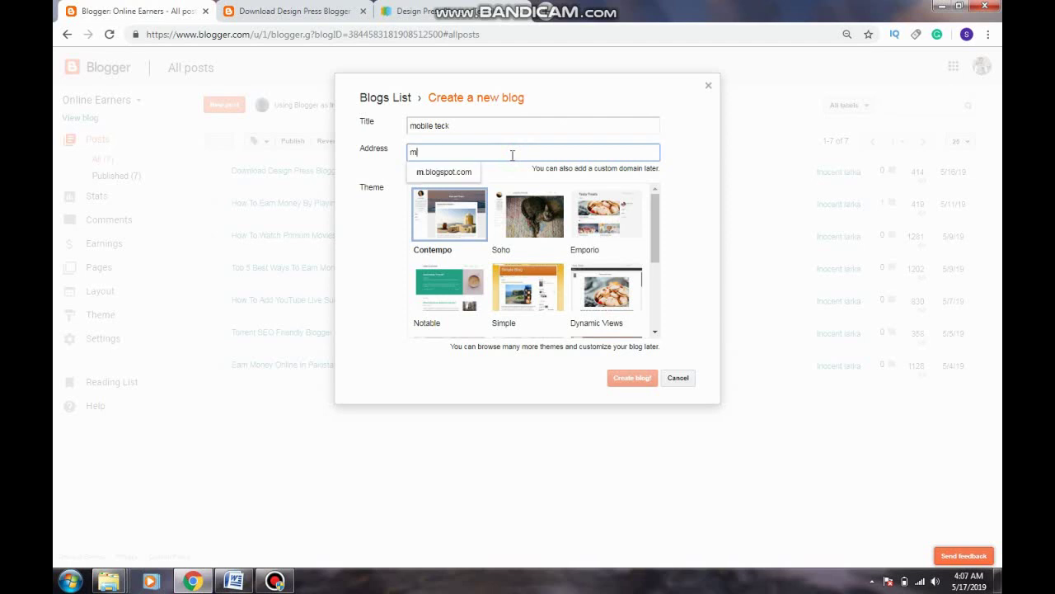
pyautogui.write('obiletech')
pyautogui.click(477, 171)
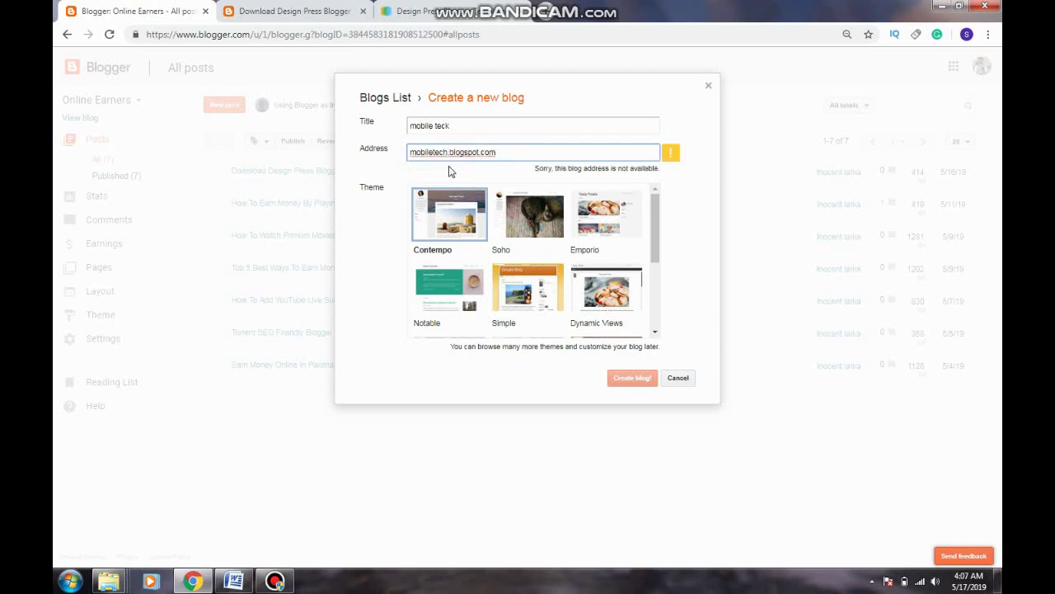
# Step: Create the blog with the address mobiletech00000.blogspot.com and dismiss the Google+ announcement
pyautogui.click(446, 151)
pyautogui.write('00')
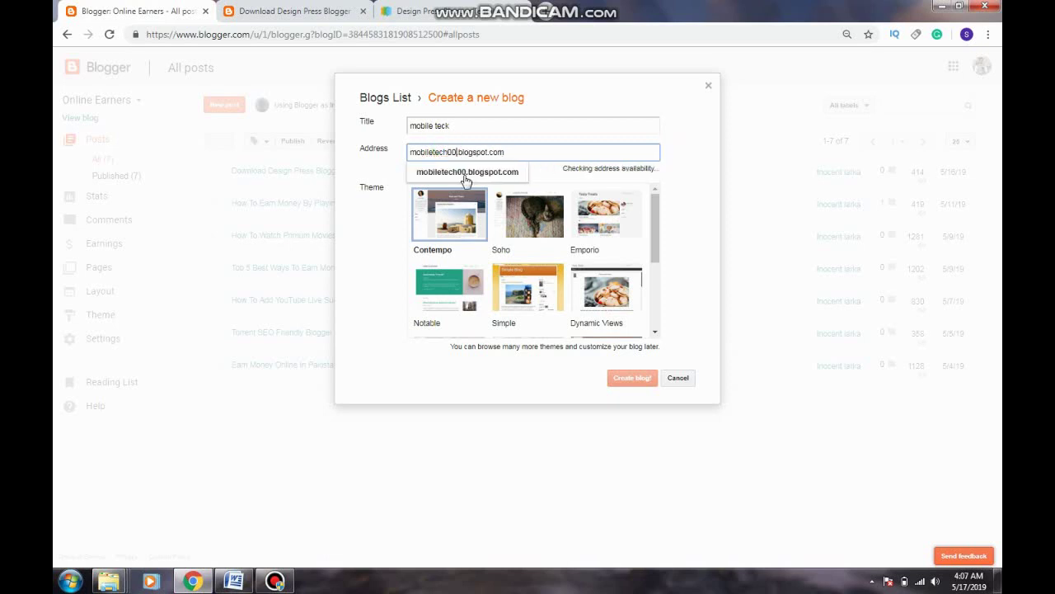
pyautogui.write('000')
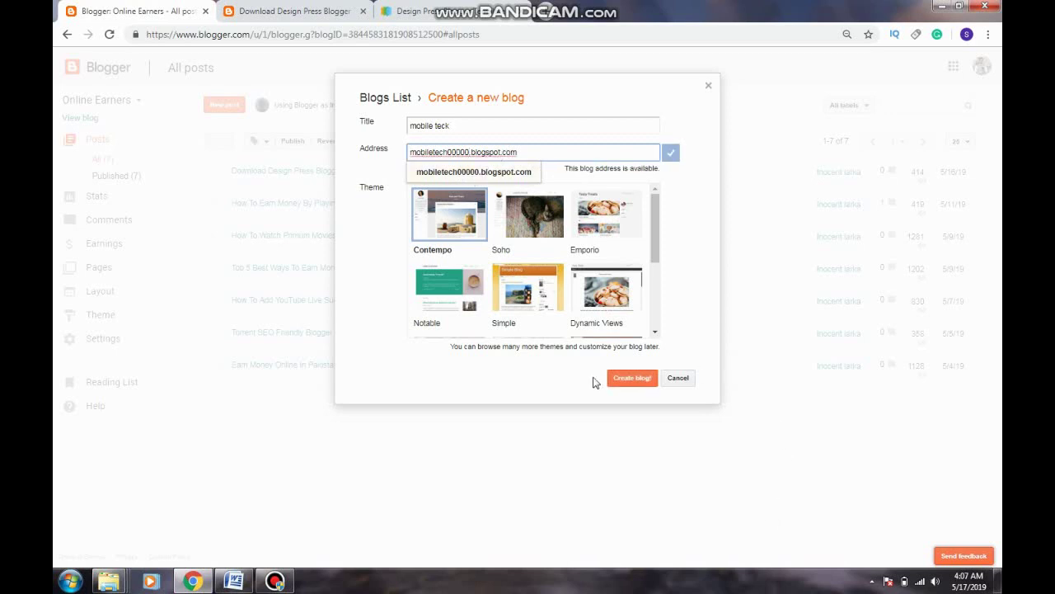
pyautogui.click(636, 384)
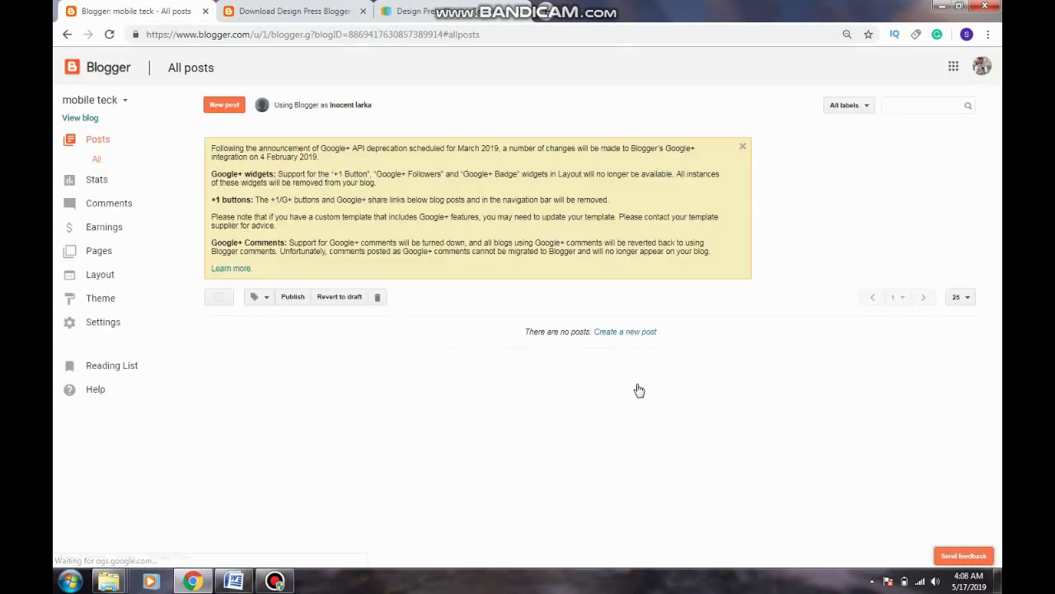
pyautogui.click(745, 149)
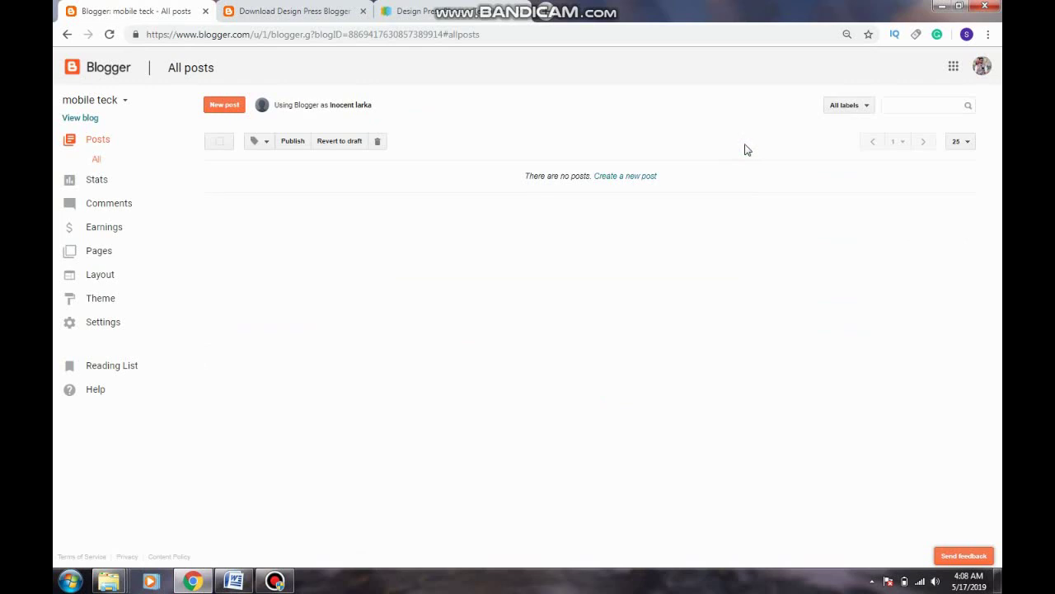
# Step: Search for "google trends" in a new browser tab and open the Google Trends site
pyautogui.click(546, 11)
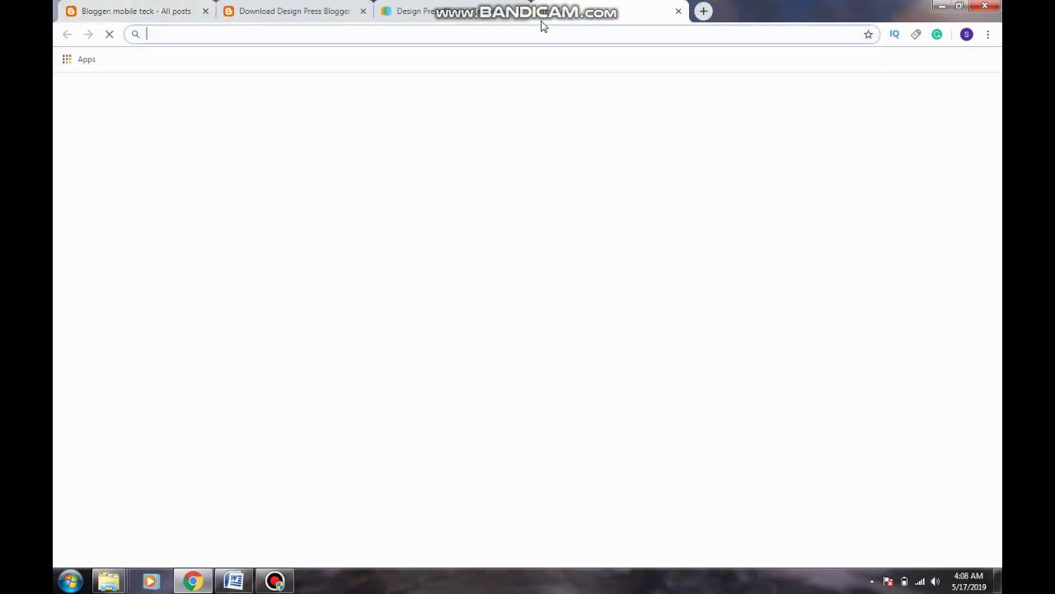
pyautogui.write('google trend')
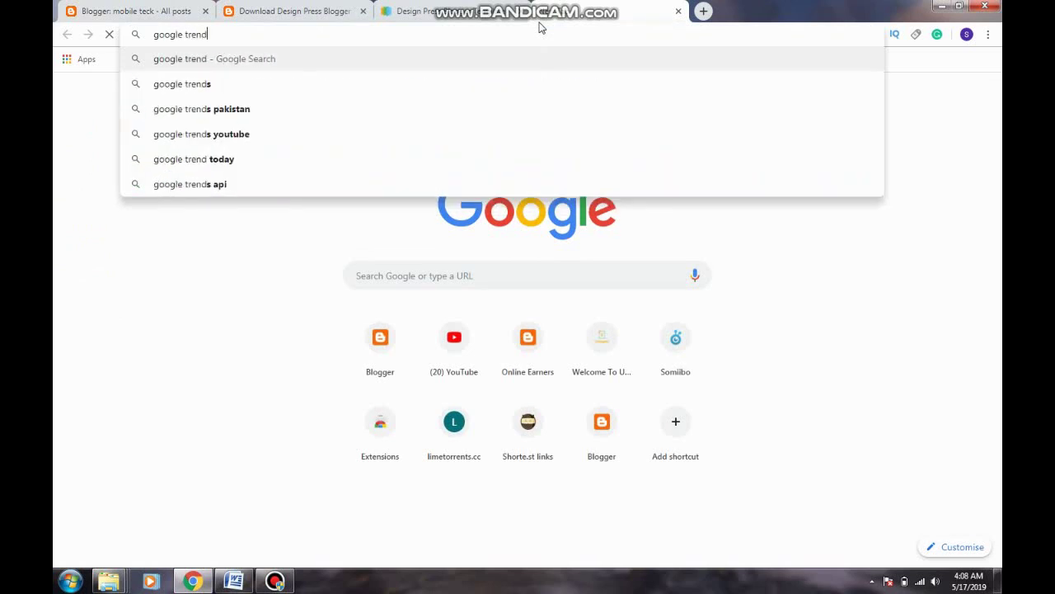
pyautogui.write('s')
pyautogui.press('Return')
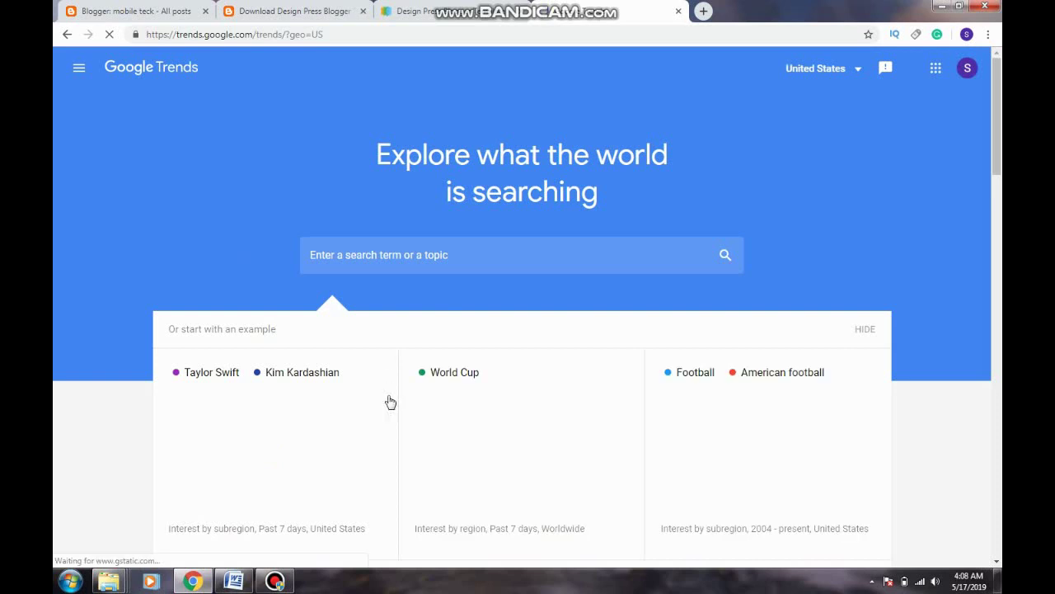
# Step: Search Google Trends for "mobile tech" and examine its interest over time, subregions, related topics and related queries
pyautogui.click(450, 247)
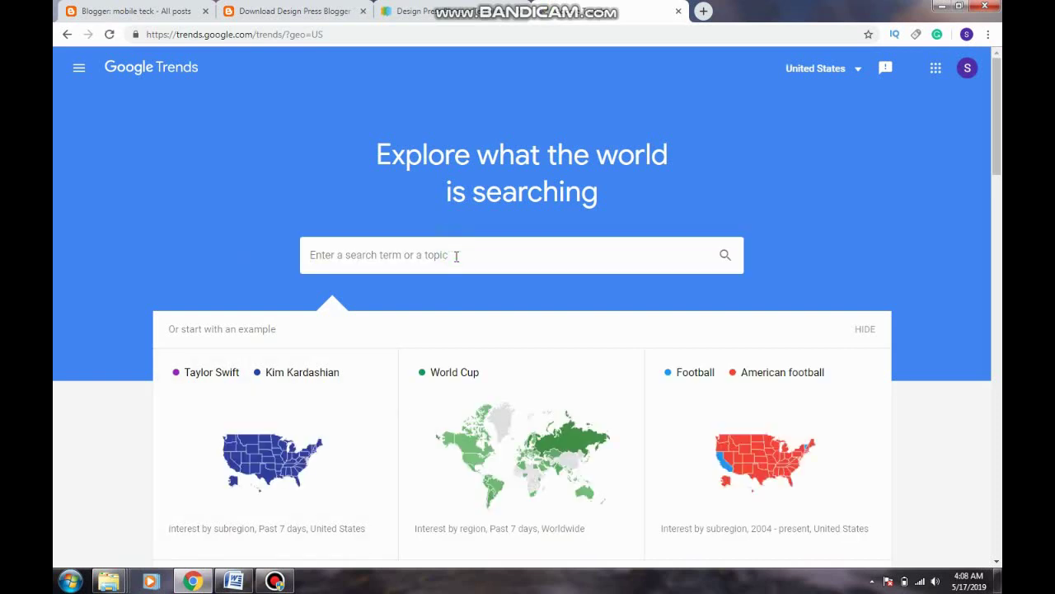
pyautogui.write('mobile')
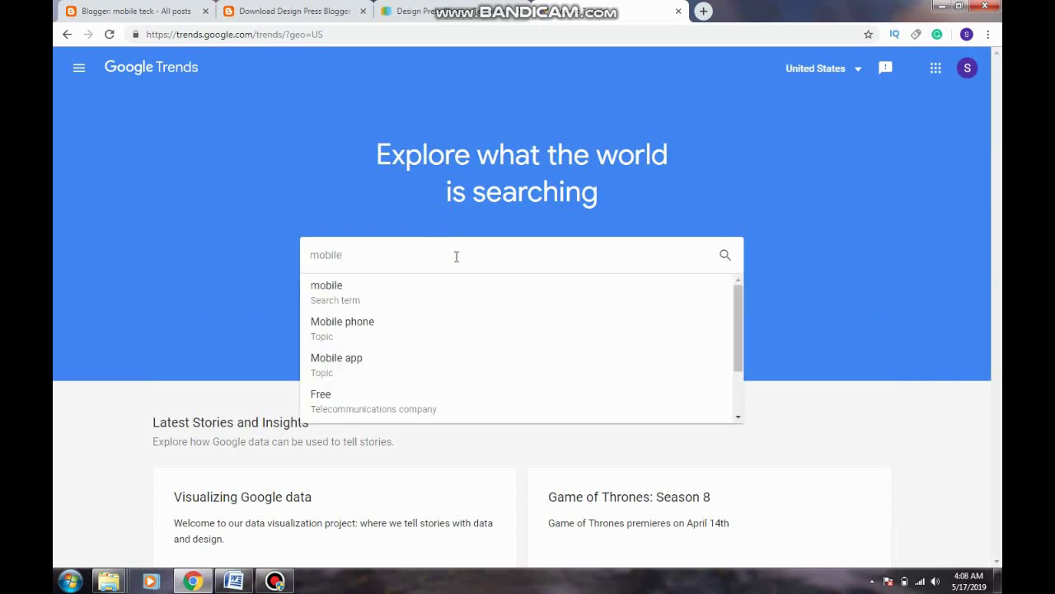
pyautogui.write(' tech')
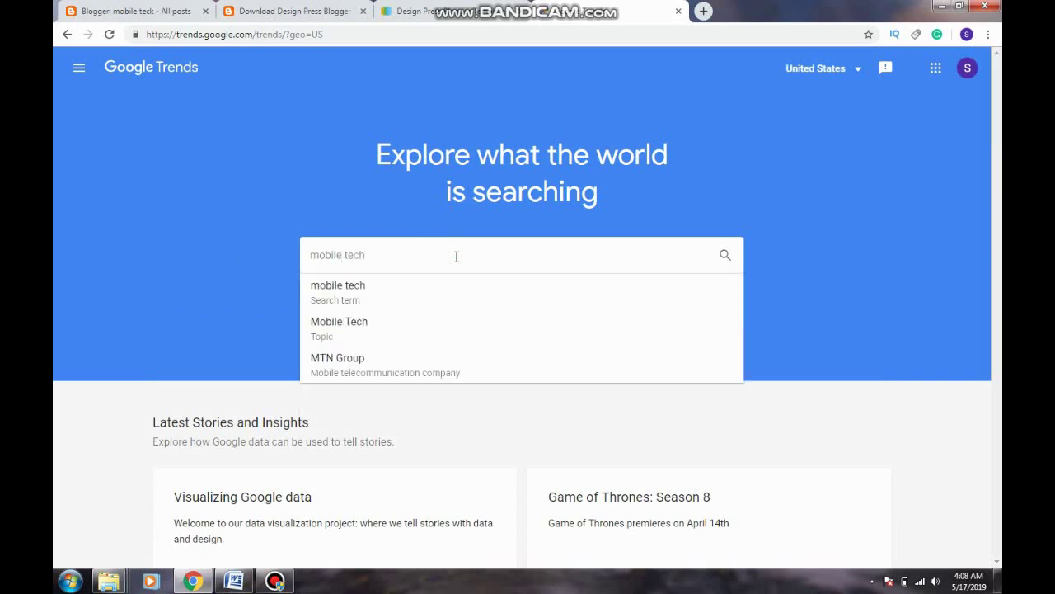
pyautogui.press('Return')
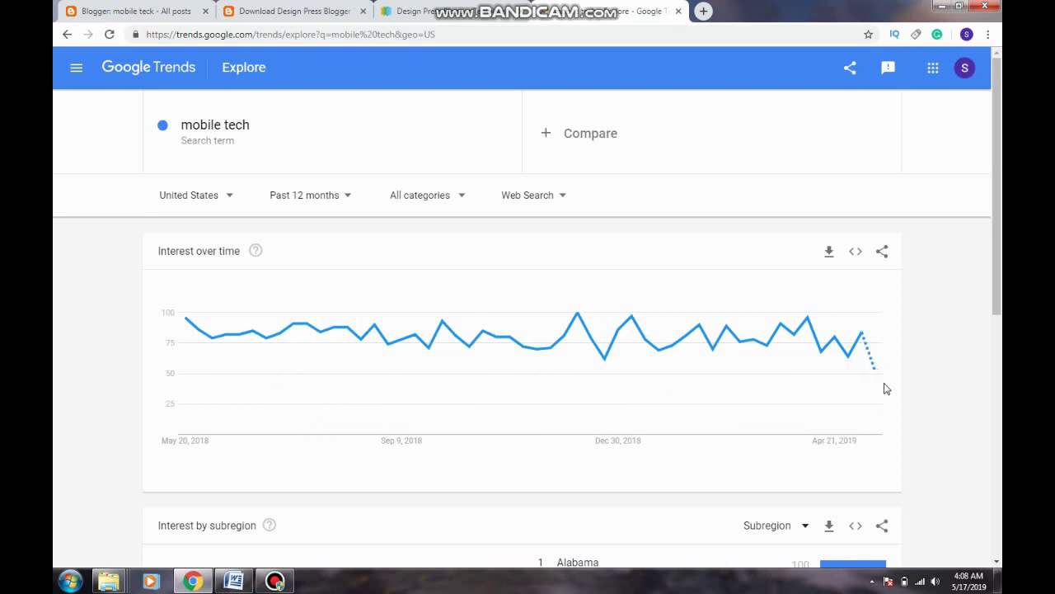
pyautogui.scroll(-3, 454, 363)
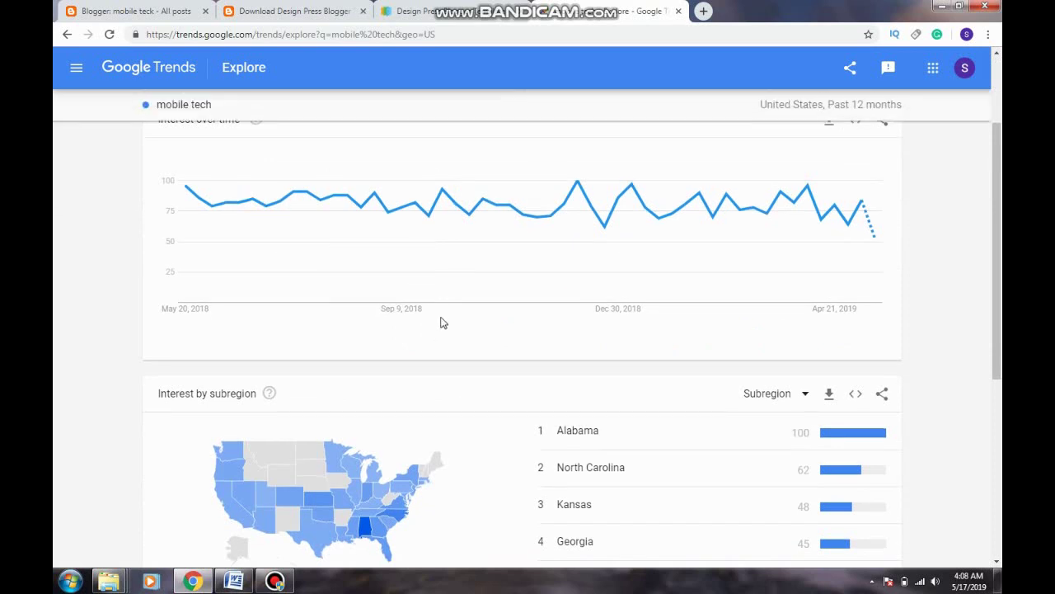
pyautogui.scroll(-1, 495, 330)
pyautogui.scroll(-1, 555, 308)
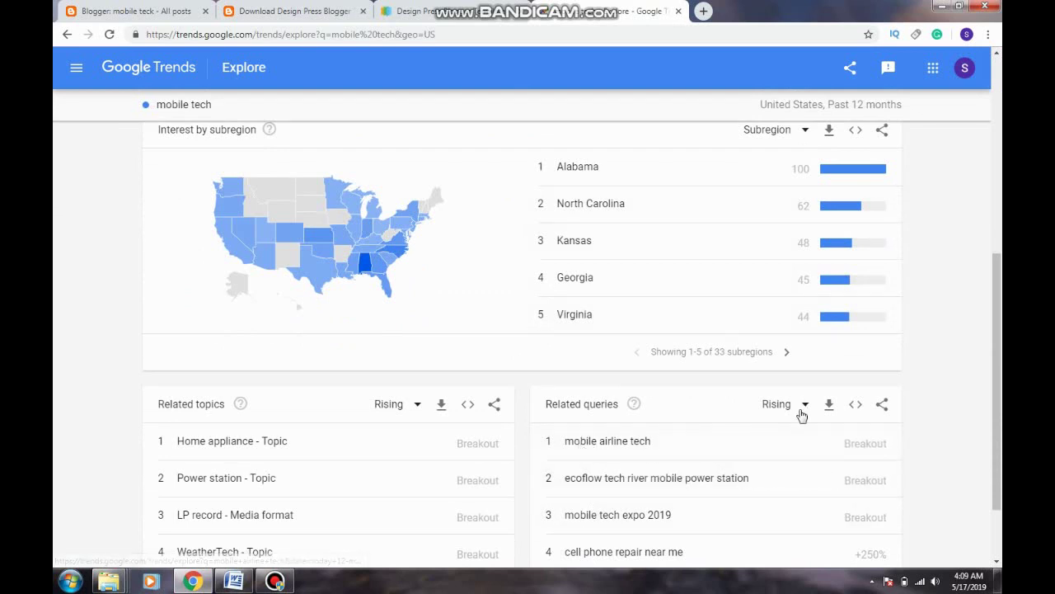
pyautogui.scroll(-1, 801, 421)
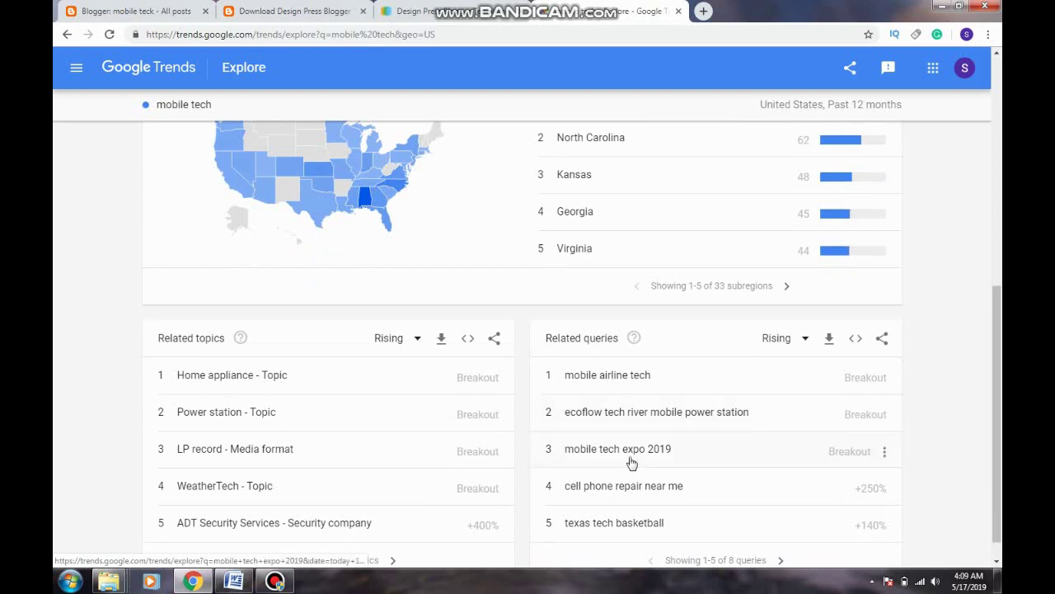
pyautogui.scroll(-1, 632, 463)
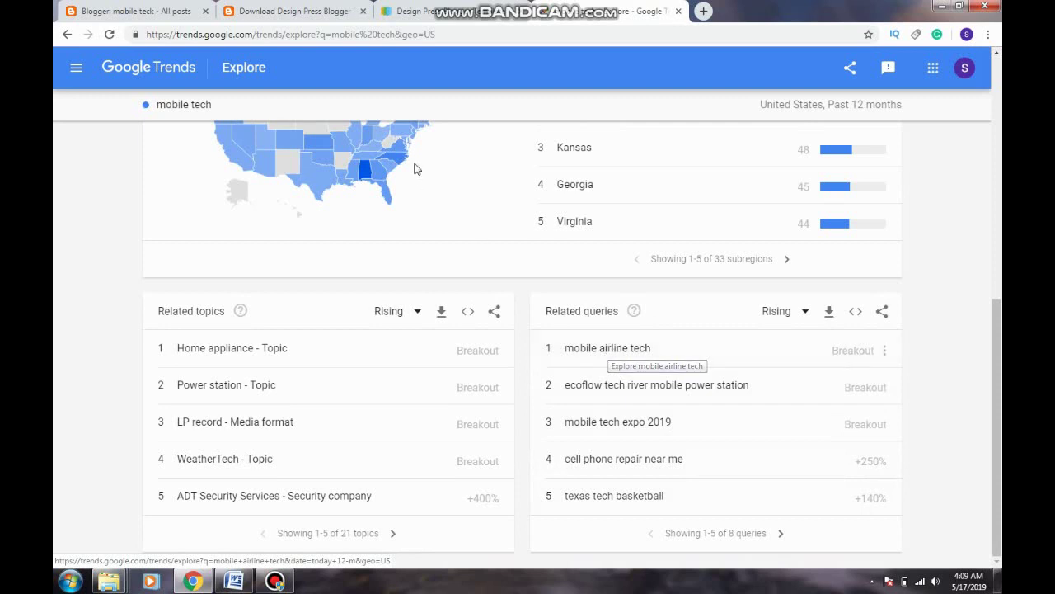
# Step: Return to the mobile teck blog's Blogger dashboard and examine its overview, posts, traffic sources and audience stats
pyautogui.scroll(7, 414, 165)
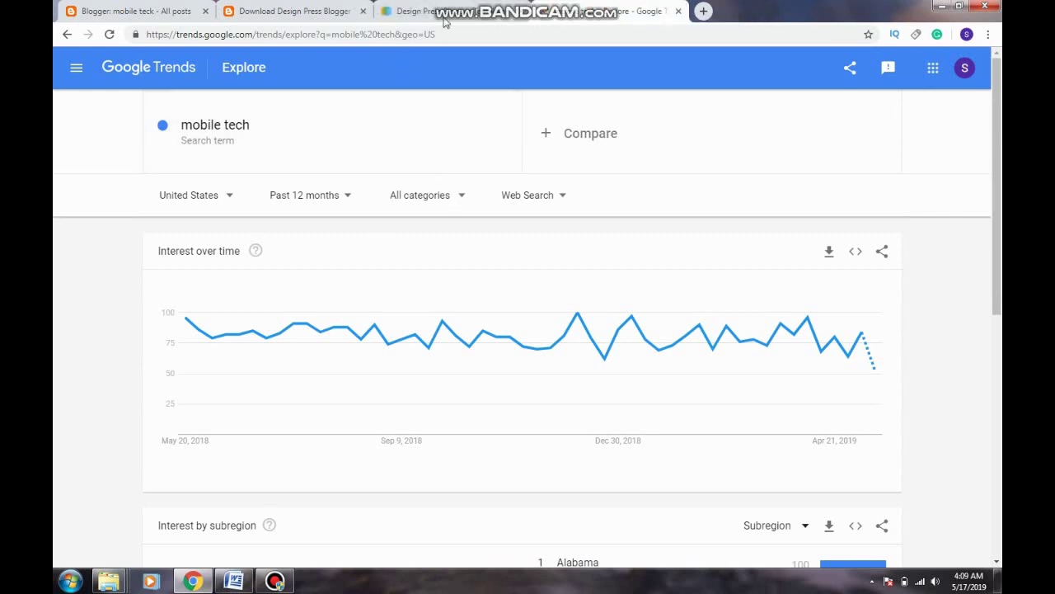
pyautogui.click(289, 8)
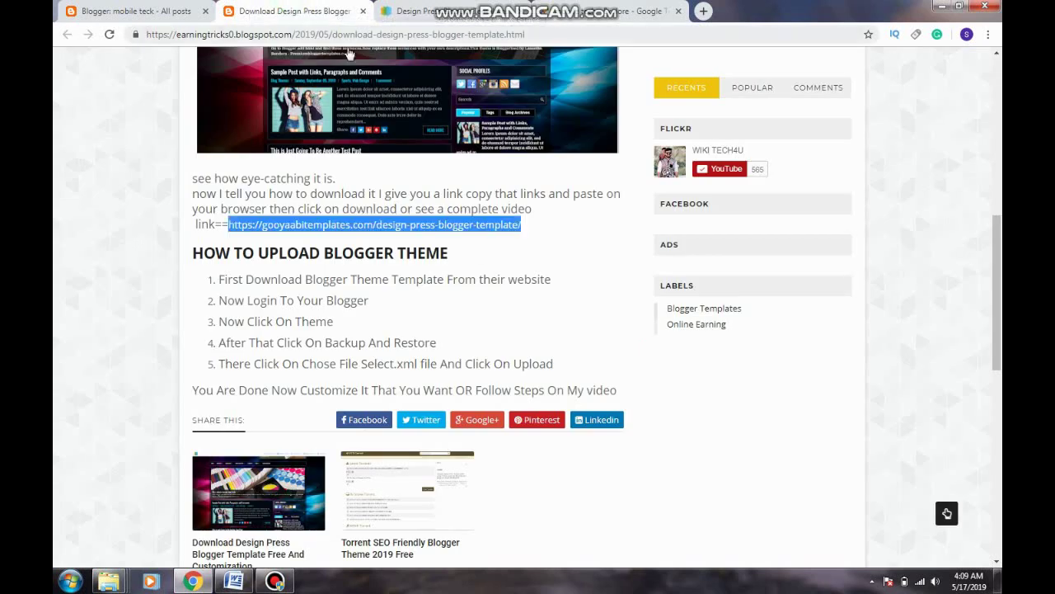
pyautogui.click(157, 10)
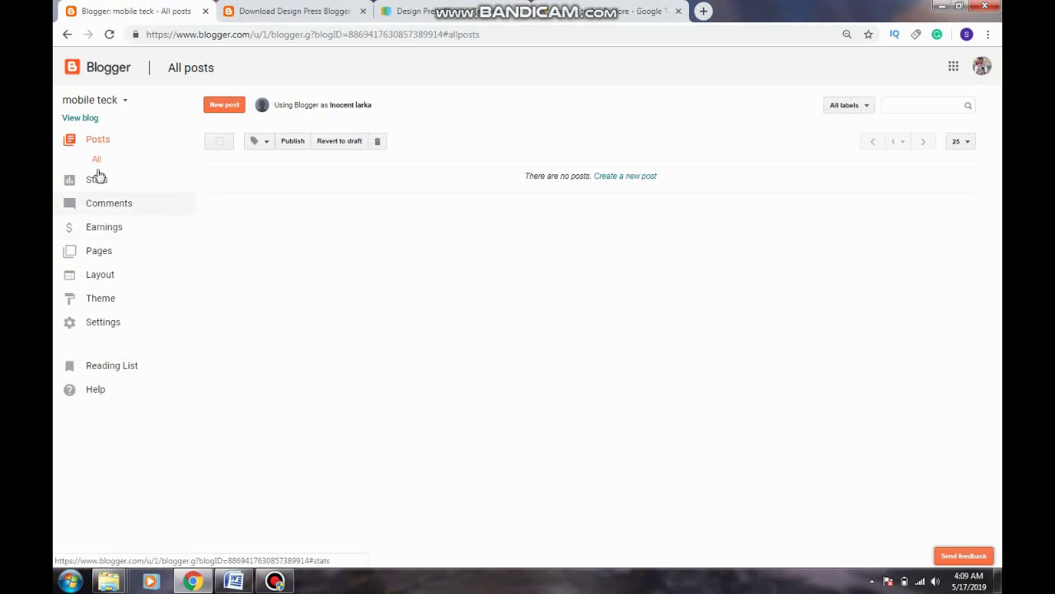
pyautogui.click(100, 181)
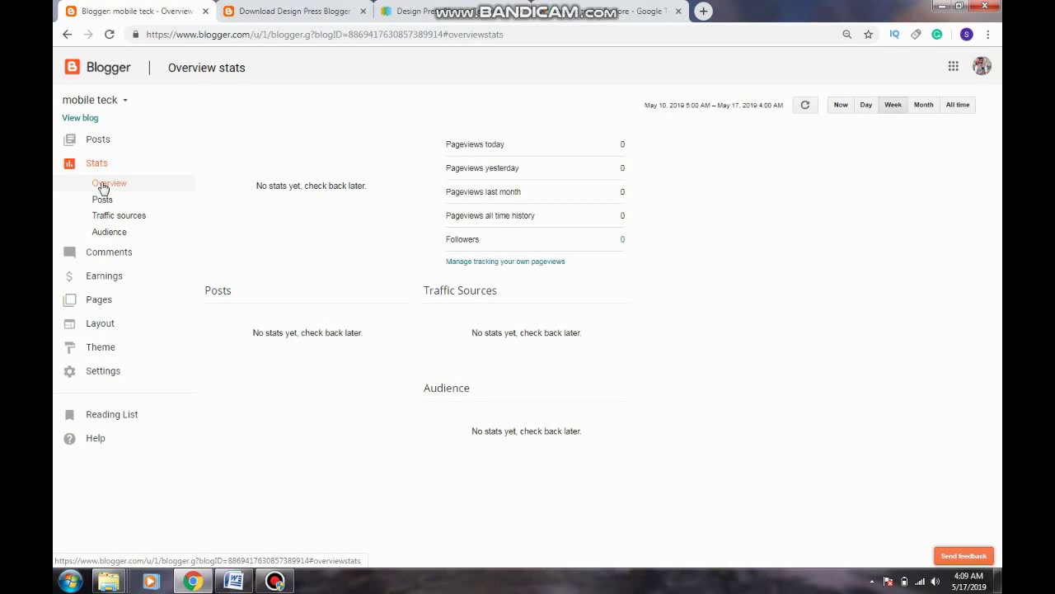
pyautogui.click(103, 203)
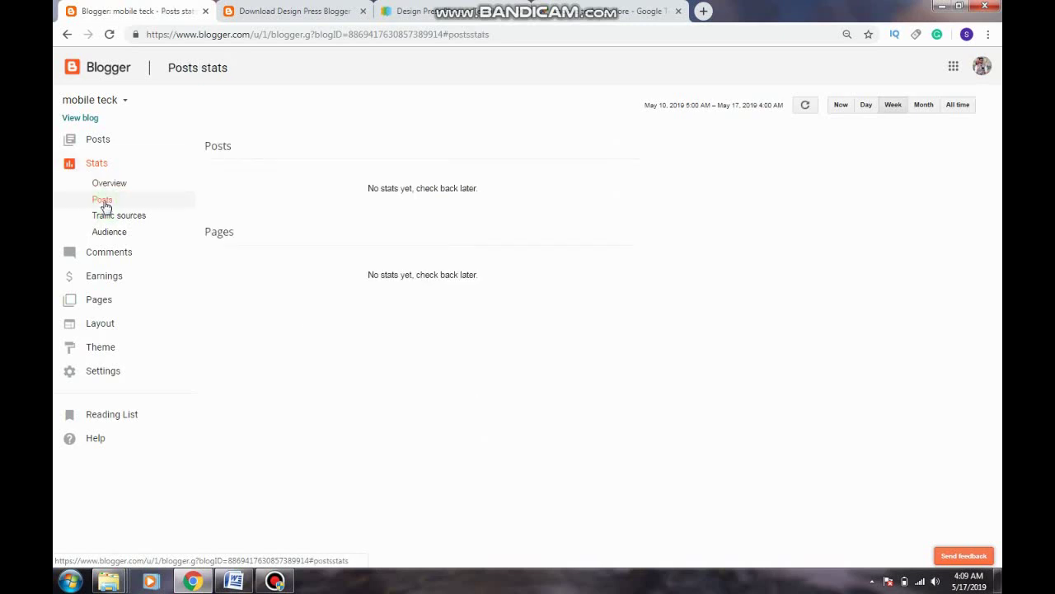
pyautogui.click(117, 219)
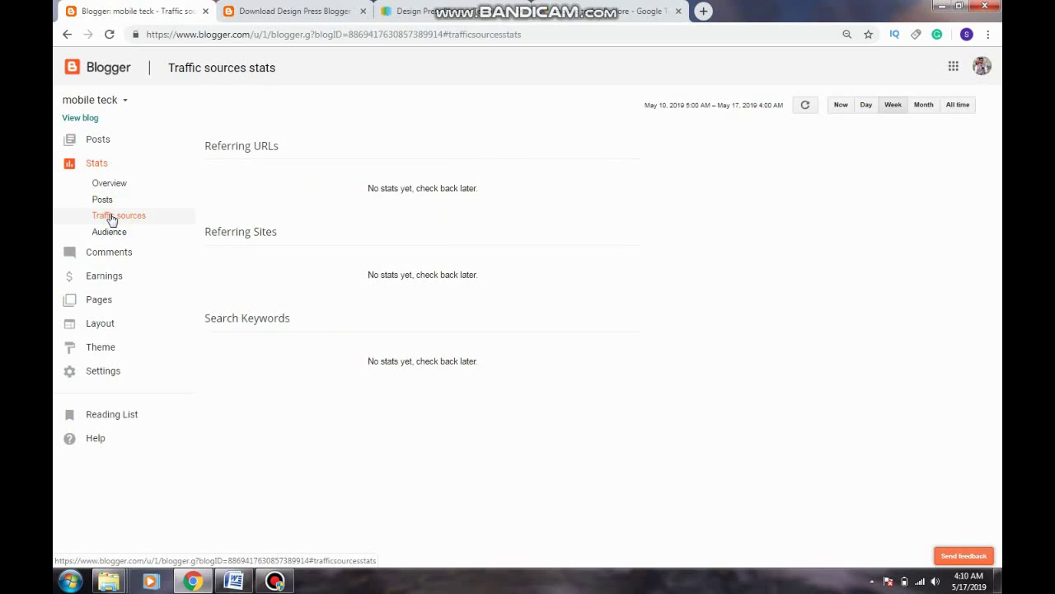
pyautogui.click(110, 235)
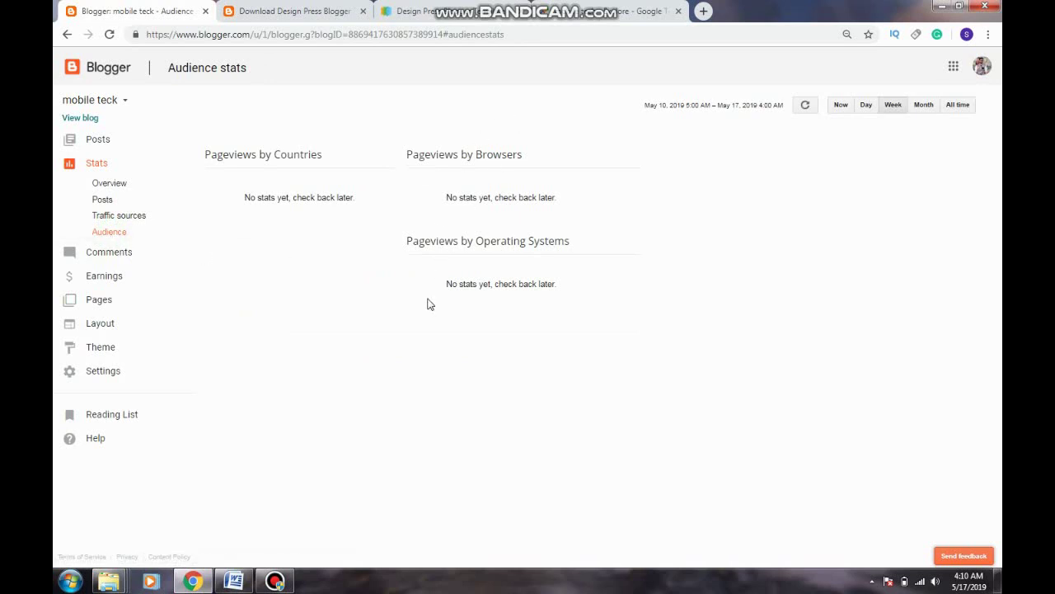
# Step: Look through the blog's published and spam comments, earnings, pages, layout, theme and basic settings
pyautogui.click(108, 251)
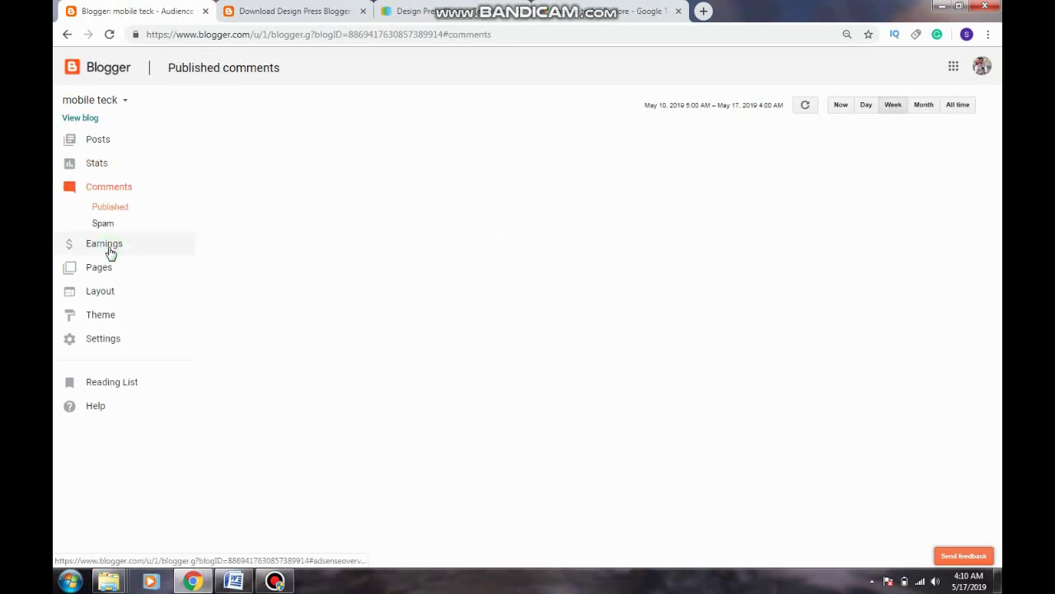
pyautogui.click(103, 225)
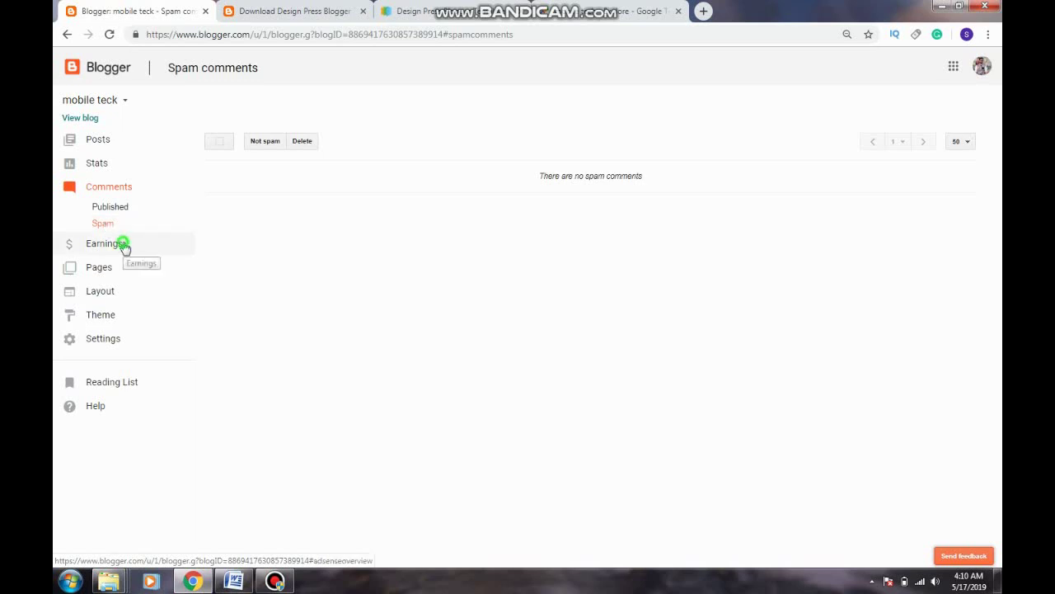
pyautogui.click(124, 245)
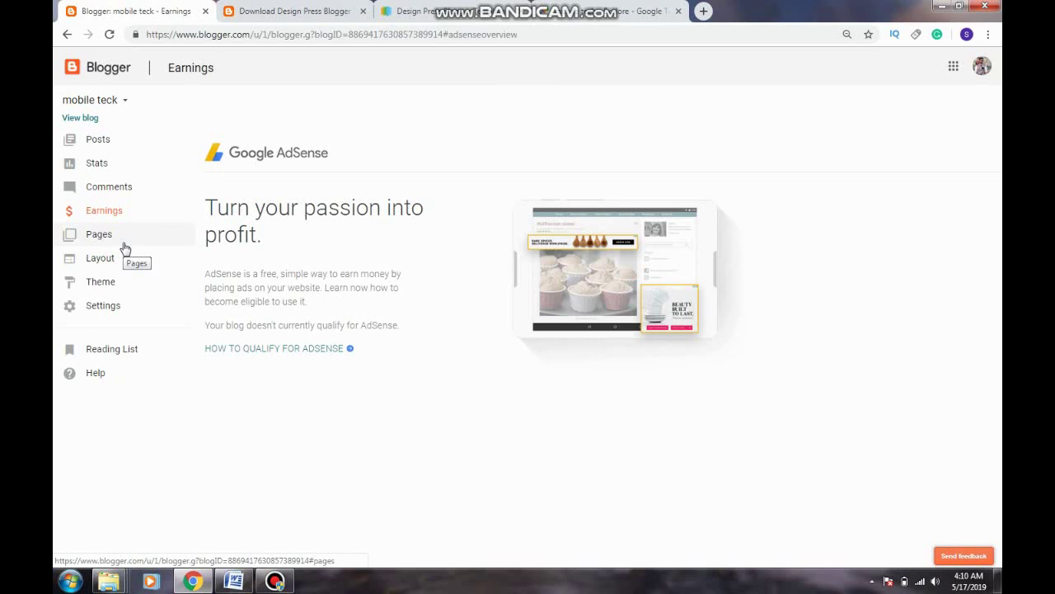
pyautogui.click(92, 236)
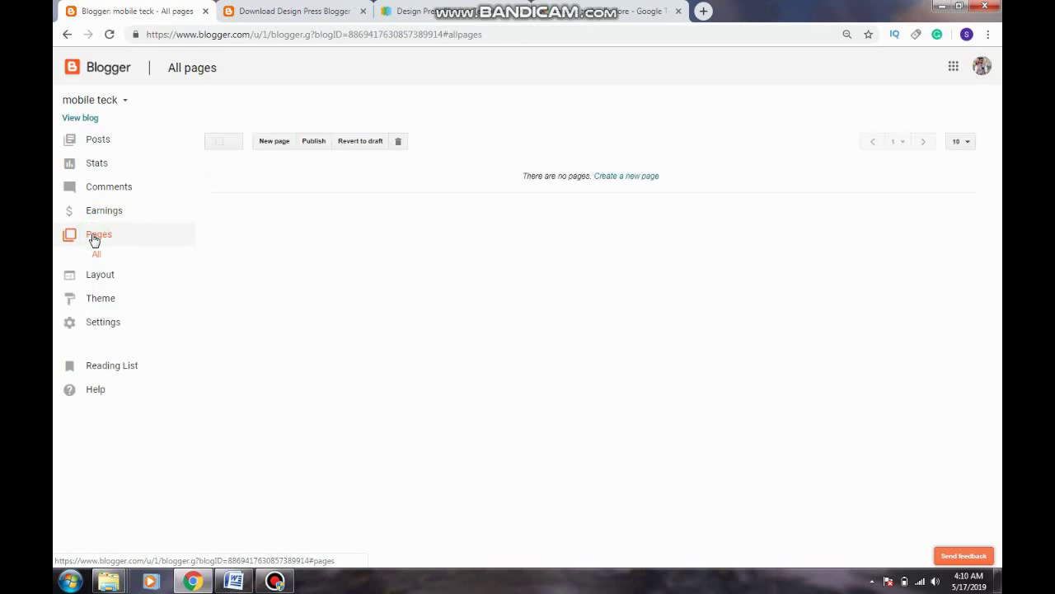
pyautogui.click(109, 282)
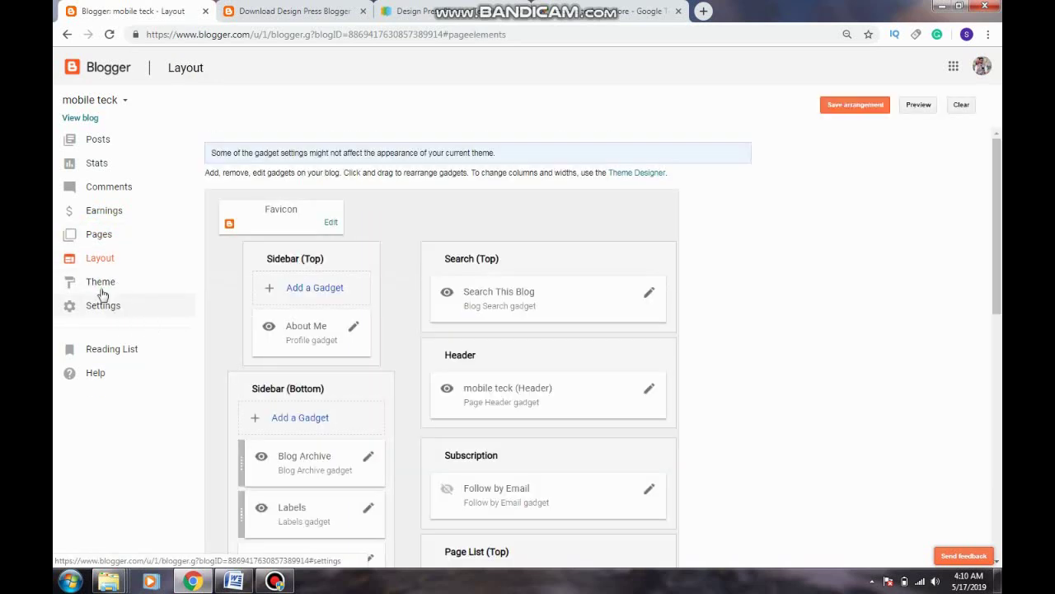
pyautogui.click(100, 286)
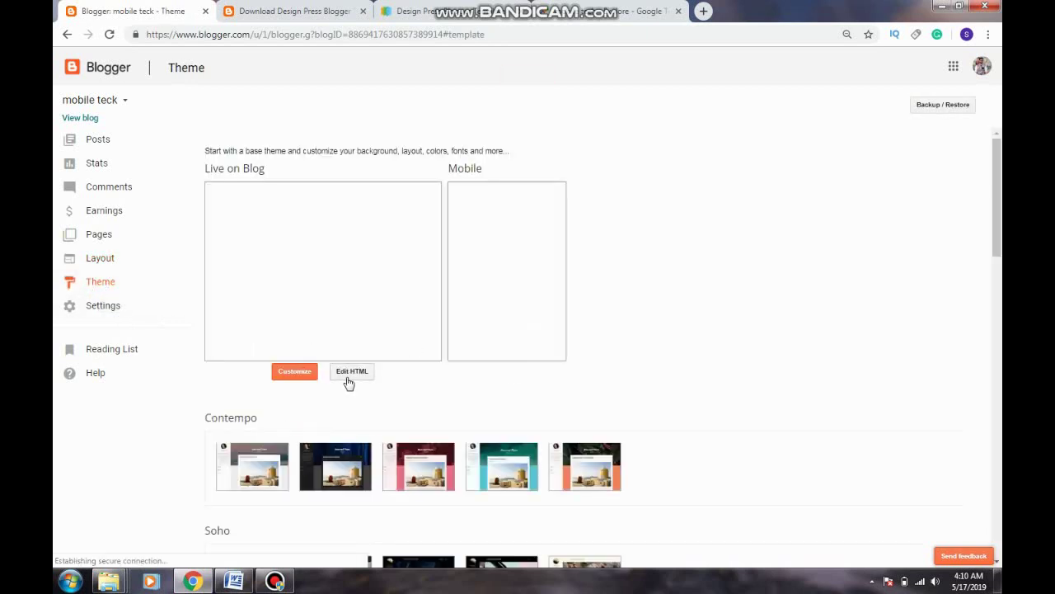
pyautogui.click(97, 308)
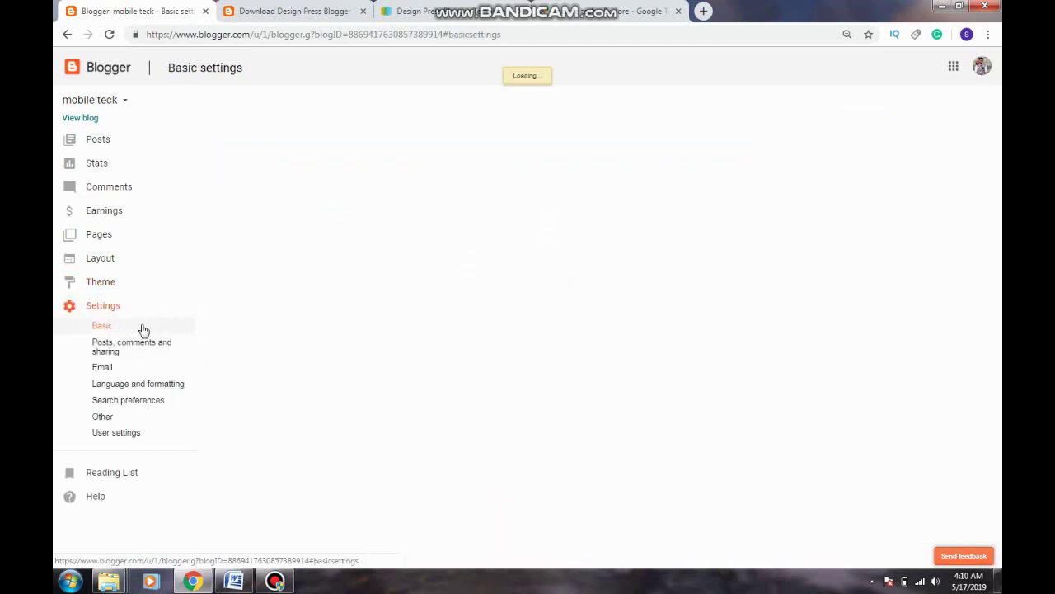
pyautogui.click(117, 376)
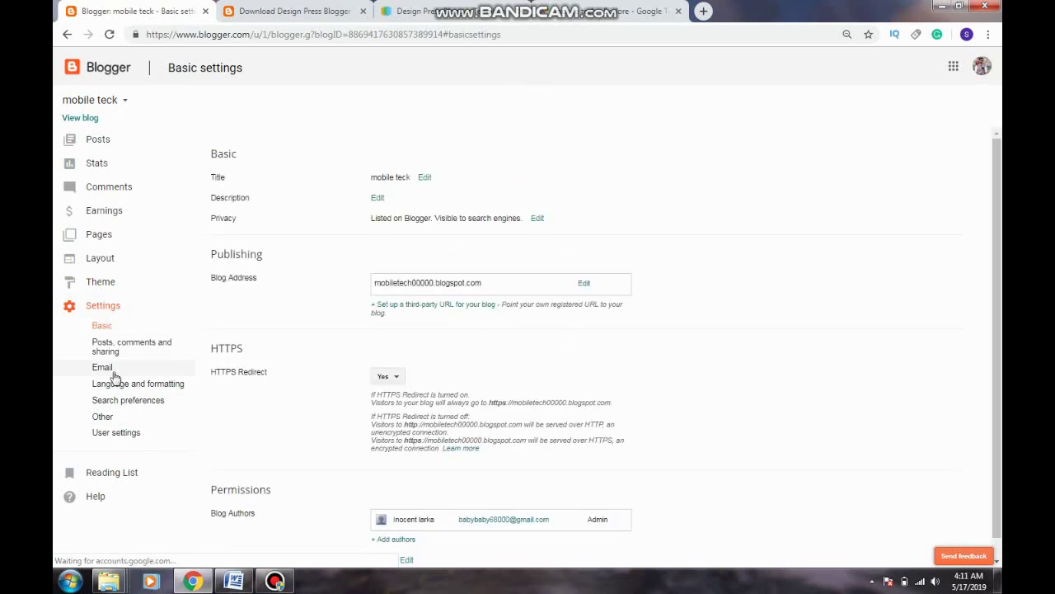
# Step: Open the blog theme's HTML for editing and copy the entire code of the Design Press XML file from Notepad
pyautogui.click(111, 287)
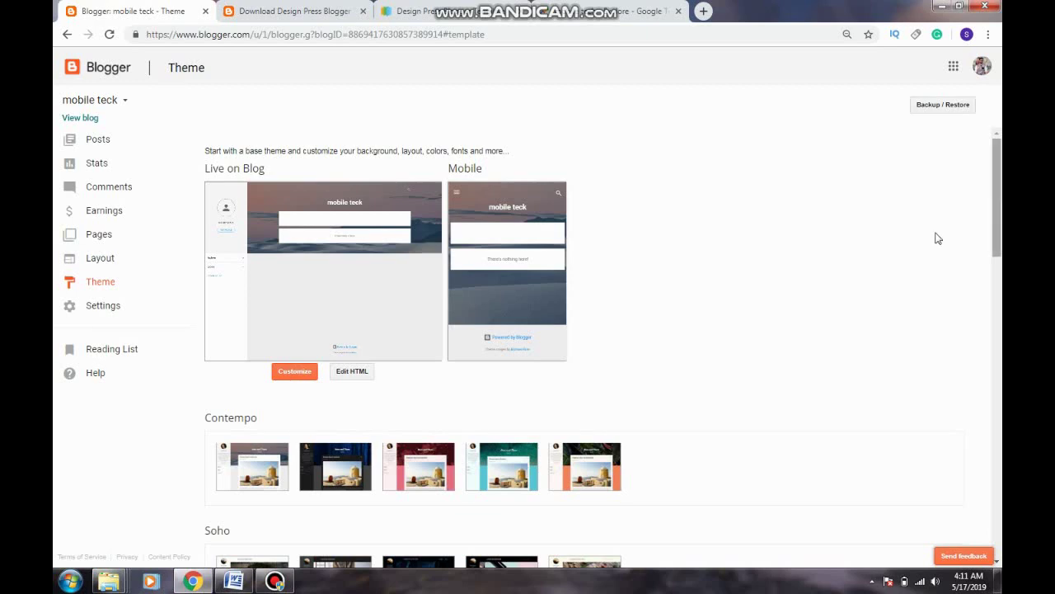
pyautogui.click(357, 375)
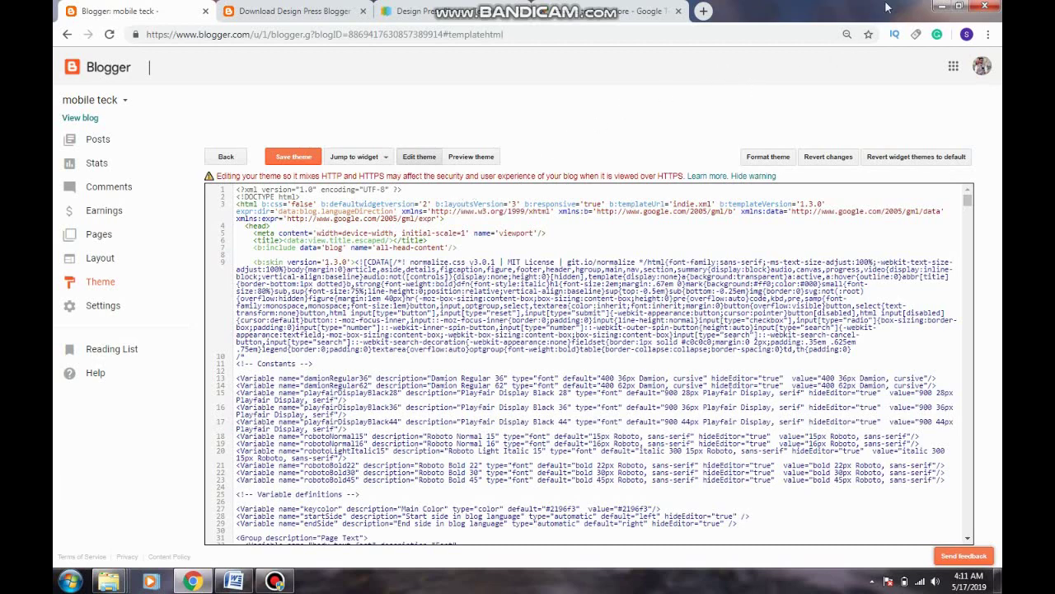
pyautogui.click(937, 6)
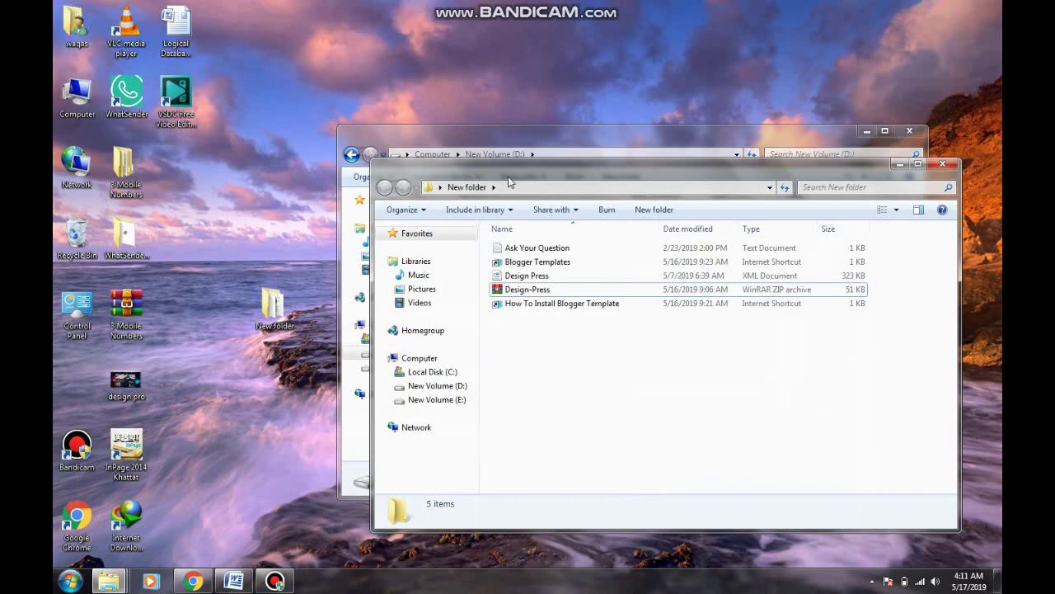
pyautogui.rightClick(540, 279)
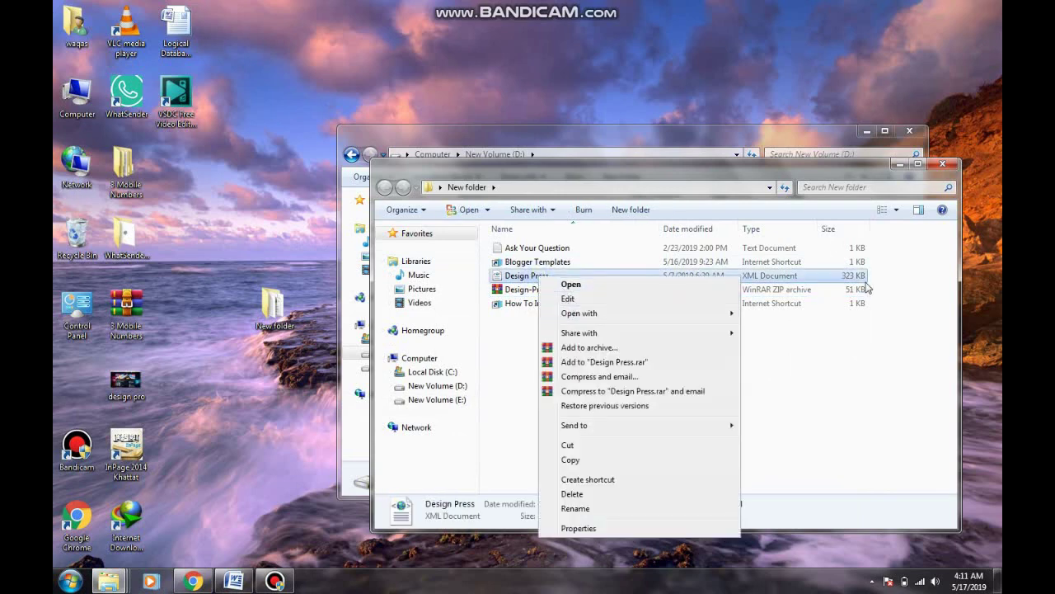
pyautogui.click(605, 299)
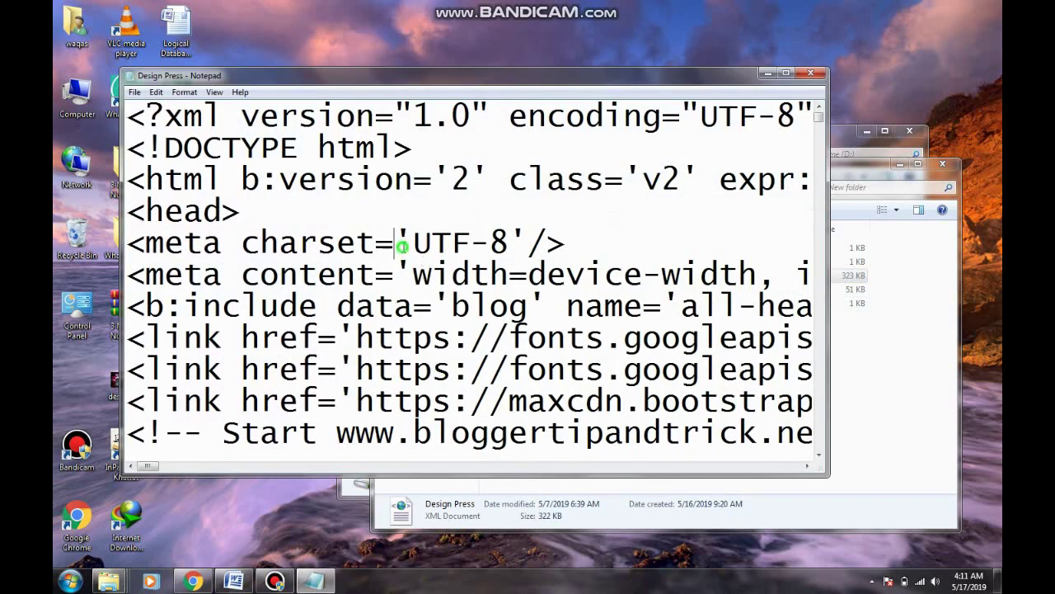
pyautogui.click(403, 248)
pyautogui.hotkey('ctrl', 'a')
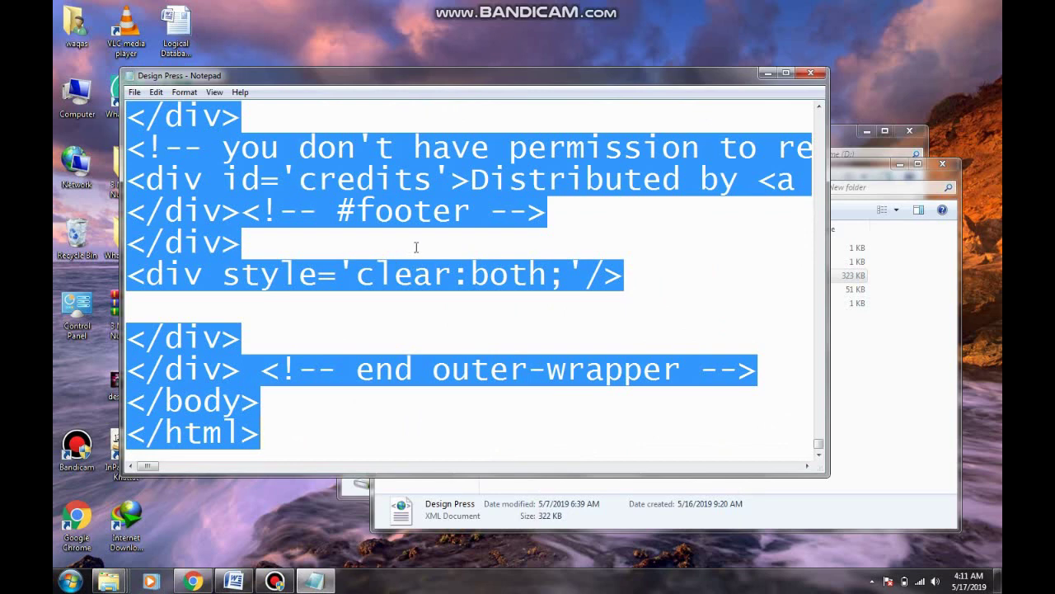
# Step: Back in Blogger, replace the theme's entire HTML with the copied Design Press code and save the theme
pyautogui.click(192, 582)
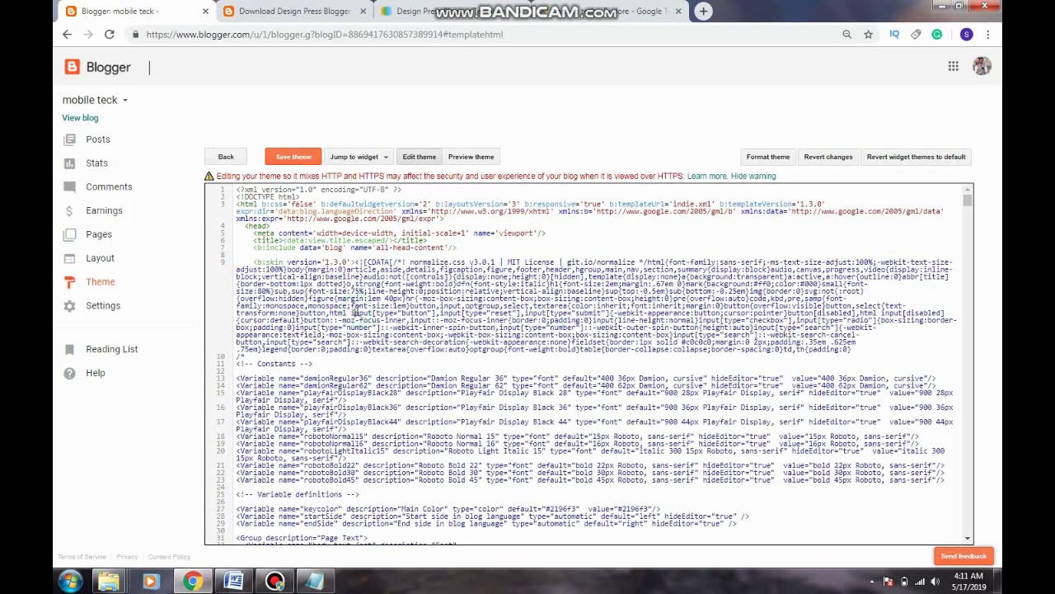
pyautogui.hotkey('ctrl', 'a')
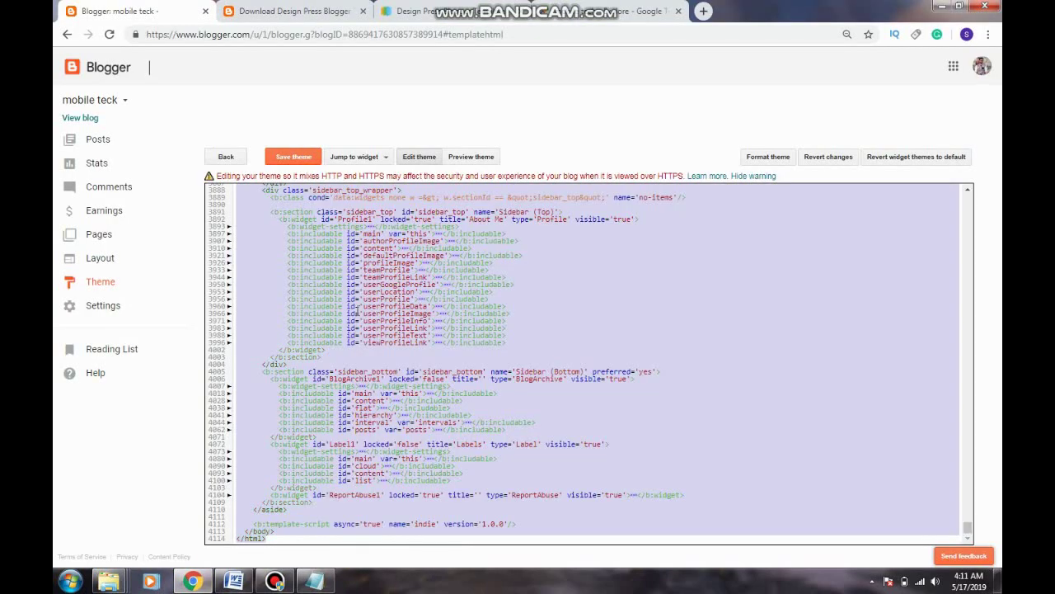
pyautogui.hotkey('ctrl', 'v')
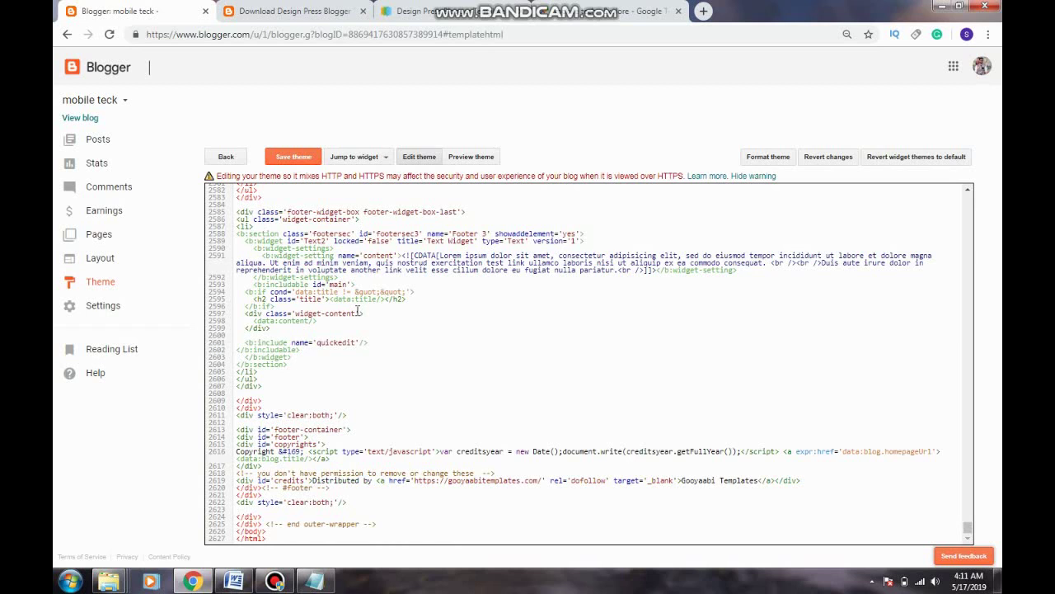
pyautogui.click(290, 160)
pyautogui.click(284, 160)
pyautogui.click(275, 580)
pyautogui.click(276, 580)
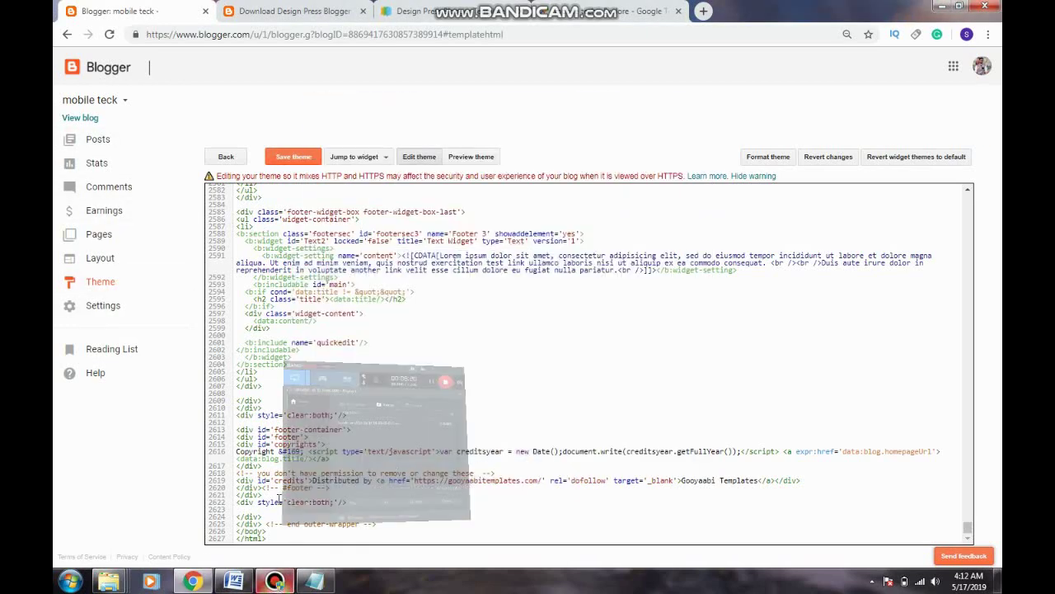
pyautogui.click(298, 164)
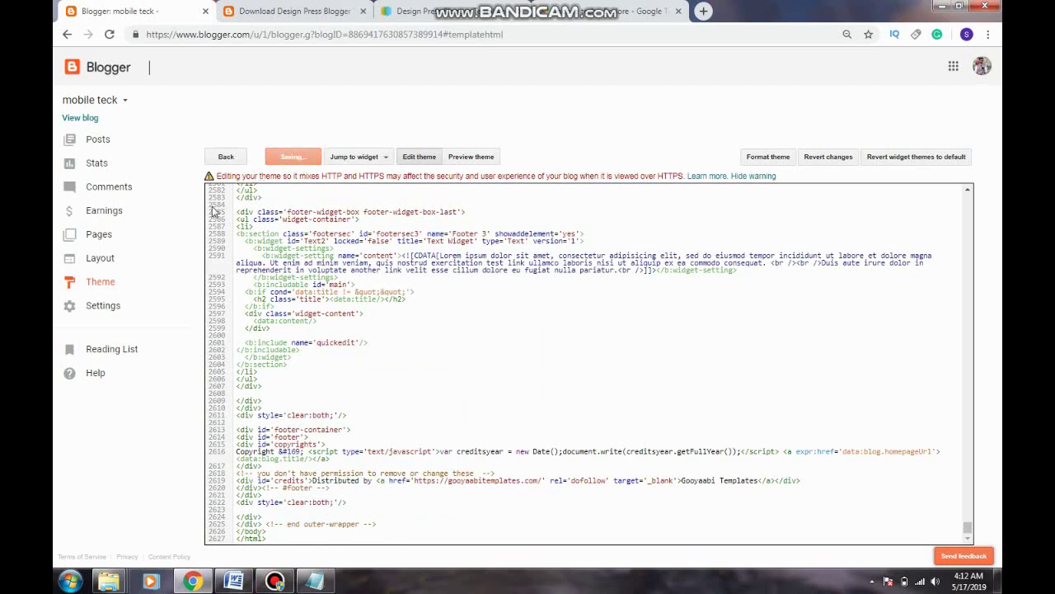
# Step: Check the theme preview, then view the live blog and examine its featured slider, sidebar widgets, footer and navigation menus
pyautogui.click(108, 285)
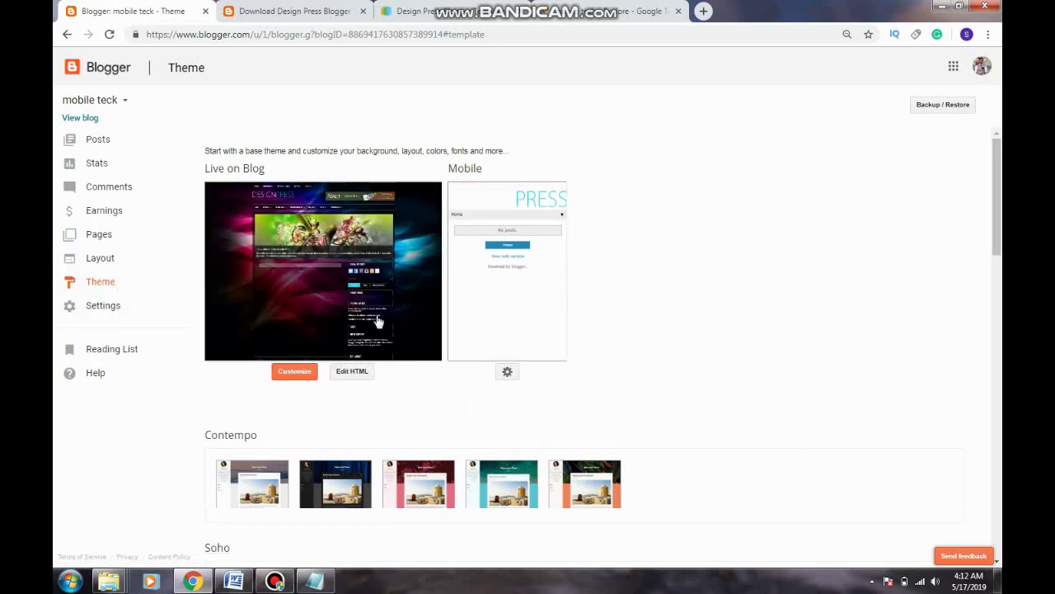
pyautogui.click(97, 123)
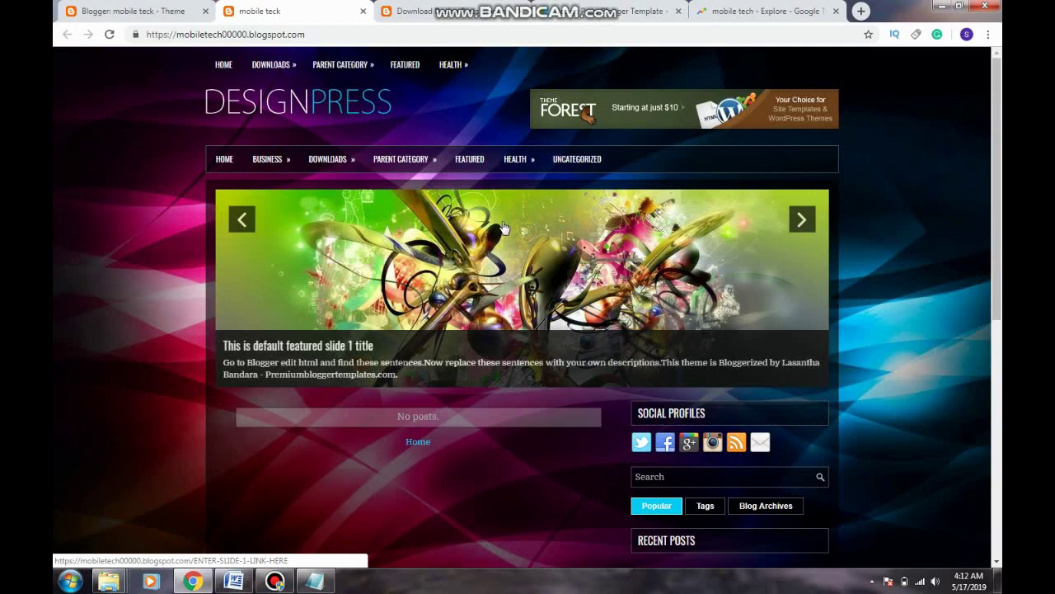
pyautogui.scroll(-1, 527, 290)
pyautogui.scroll(-3, 538, 351)
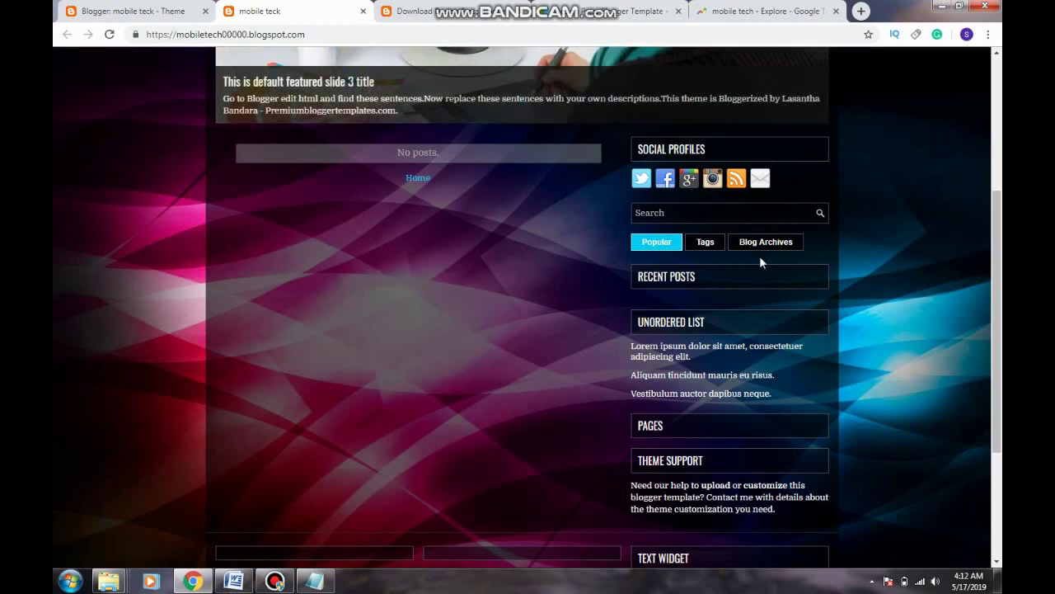
pyautogui.scroll(-1, 707, 321)
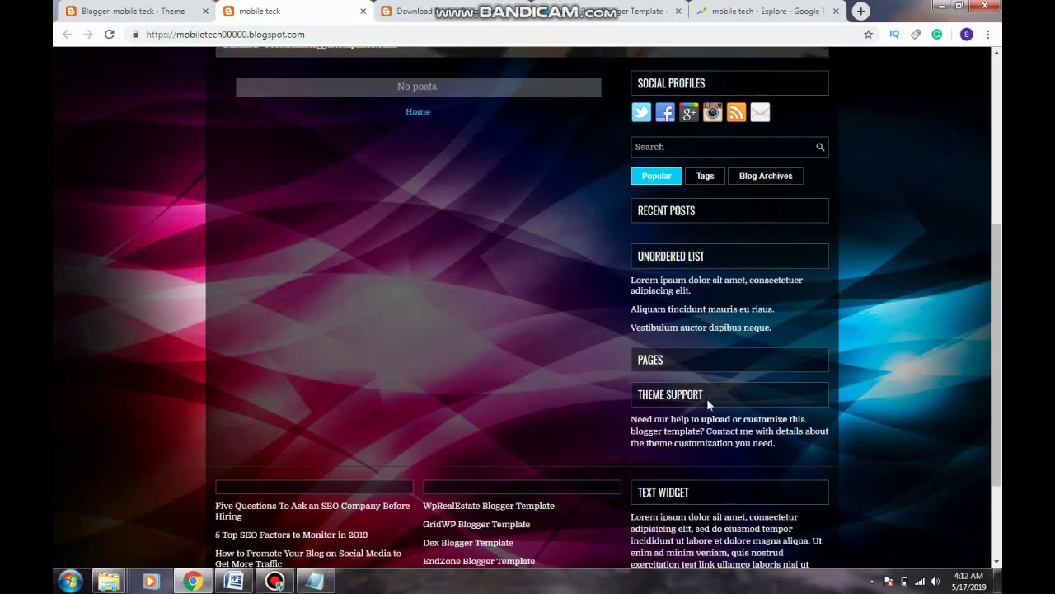
pyautogui.scroll(-1, 704, 397)
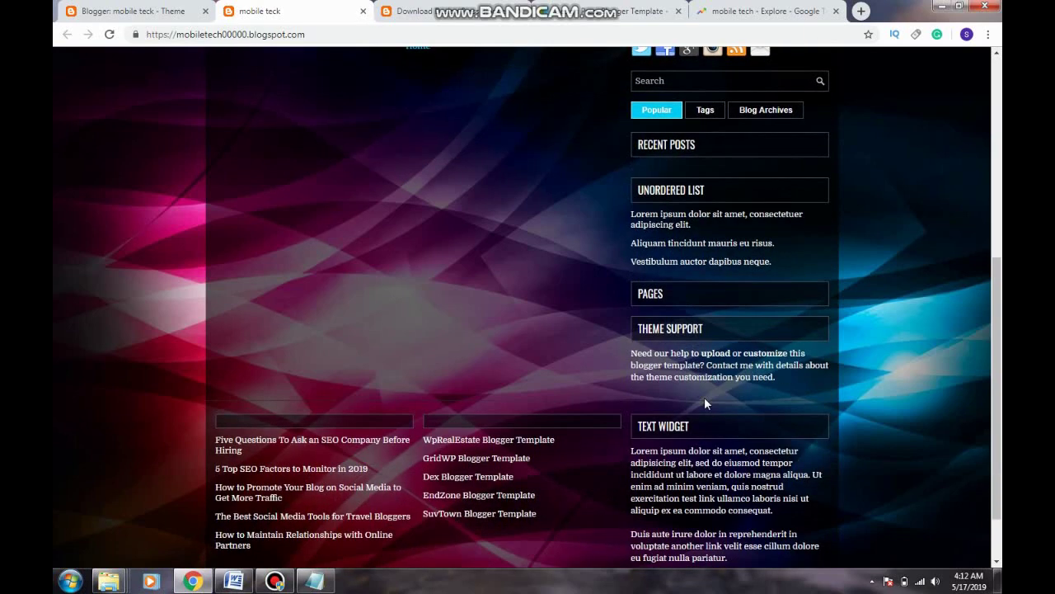
pyautogui.scroll(-1, 679, 474)
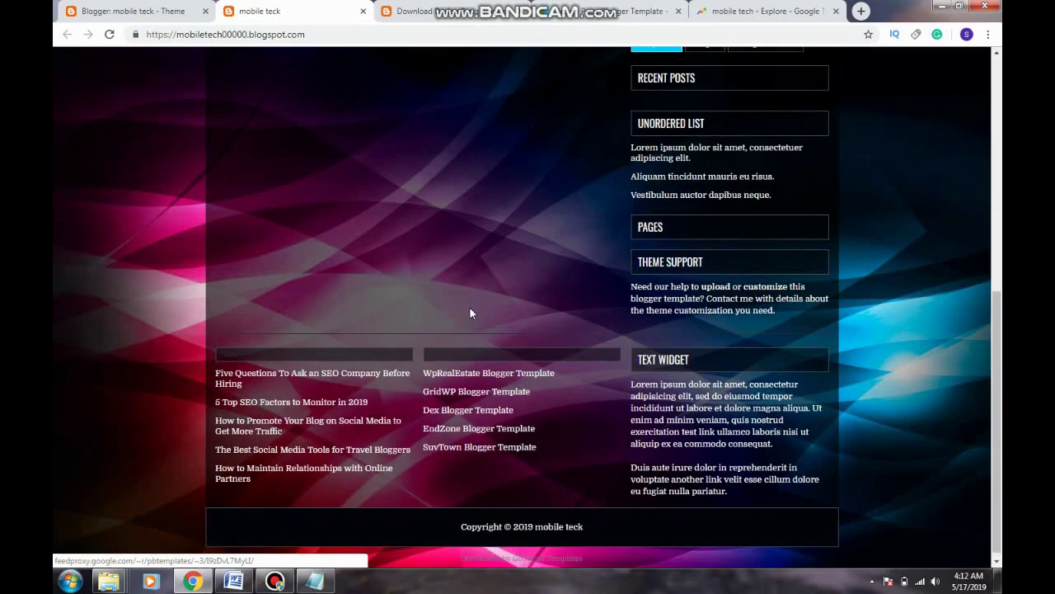
pyautogui.scroll(10, 470, 308)
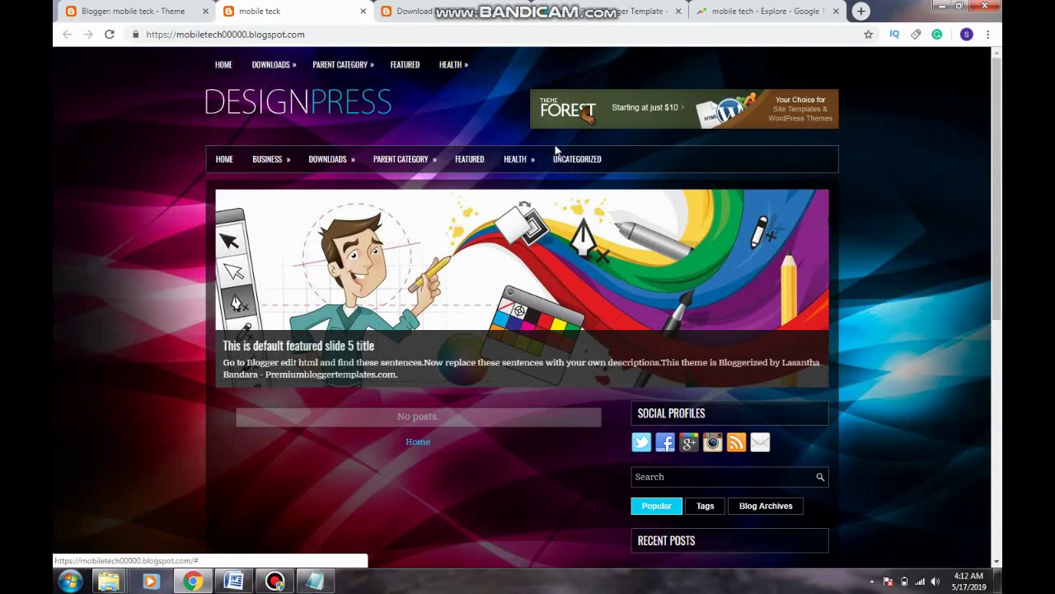
pyautogui.moveTo(359, 167)
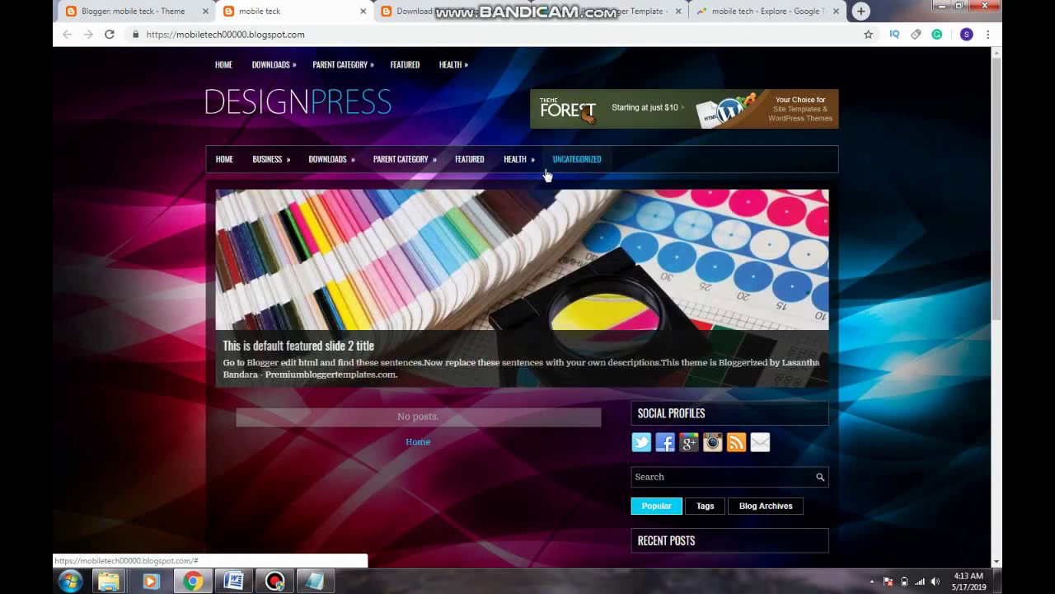
pyautogui.moveTo(513, 164)
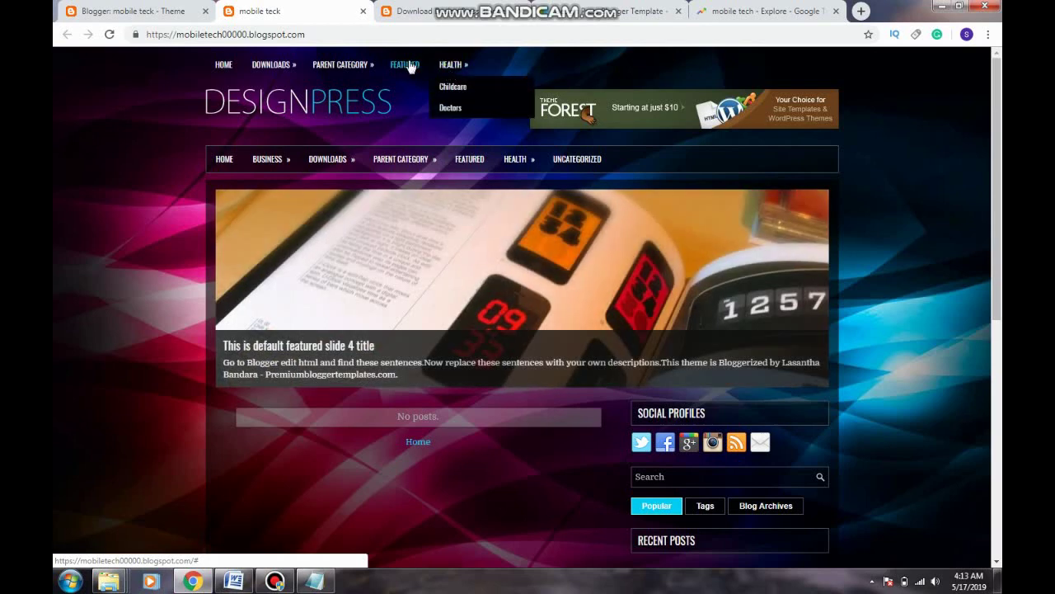
# Step: Check the live blog's top menu dropdowns, then return to Blogger and look through the layout's gadget sections from favicon to footer
pyautogui.moveTo(343, 73)
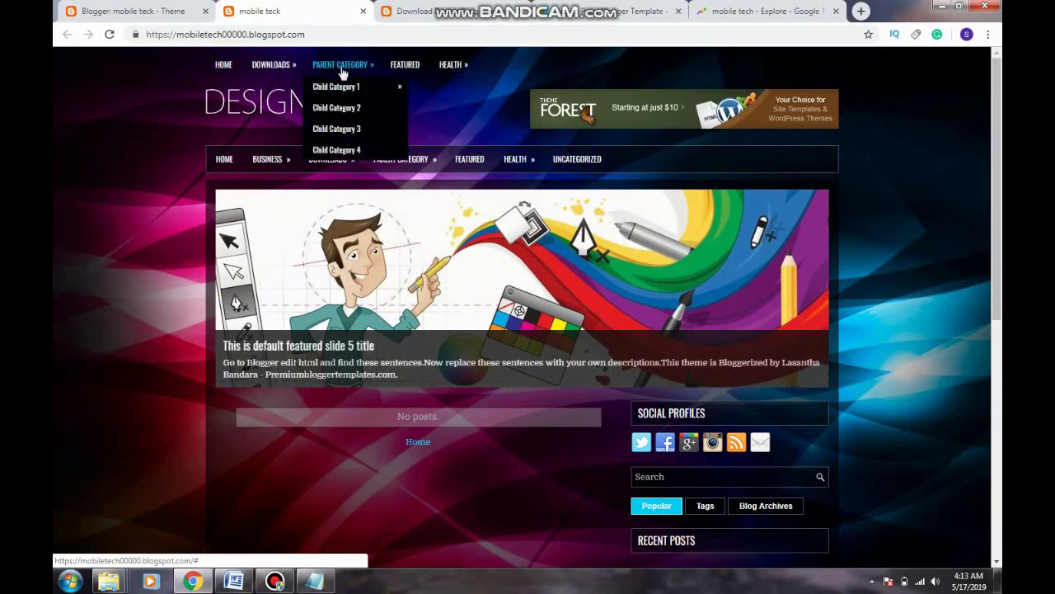
pyautogui.moveTo(263, 73)
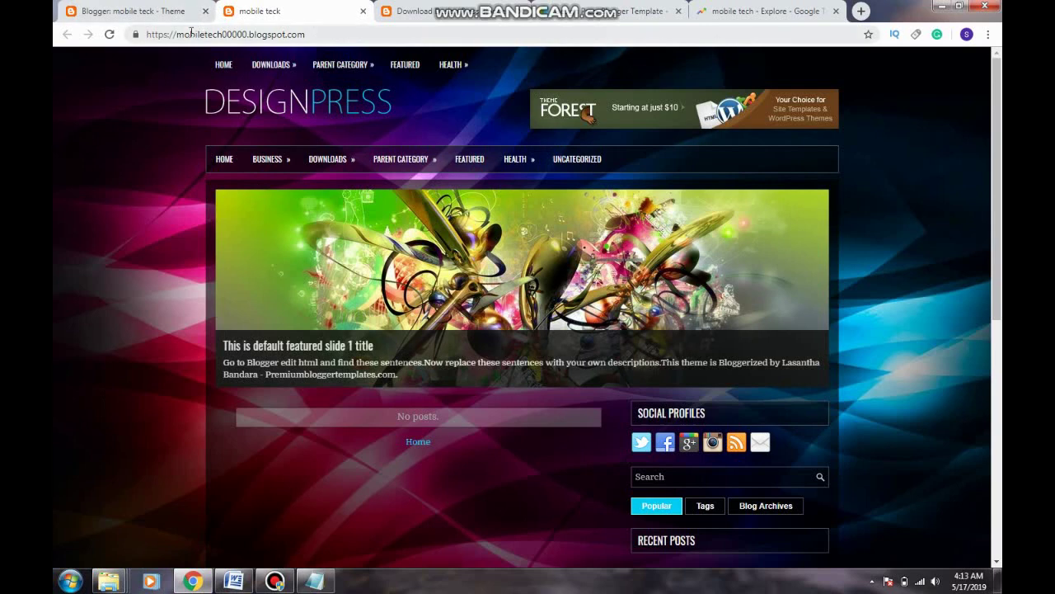
pyautogui.click(150, 12)
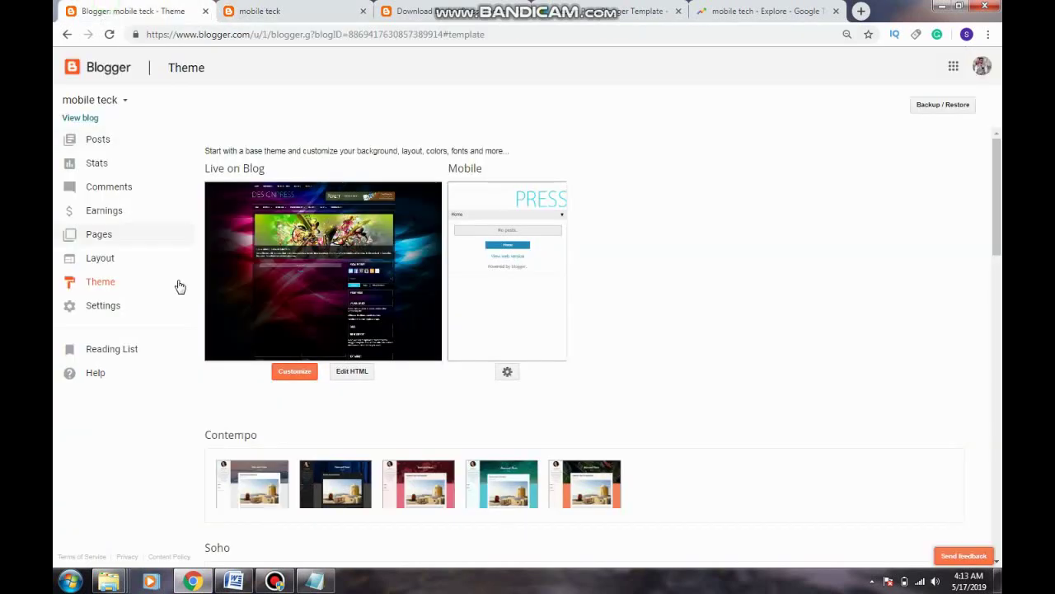
pyautogui.click(103, 264)
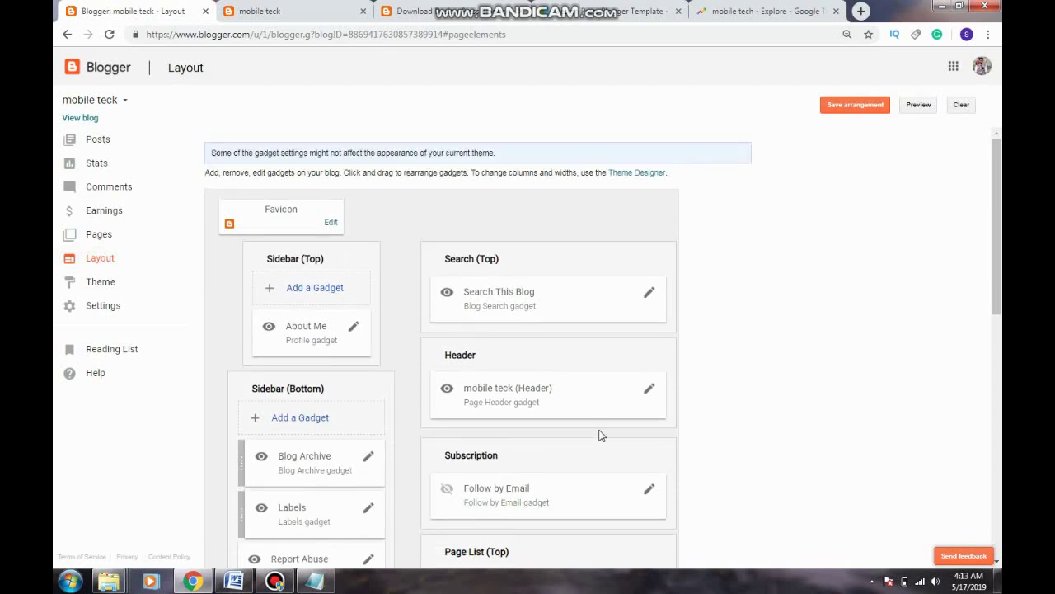
pyautogui.scroll(-2, 636, 290)
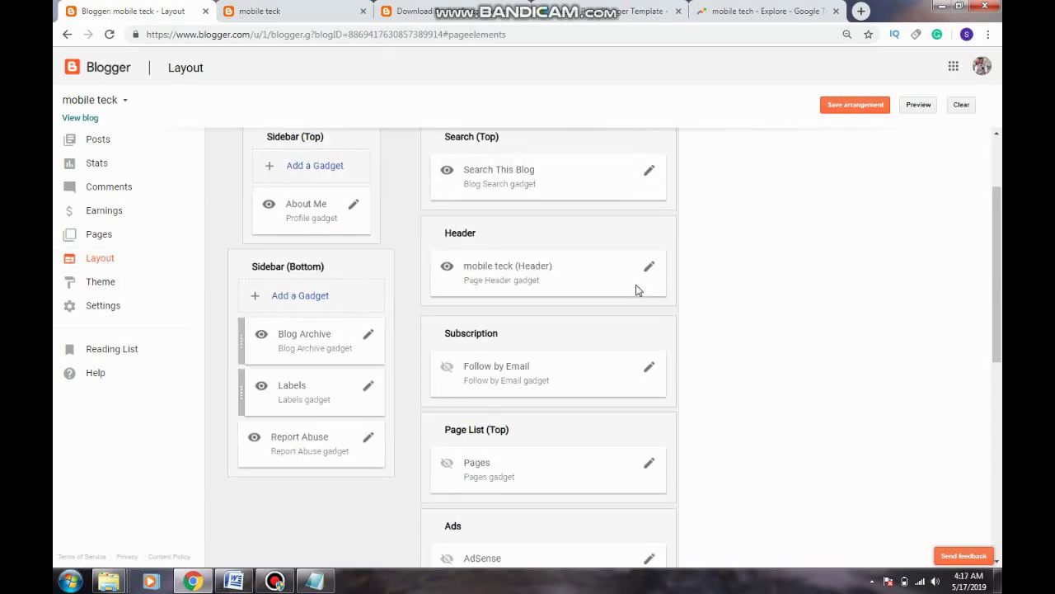
pyautogui.scroll(-6, 636, 290)
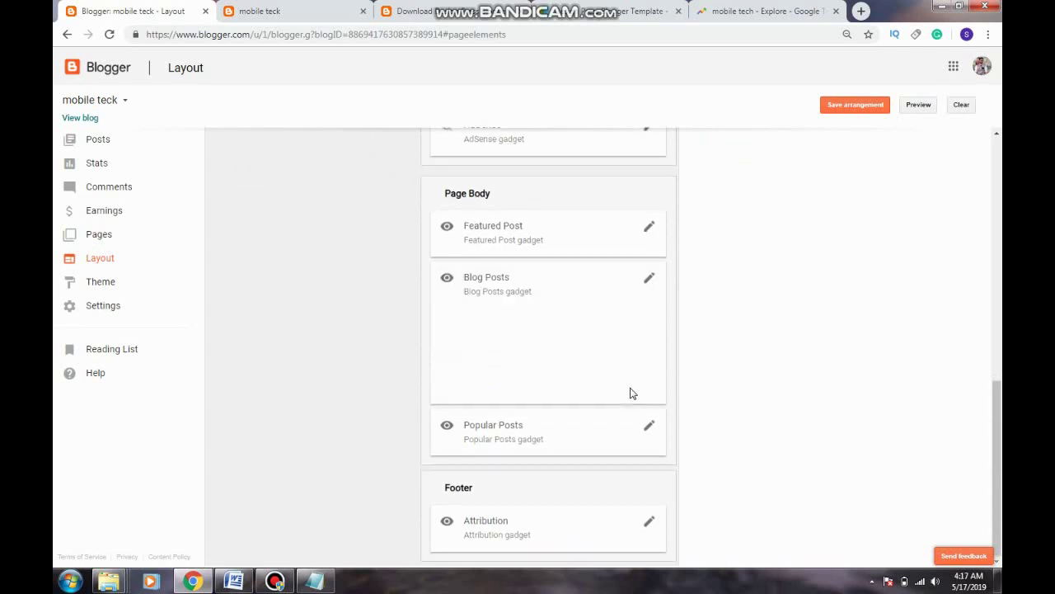
pyautogui.scroll(5, 630, 393)
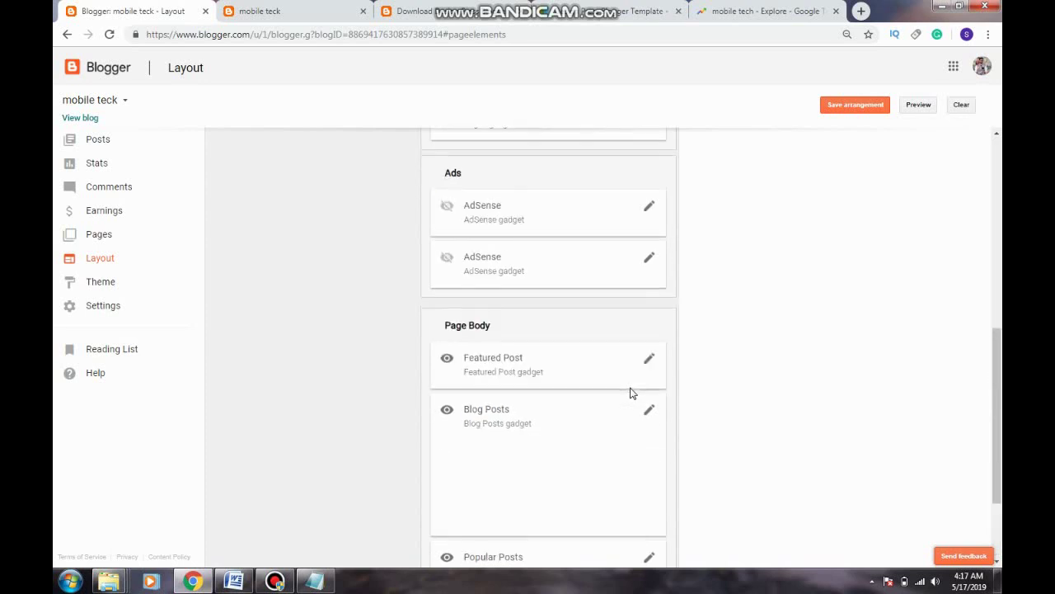
pyautogui.scroll(3, 630, 393)
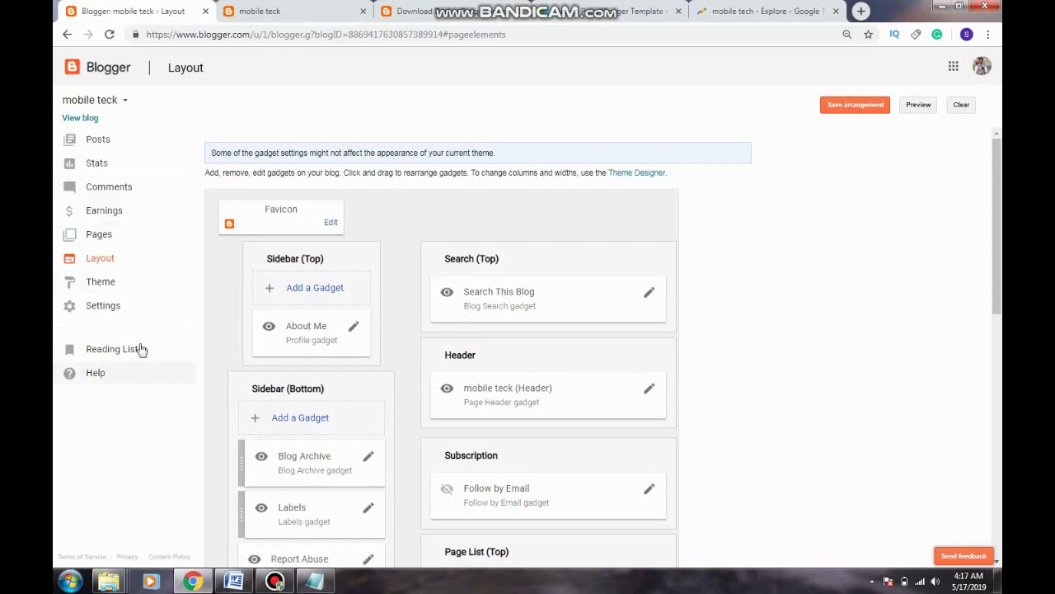
# Step: Open the blog theme's HTML for editing and bring up the code editor's own search
pyautogui.click(93, 282)
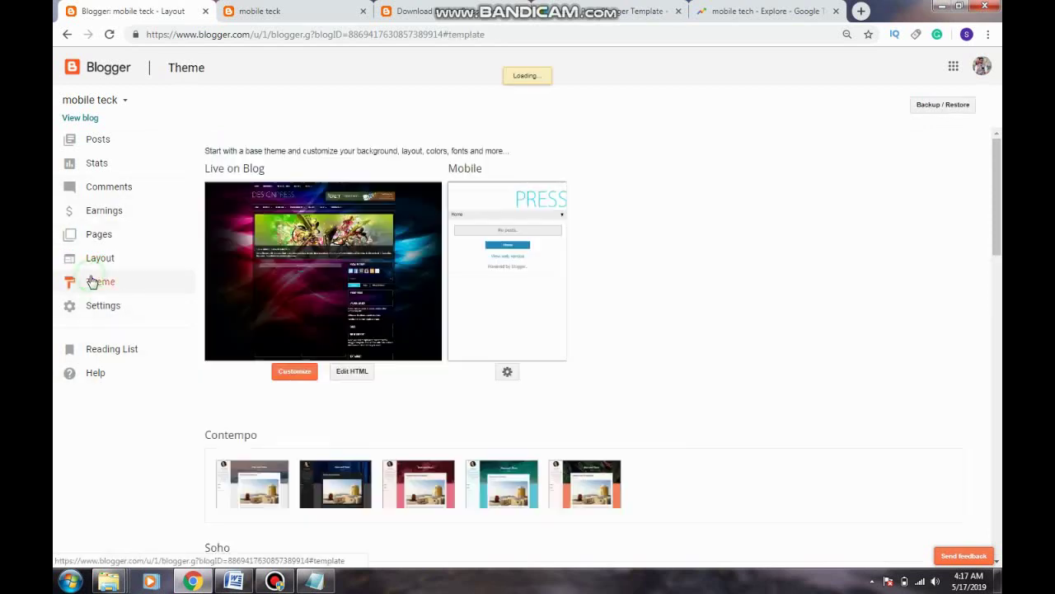
pyautogui.click(353, 372)
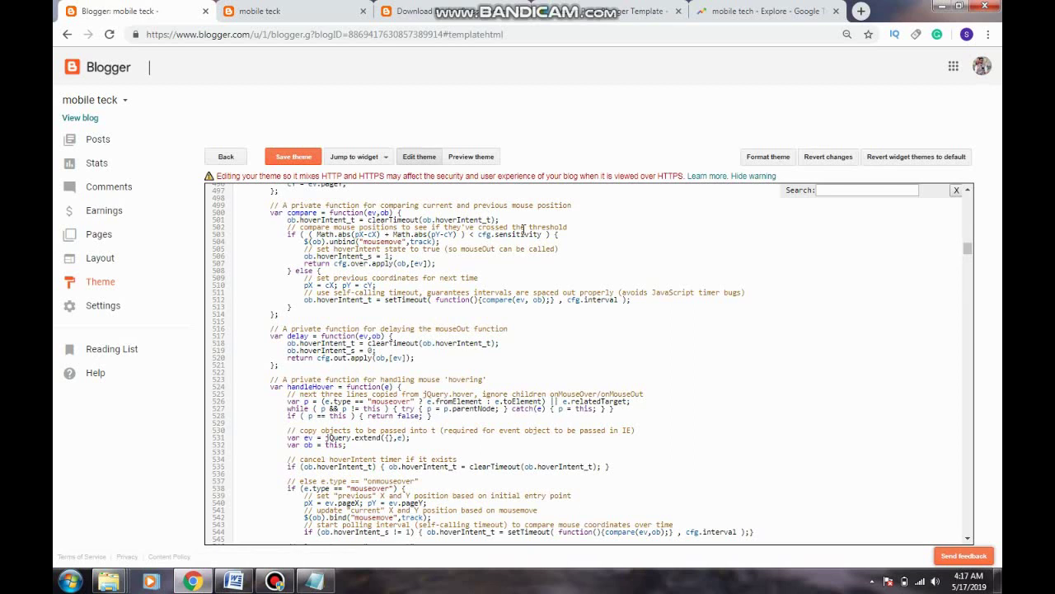
pyautogui.hotkey('ctrl', 'f')
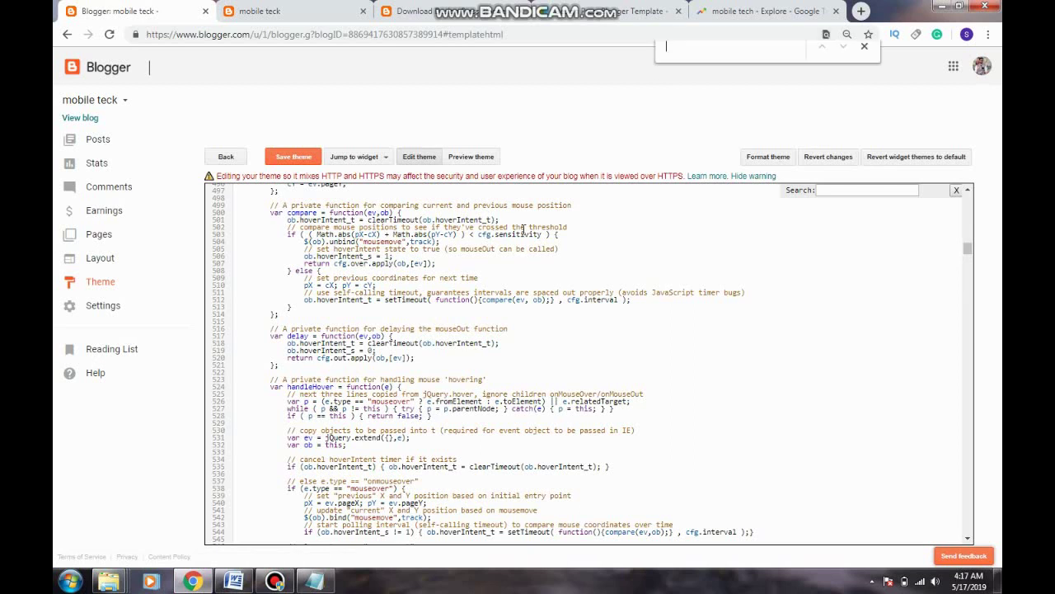
pyautogui.doubleClick(501, 277)
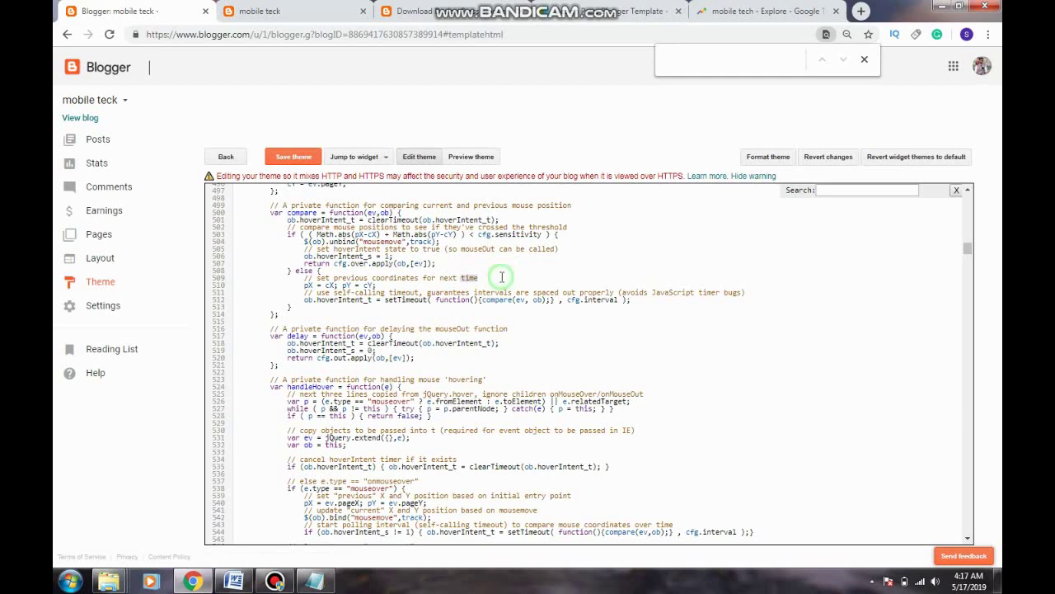
pyautogui.hotkey('ctrl', 'f')
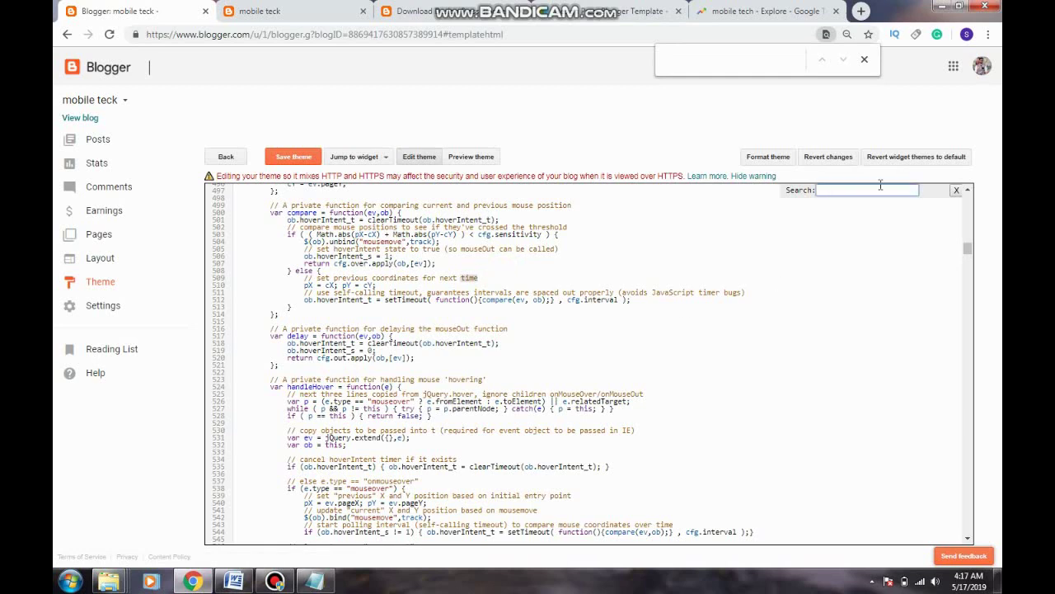
# Step: Check the Downloads submenu entries on the live blog, then search the theme code for "dvd"
pyautogui.click(318, 6)
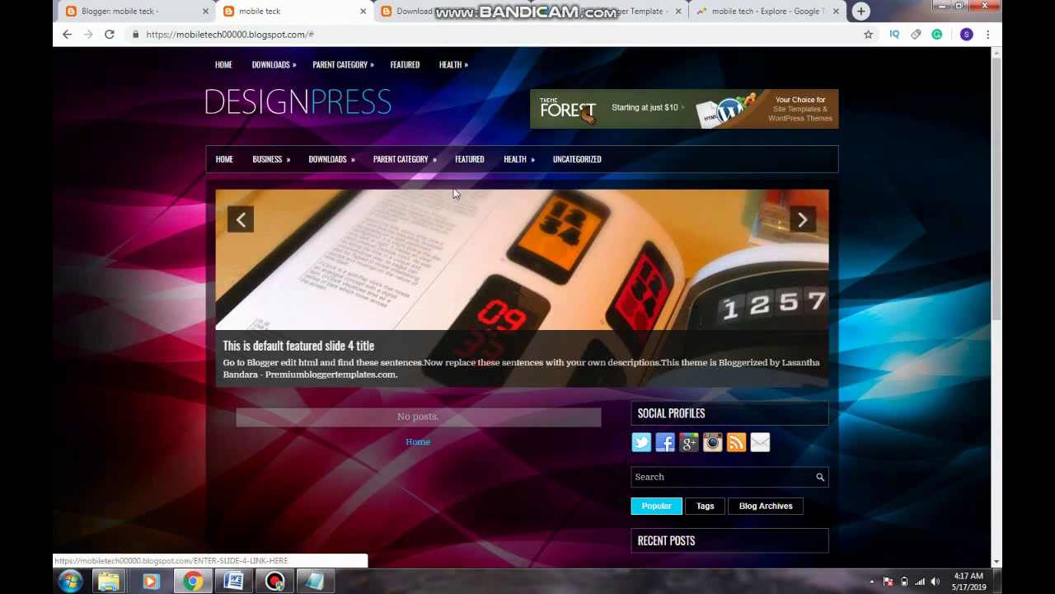
pyautogui.moveTo(328, 161)
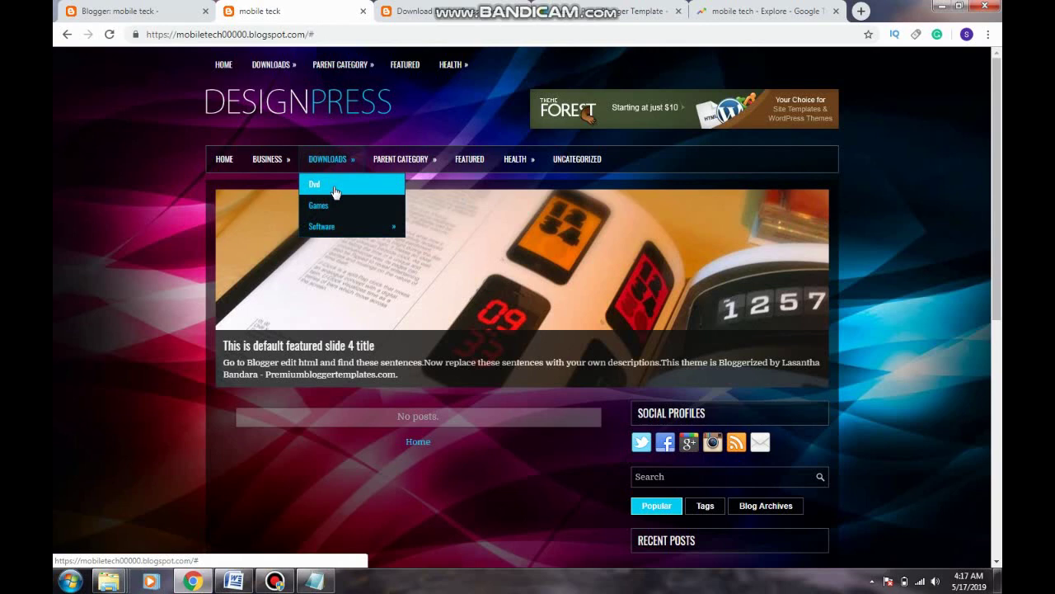
pyautogui.click(175, 10)
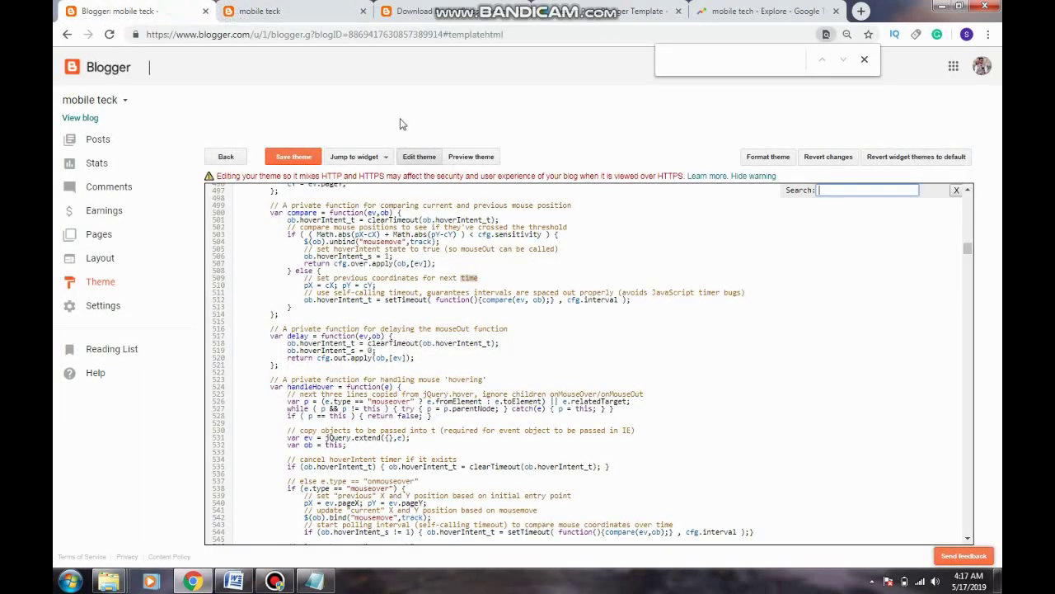
pyautogui.click(835, 190)
pyautogui.press('Return')
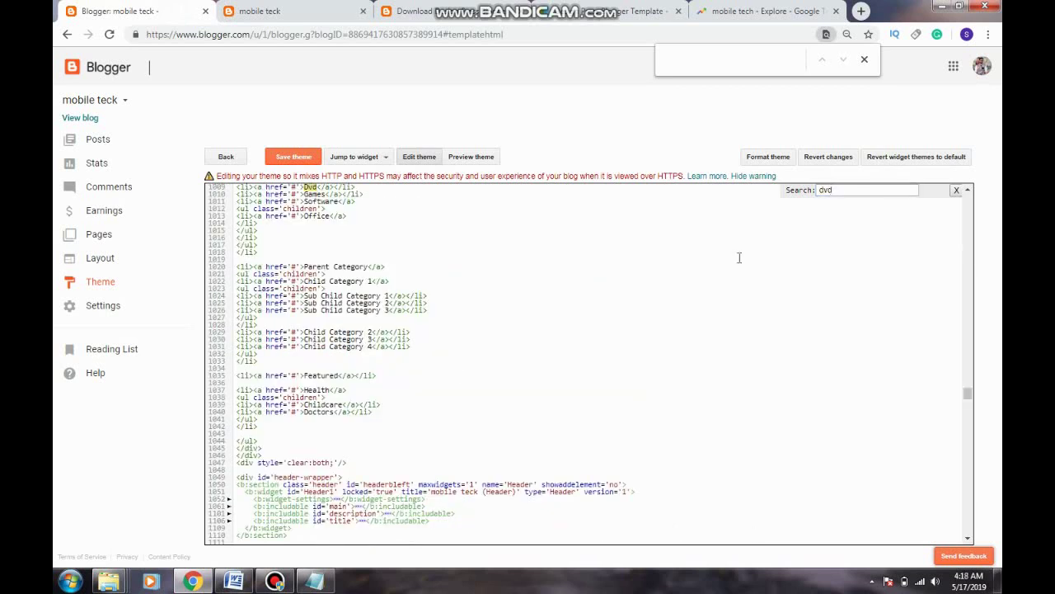
# Step: Examine the primary and secondary menu code around the "Dvd" matches, comparing their categories and child entries
pyautogui.scroll(3, 318, 360)
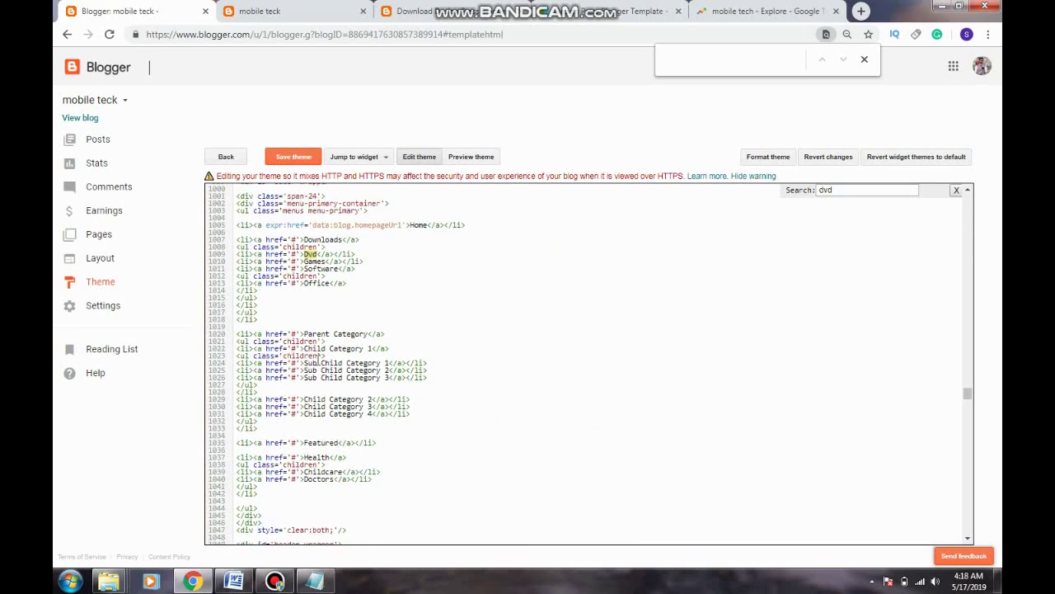
pyautogui.scroll(-5, 318, 360)
pyautogui.scroll(-3, 317, 360)
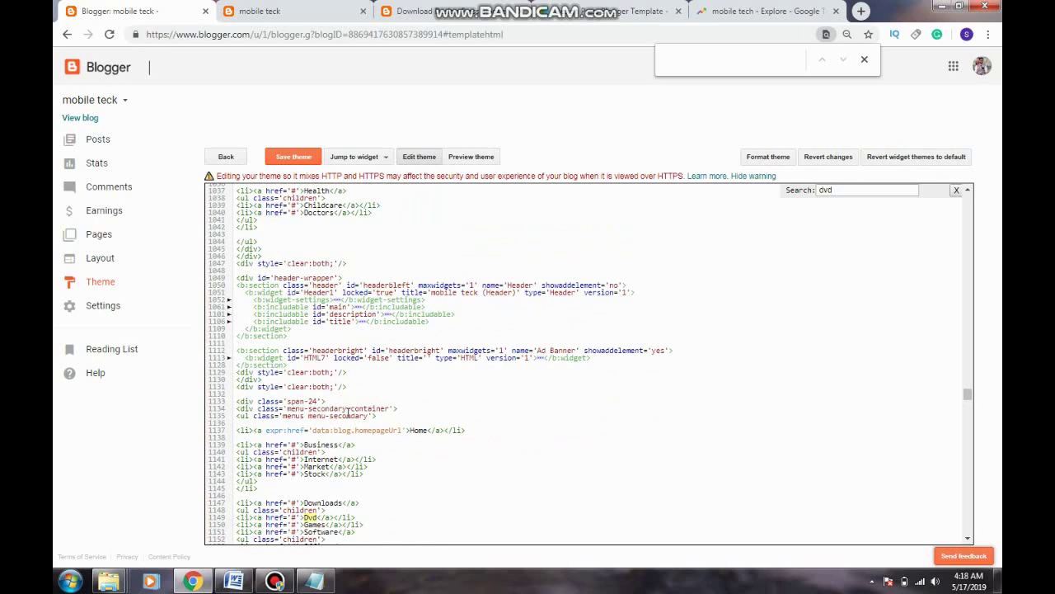
pyautogui.scroll(-7, 348, 411)
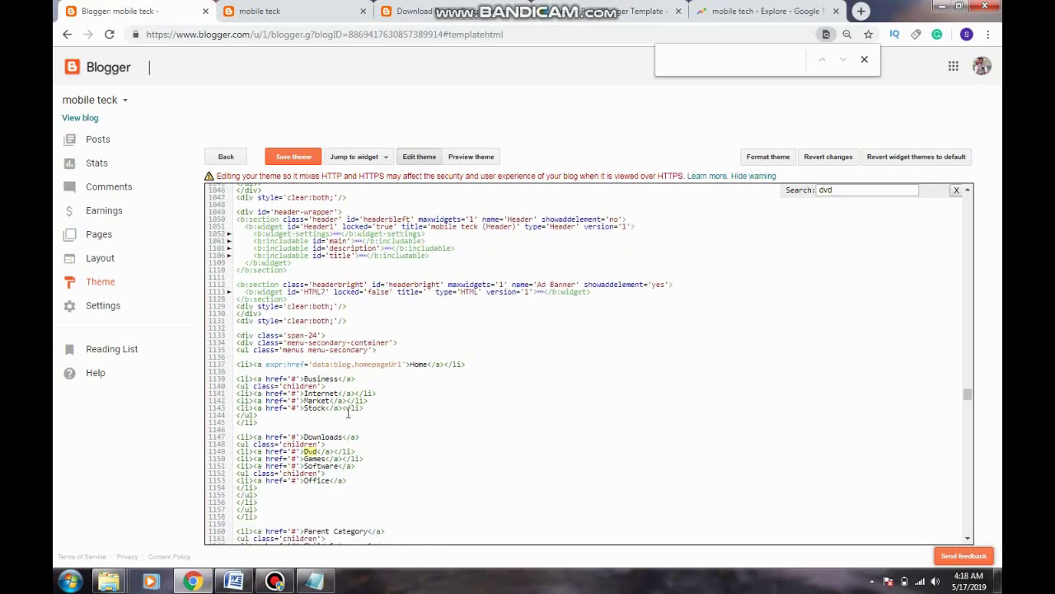
pyautogui.scroll(1, 332, 328)
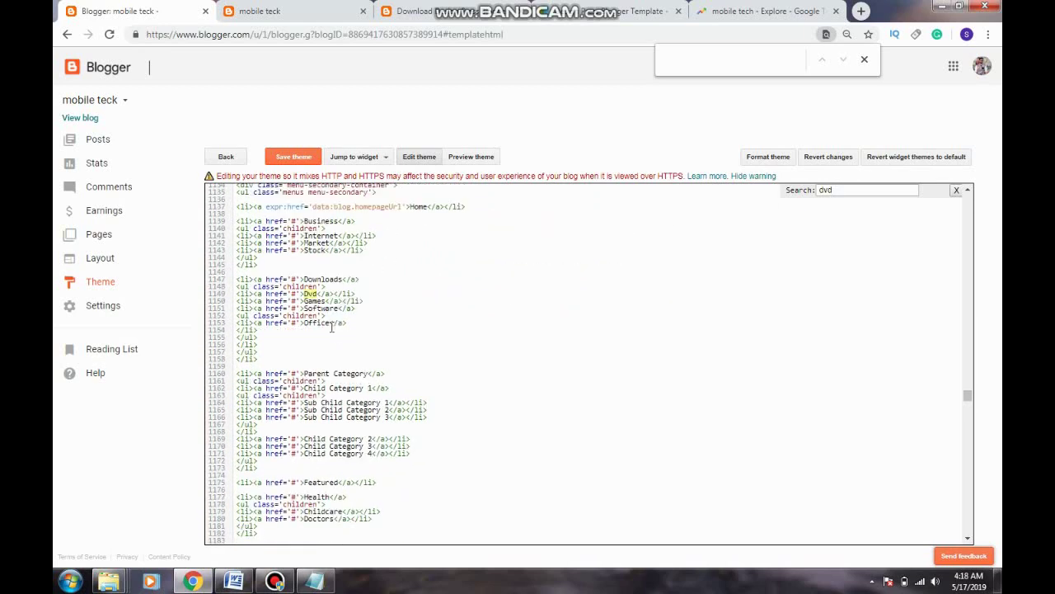
pyautogui.scroll(2, 332, 328)
pyautogui.scroll(2, 331, 327)
pyautogui.scroll(-2, 332, 327)
pyautogui.scroll(-2, 332, 327)
pyautogui.scroll(2, 331, 327)
pyautogui.scroll(-2, 331, 328)
pyautogui.scroll(-2, 331, 327)
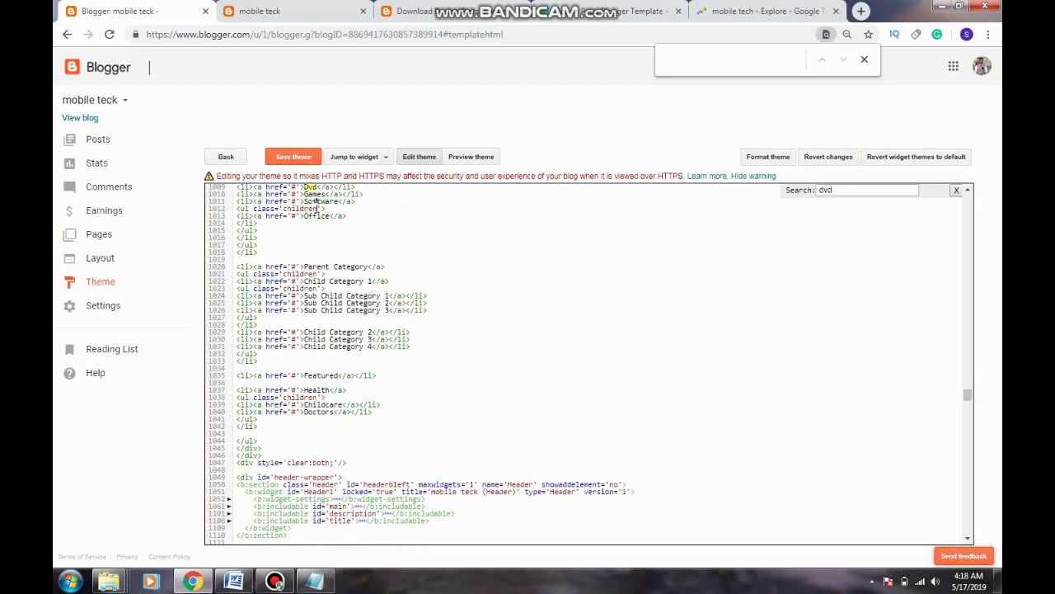
pyautogui.scroll(1, 316, 208)
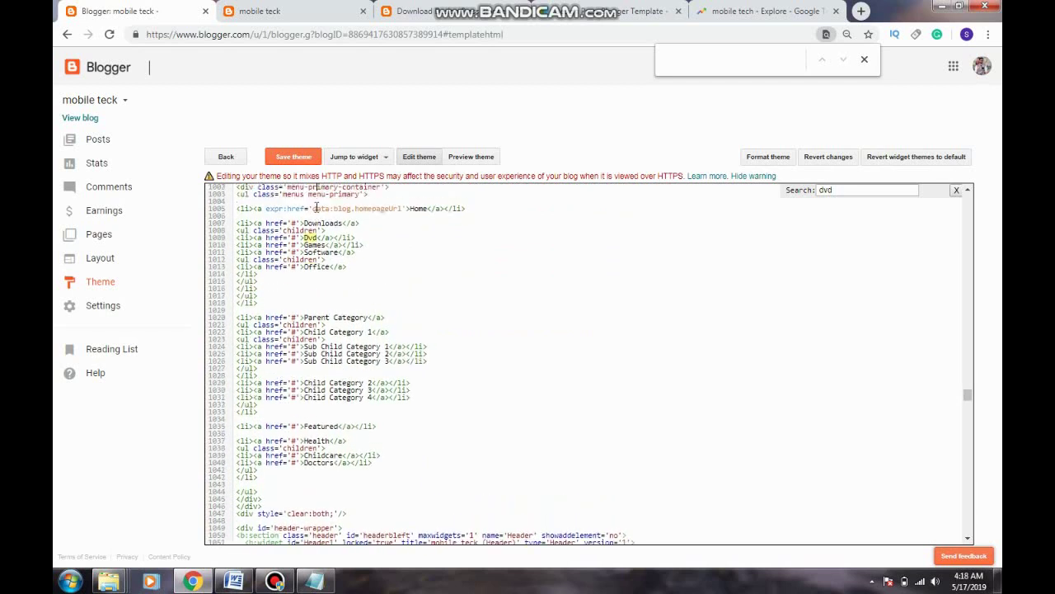
pyautogui.scroll(2, 330, 251)
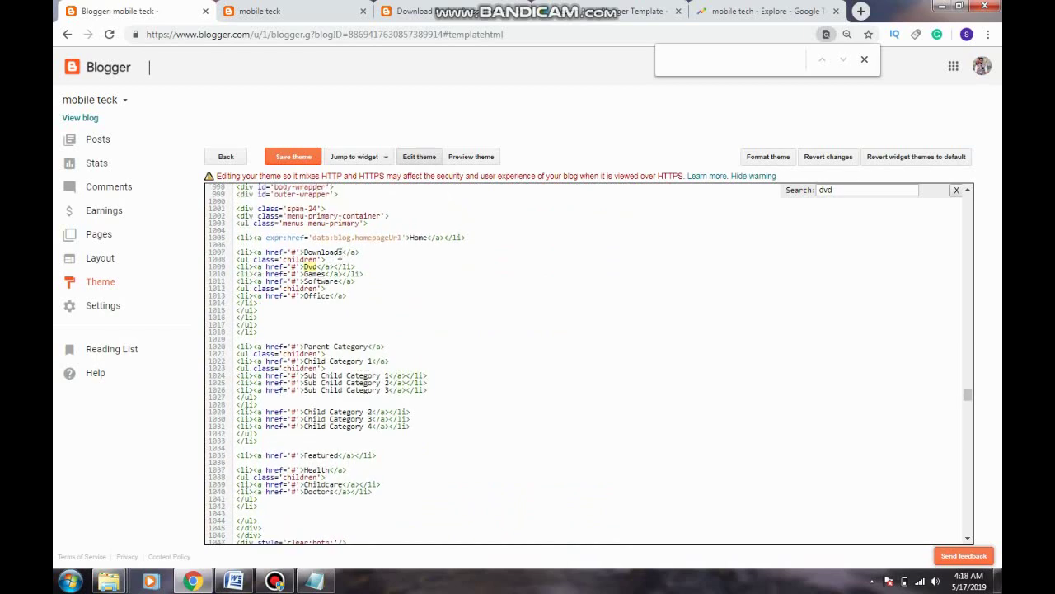
# Step: Rename the primary menu's "Downloads" entry to "Live" in the theme code and save the theme, checking the entry against the live blog
pyautogui.click(326, 11)
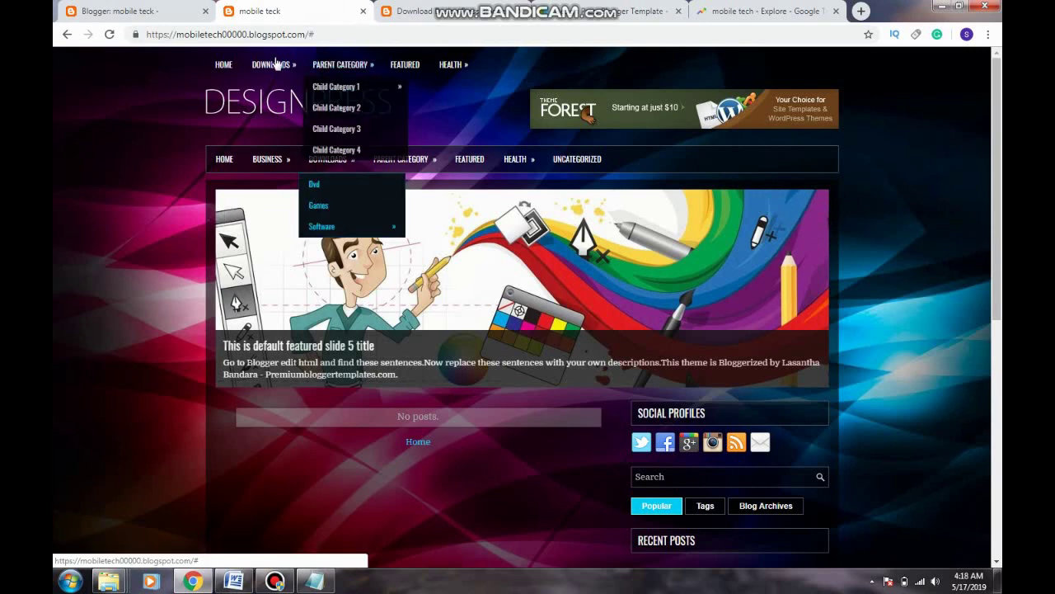
pyautogui.click(158, 8)
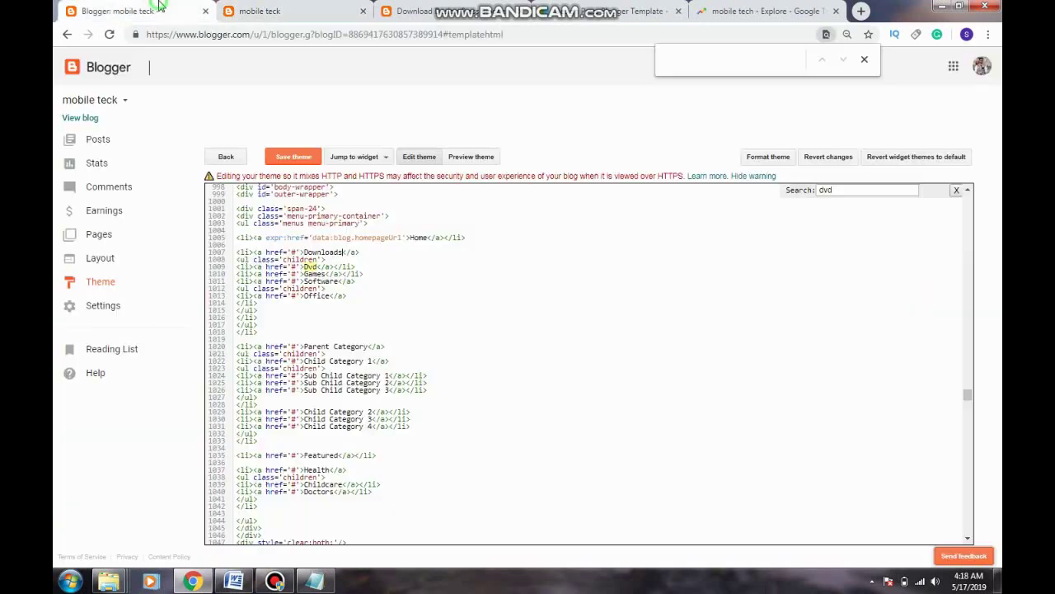
pyautogui.press('BackSpace')
pyautogui.press('BackSpace')
pyautogui.press('BackSpace')
pyautogui.press('BackSpace')
pyautogui.press('BackSpace')
pyautogui.press('BackSpace')
pyautogui.press('BackSpace')
pyautogui.press('BackSpace')
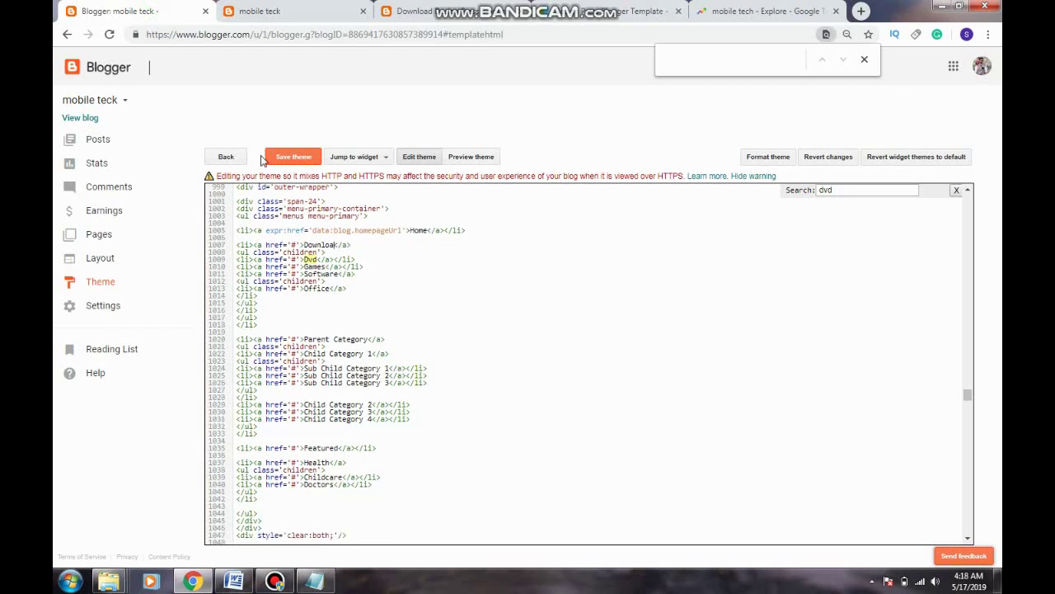
pyautogui.press('BackSpace')
pyautogui.write('Live')
pyautogui.click(273, 156)
# Step: Reload the live blog and check the renamed top menu entry and its dropdown
pyautogui.click(269, 6)
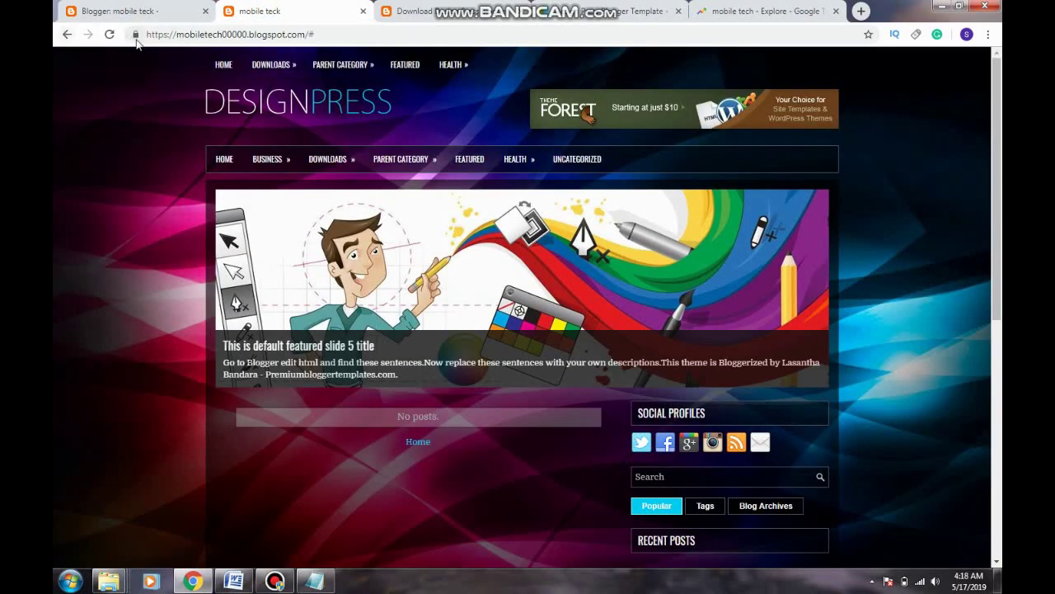
pyautogui.click(109, 34)
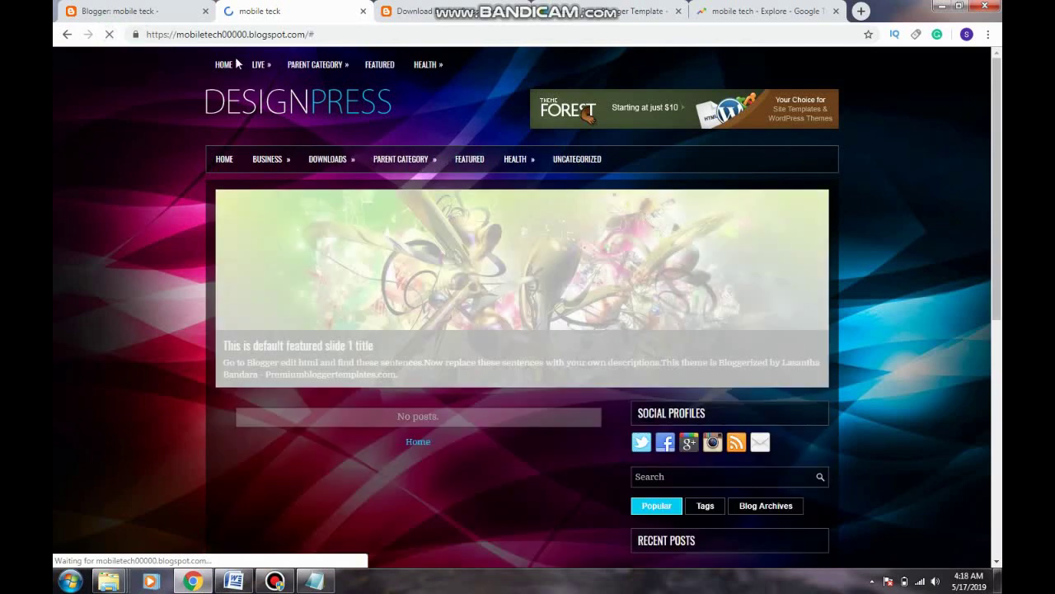
pyautogui.moveTo(257, 67)
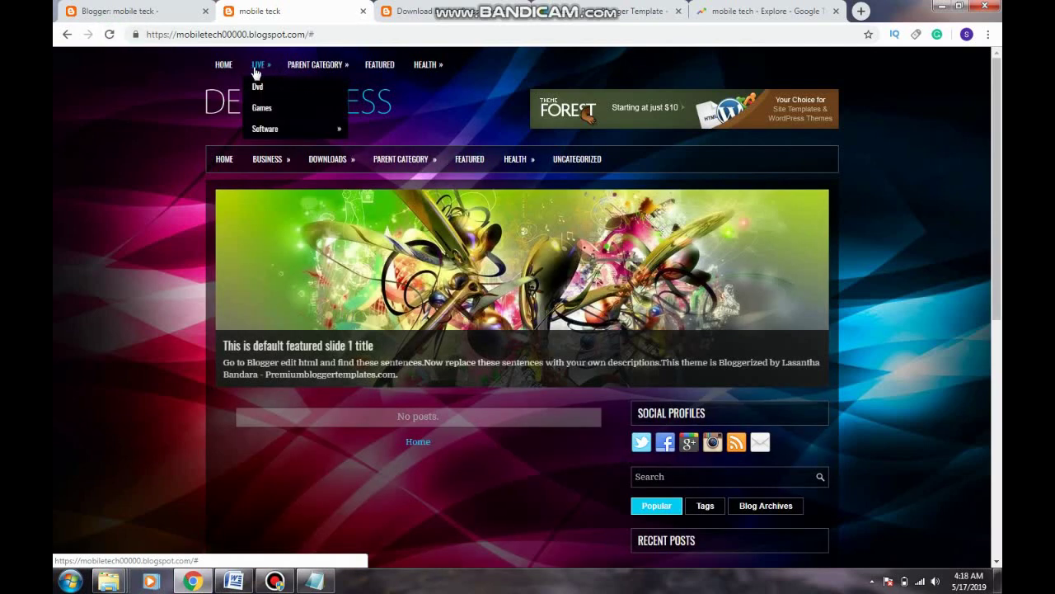
# Step: Compare the primary menu's theme code with the Parent Category and Live dropdowns on the live blog
pyautogui.click(124, 11)
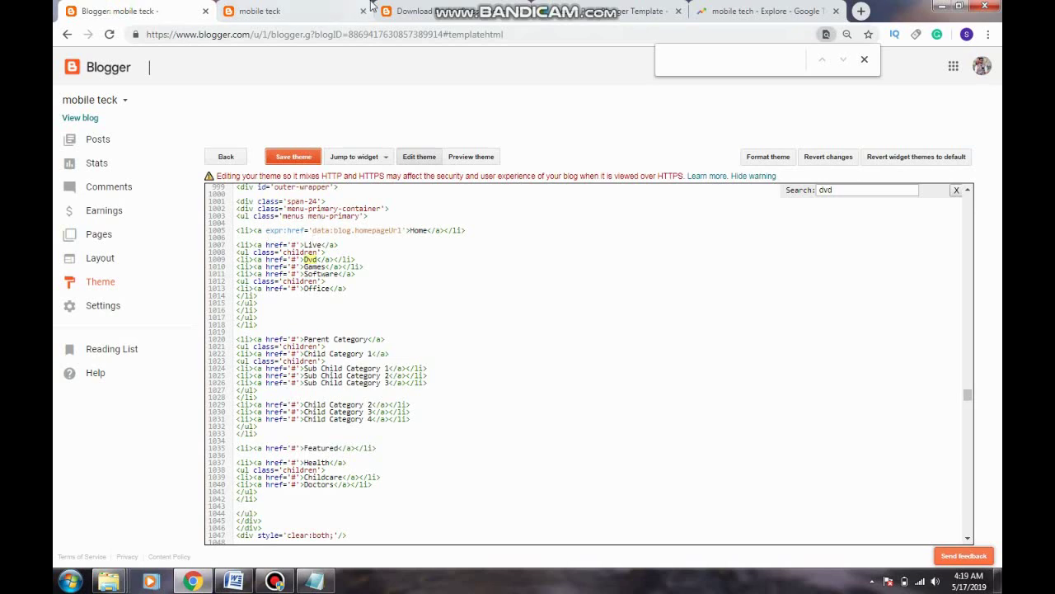
pyautogui.click(296, 11)
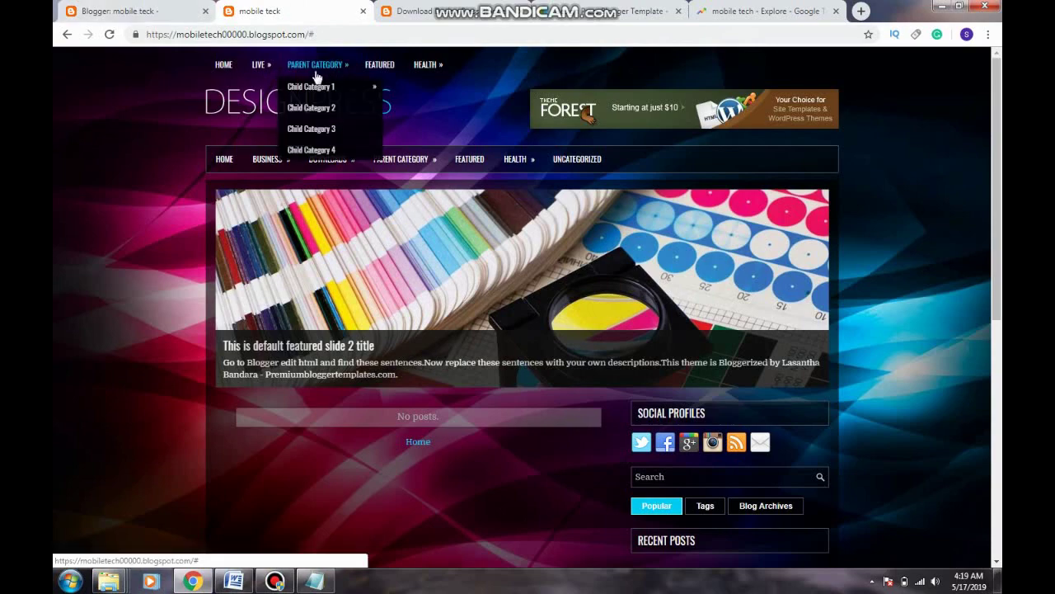
pyautogui.click(165, 9)
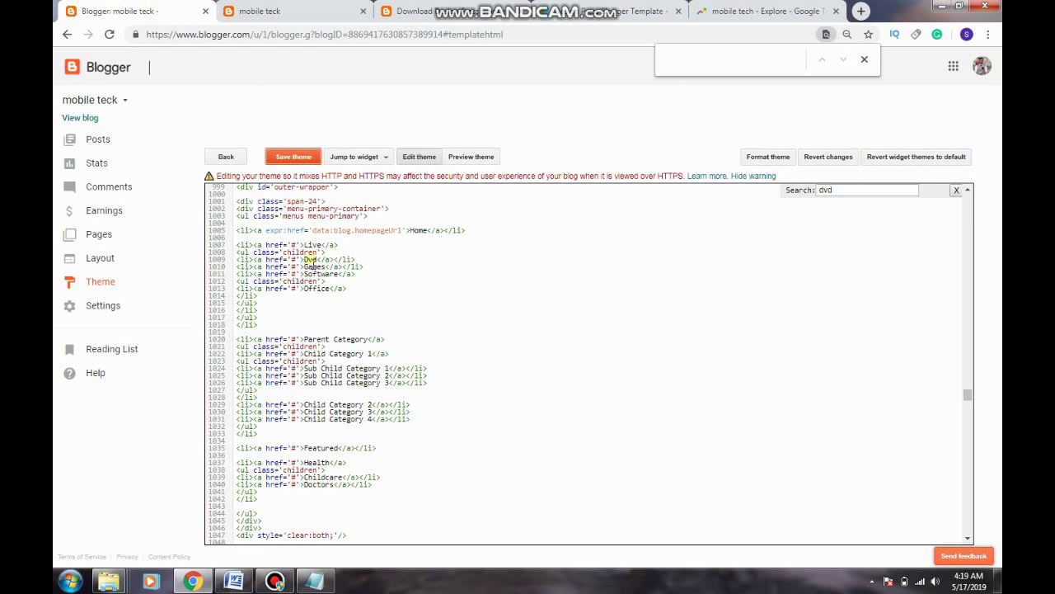
pyautogui.click(278, 9)
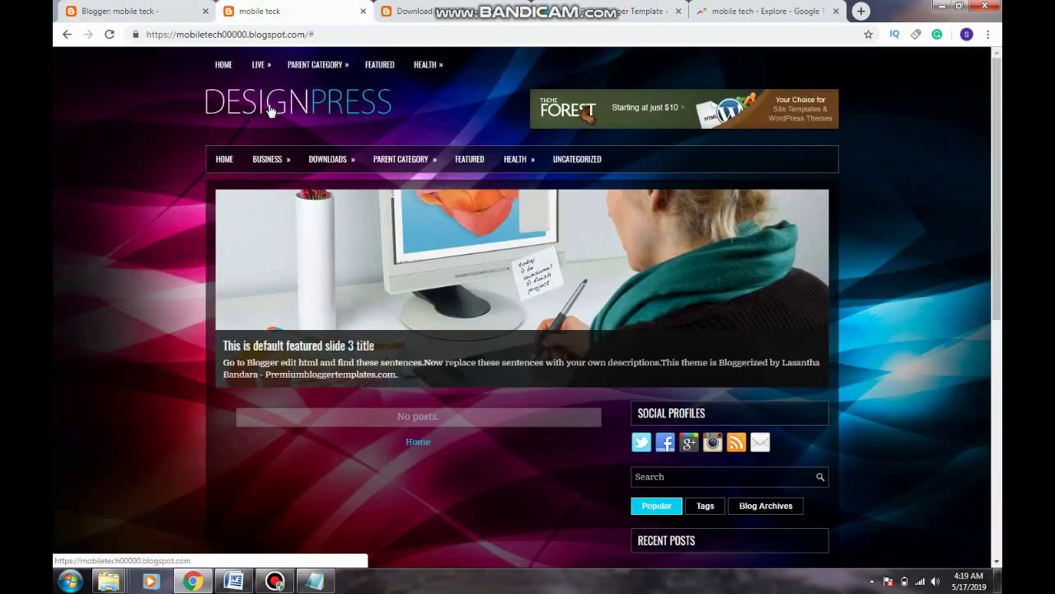
pyautogui.moveTo(260, 74)
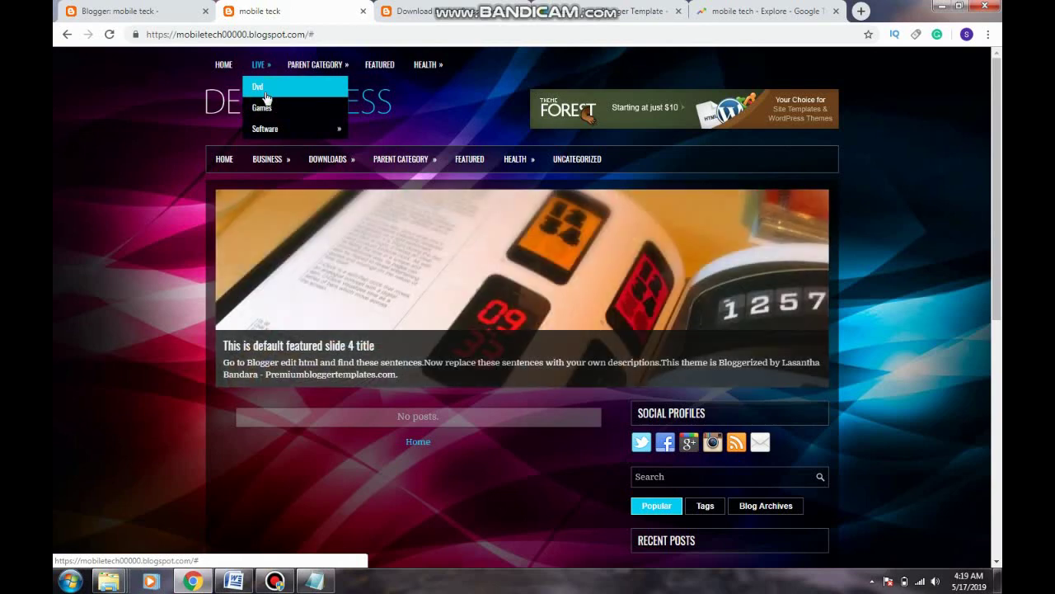
# Step: Open the blog's Posts page in a separate browser tab, keeping the theme code editor open
pyautogui.click(120, 11)
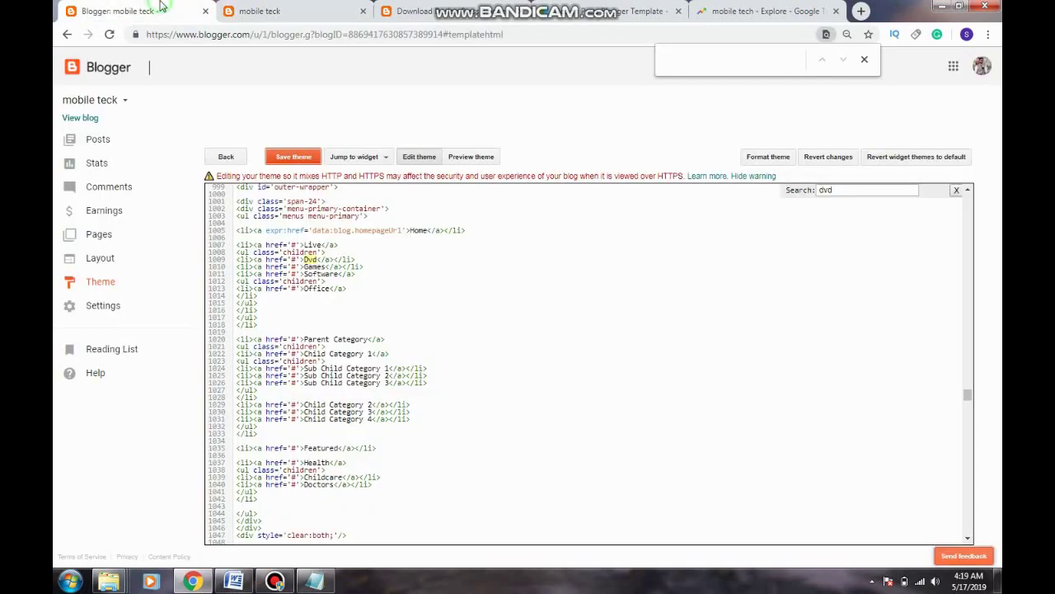
pyautogui.rightClick(105, 142)
pyautogui.click(153, 146)
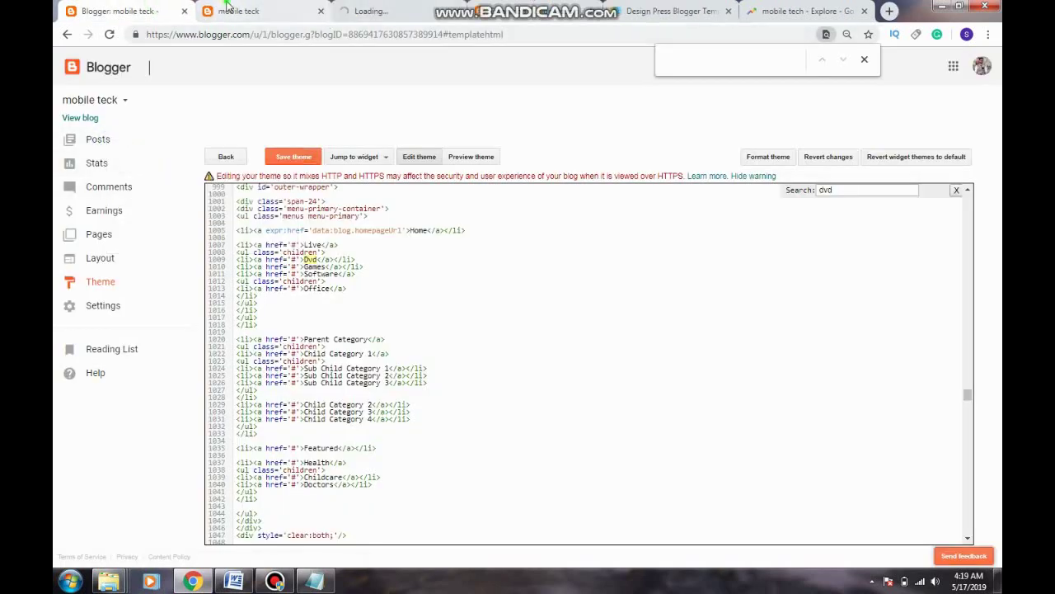
pyautogui.moveTo(305, 11); pyautogui.dragTo(326, 7)
pyautogui.click(276, 11)
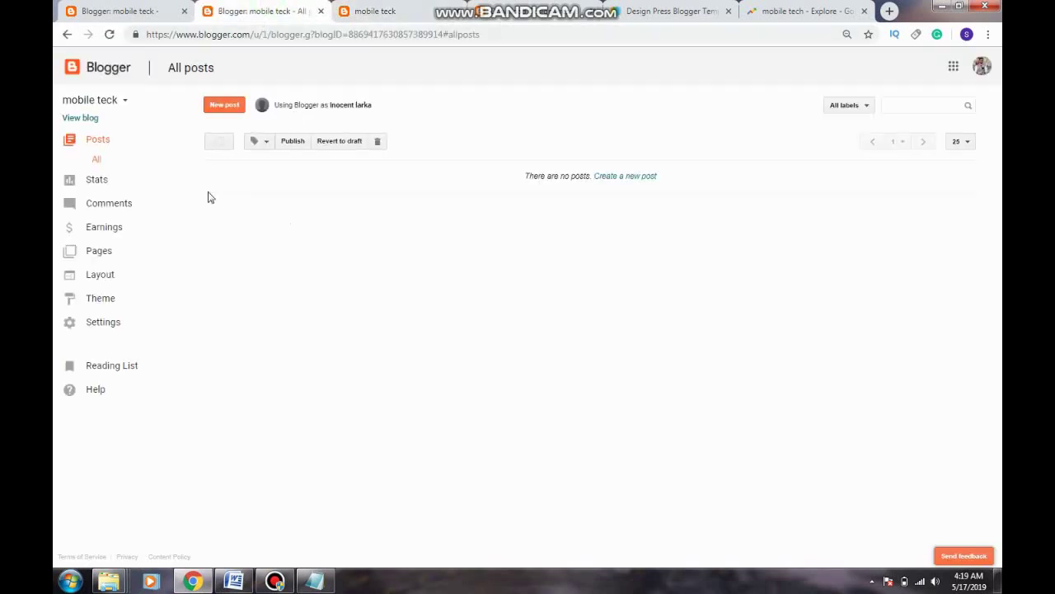
# Step: Publish a new untitled, empty post with the label "DvD" and open it on the live blog
pyautogui.click(227, 106)
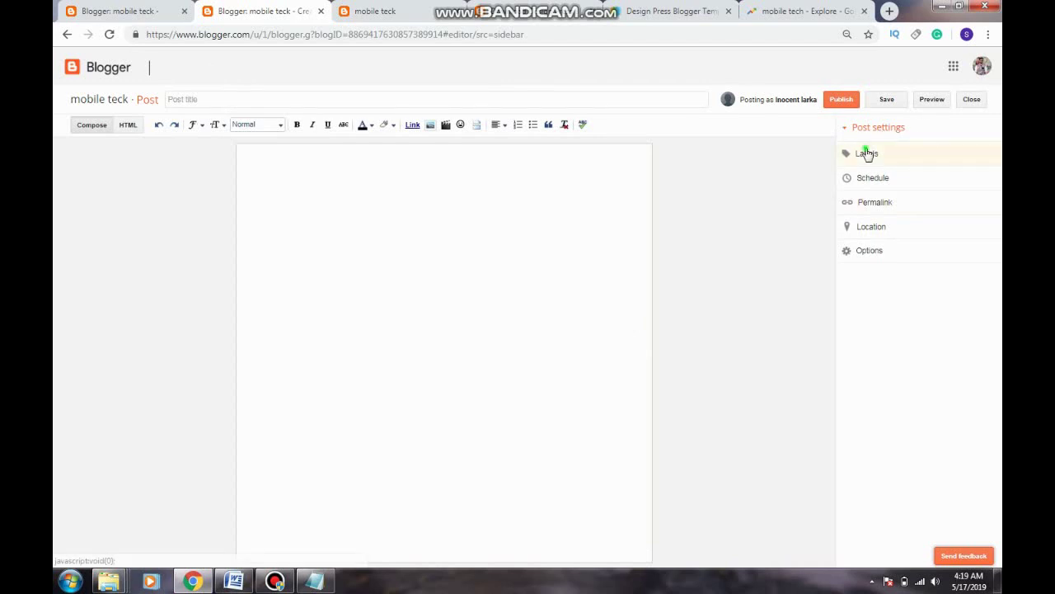
pyautogui.click(866, 155)
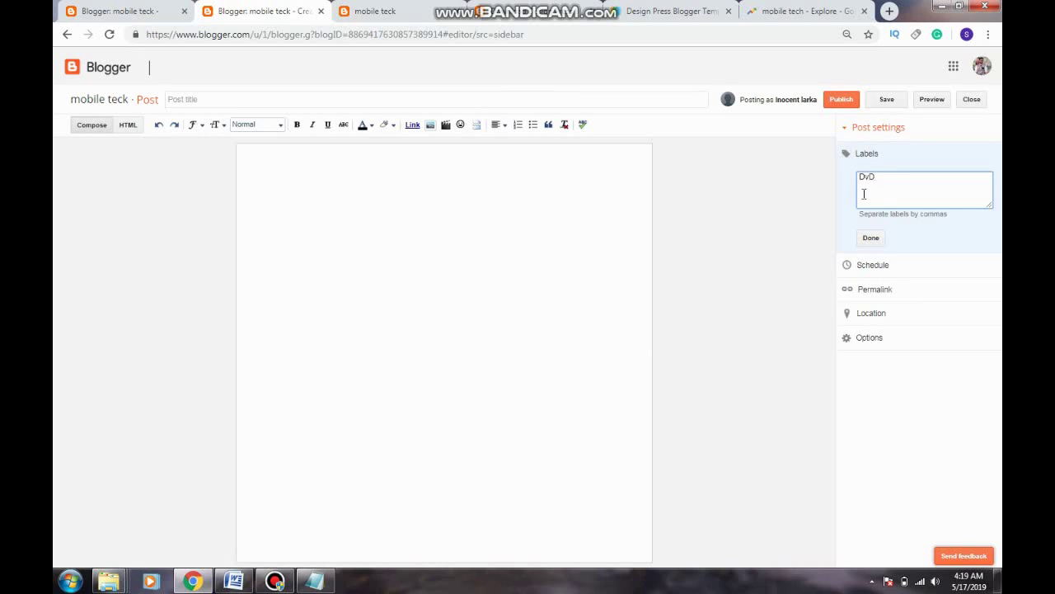
pyautogui.click(872, 237)
pyautogui.click(841, 98)
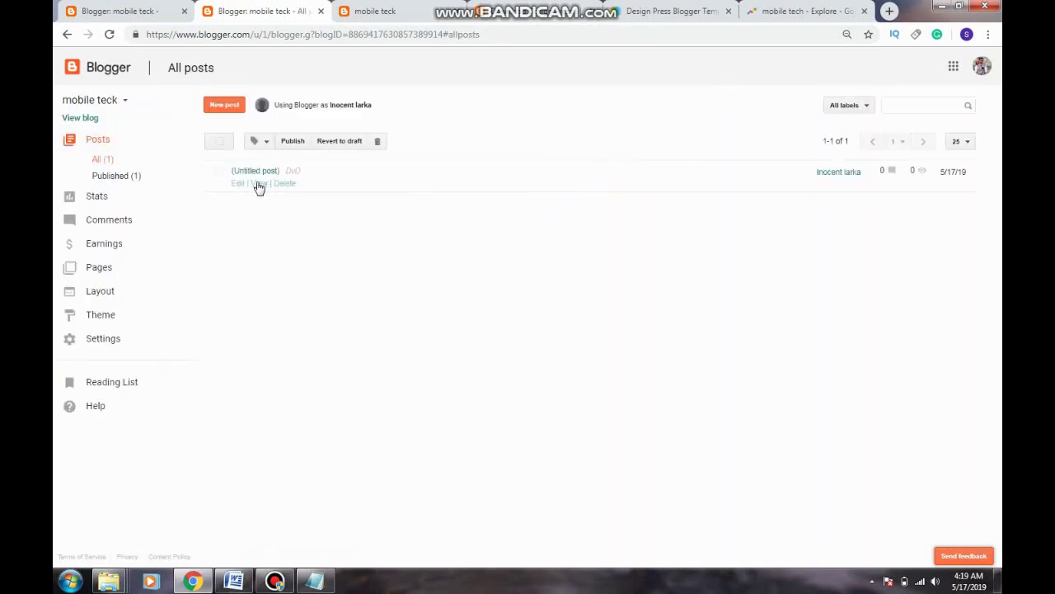
pyautogui.click(255, 185)
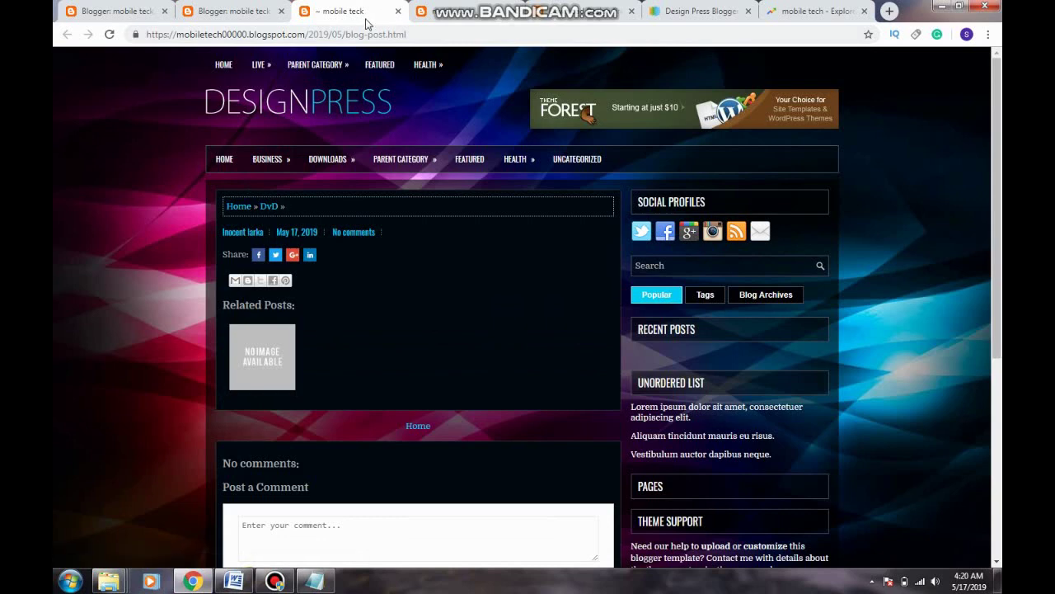
pyautogui.click(363, 34)
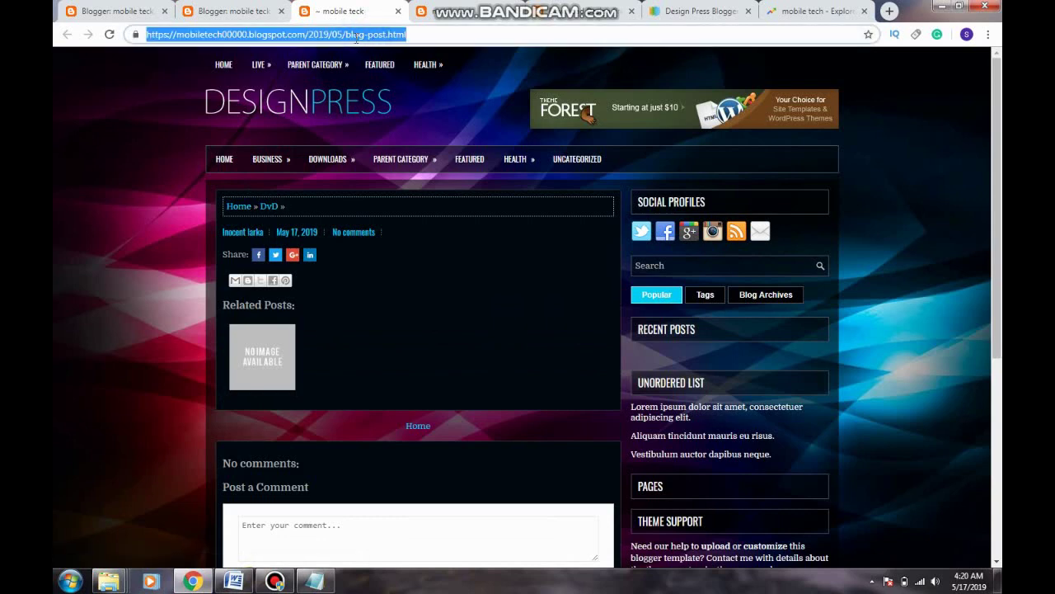
pyautogui.write('about:blank')
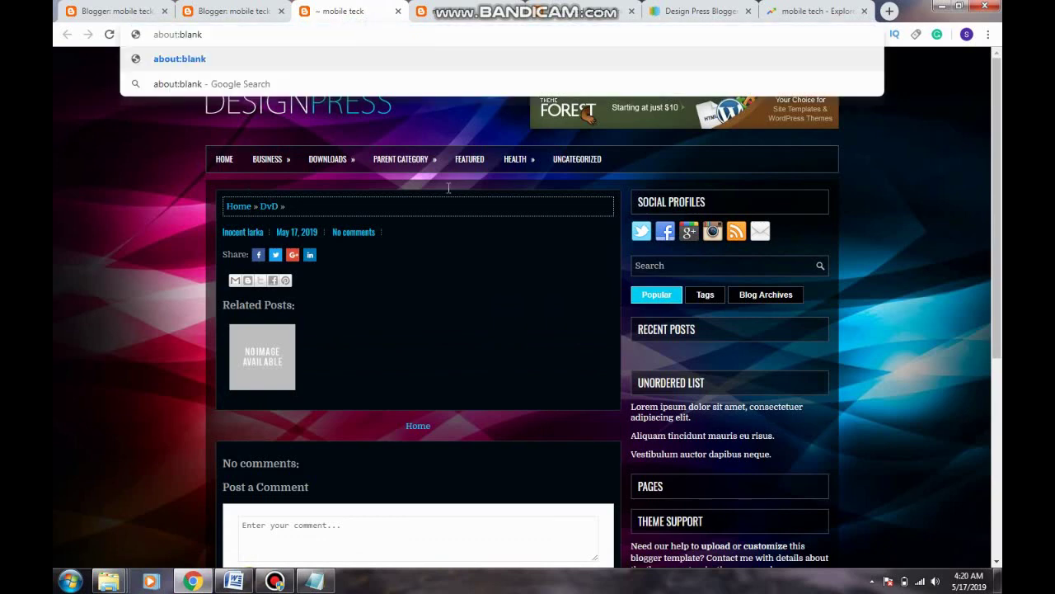
pyautogui.click(144, 199)
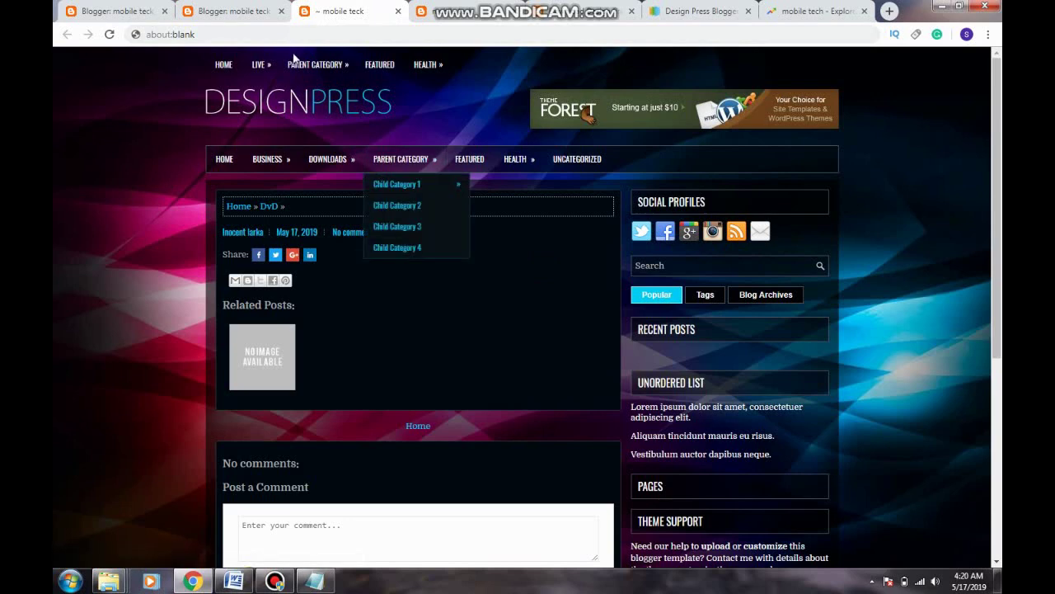
pyautogui.click(288, 34)
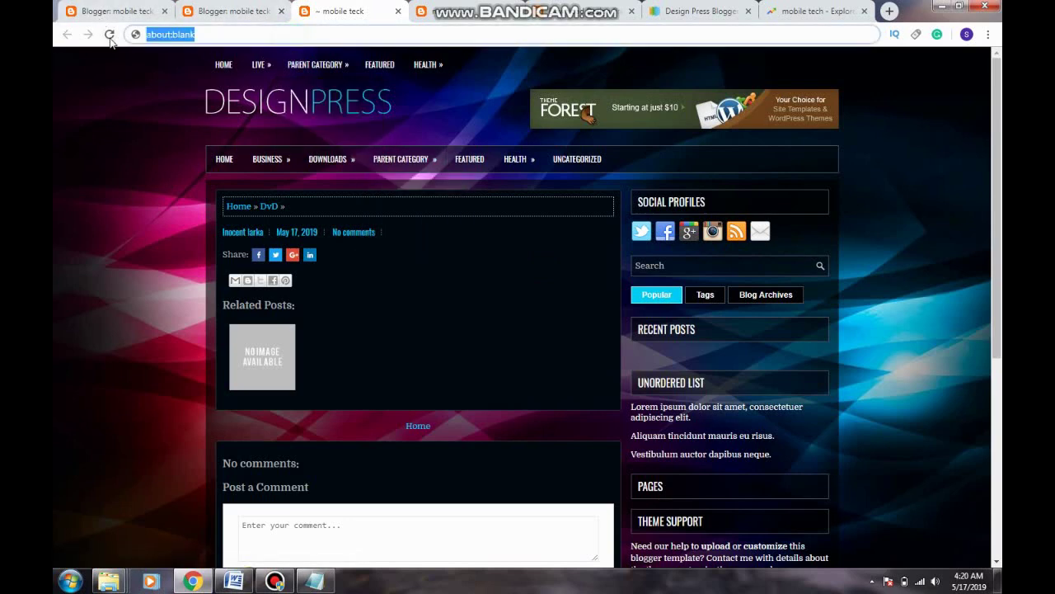
pyautogui.click(108, 33)
# Step: Copy the full web address of the published DvD post
pyautogui.click(275, 34)
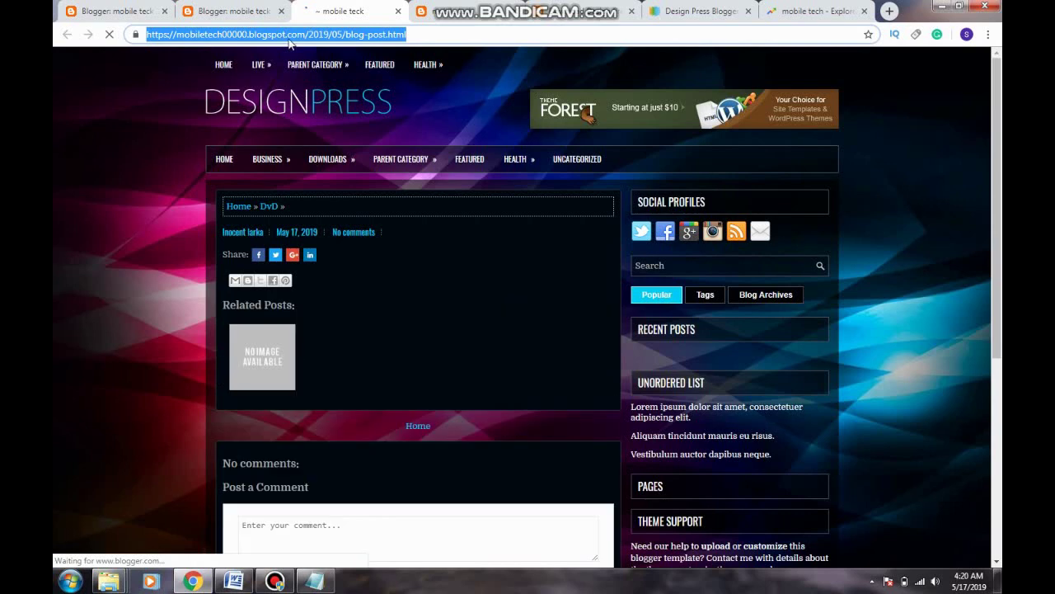
pyautogui.rightClick(289, 39)
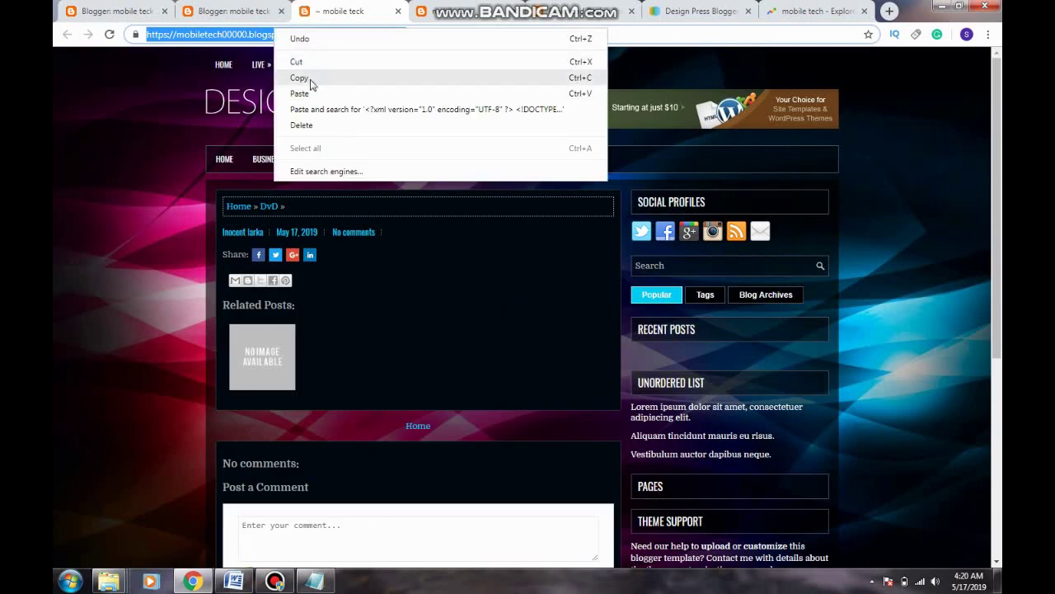
pyautogui.click(305, 77)
pyautogui.click(147, 6)
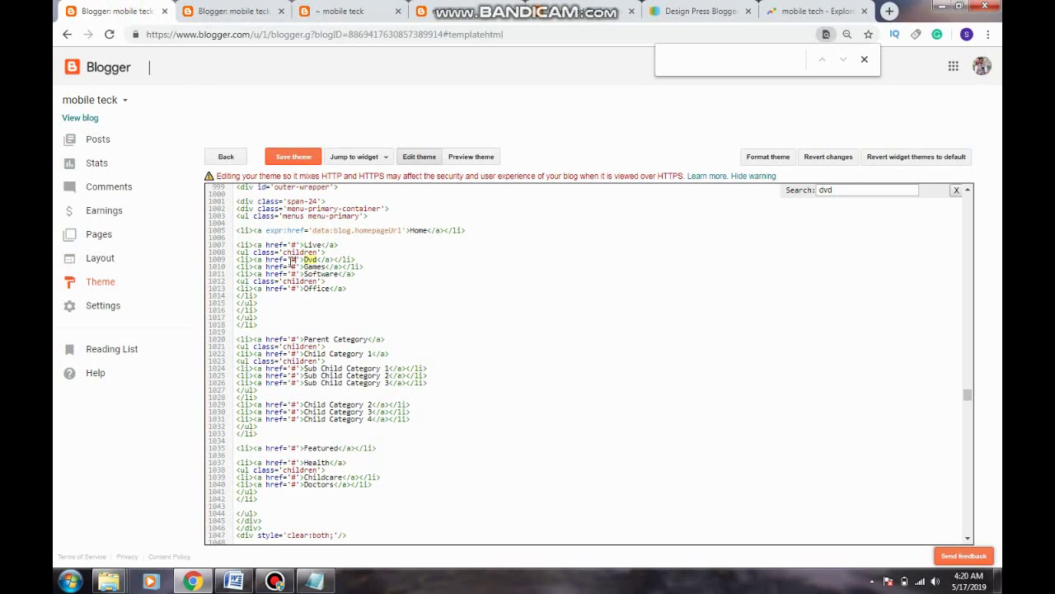
pyautogui.moveTo(292, 258); pyautogui.dragTo(298, 259)
pyautogui.press('BackSpace')
pyautogui.hotkey('ctrl', 'v')
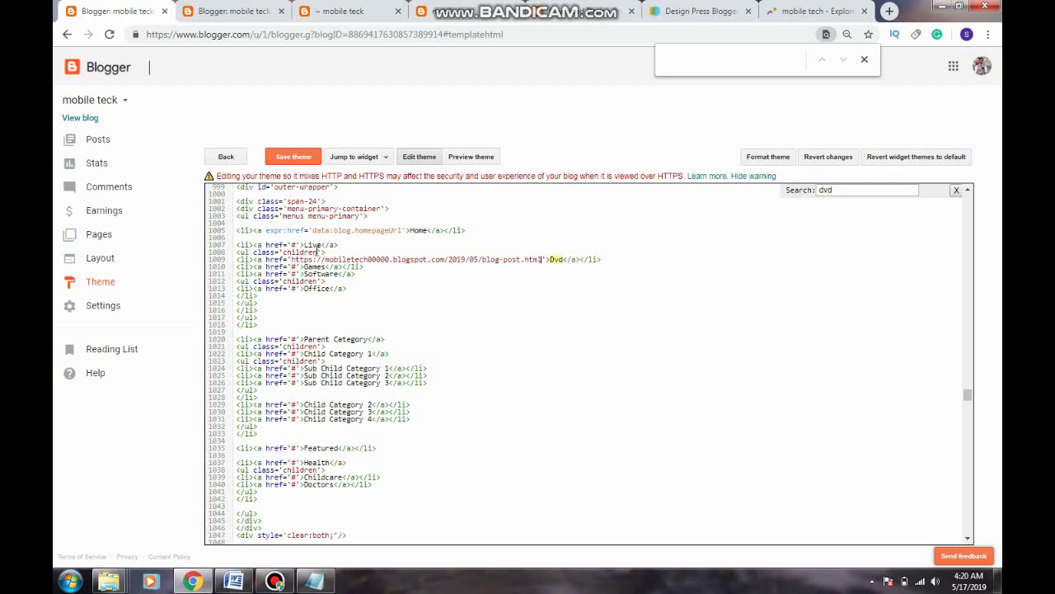
pyautogui.click(290, 157)
pyautogui.click(290, 156)
pyautogui.click(291, 157)
# Step: Open the updated live blog and test the "Dvd" link in the top menu's Live dropdown
pyautogui.click(258, 17)
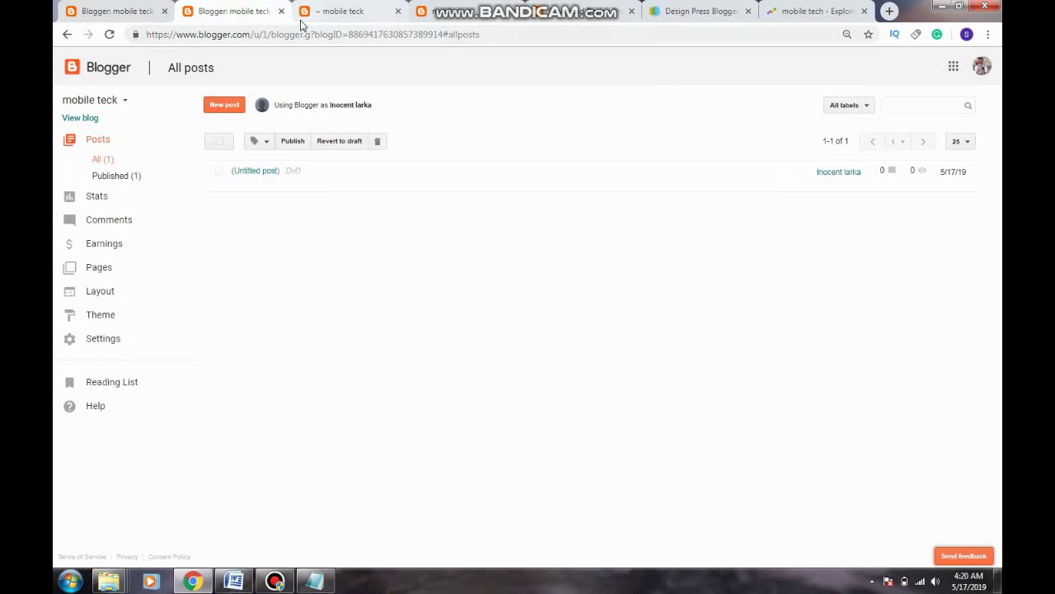
pyautogui.click(82, 118)
pyautogui.click(442, 10)
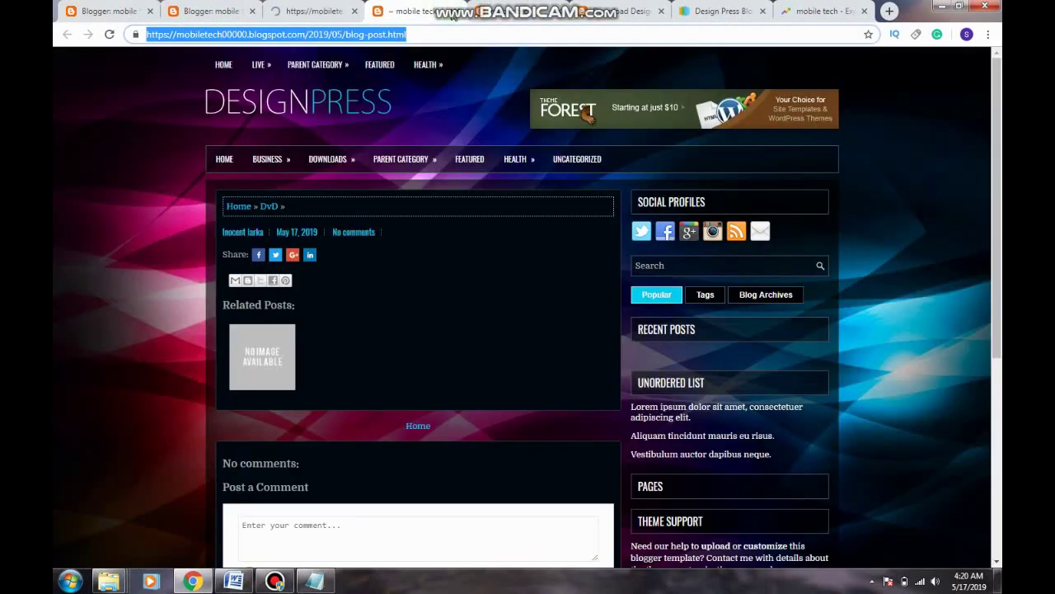
pyautogui.click(458, 10)
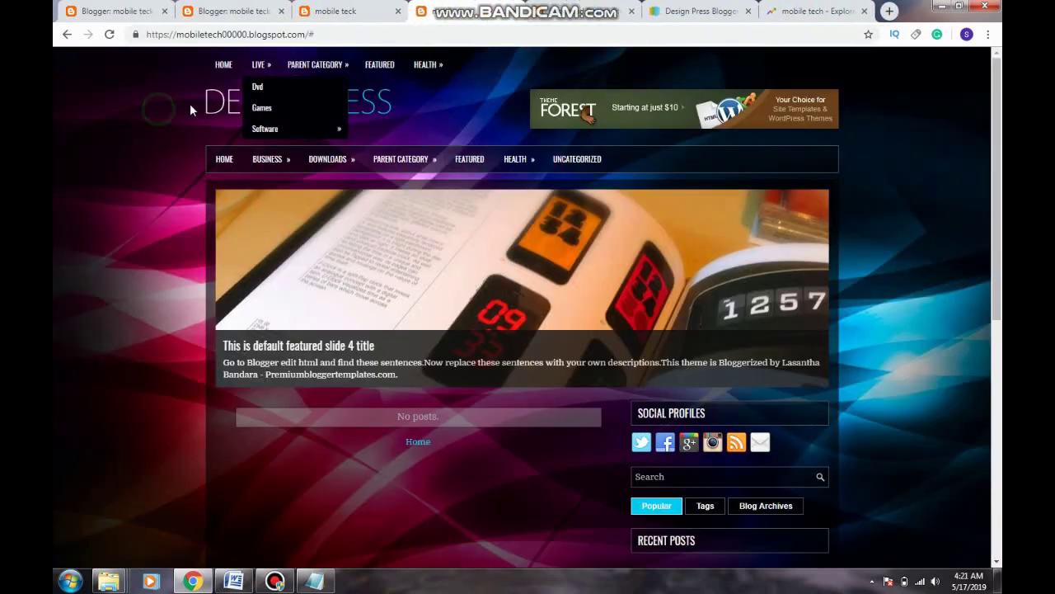
pyautogui.moveTo(266, 68)
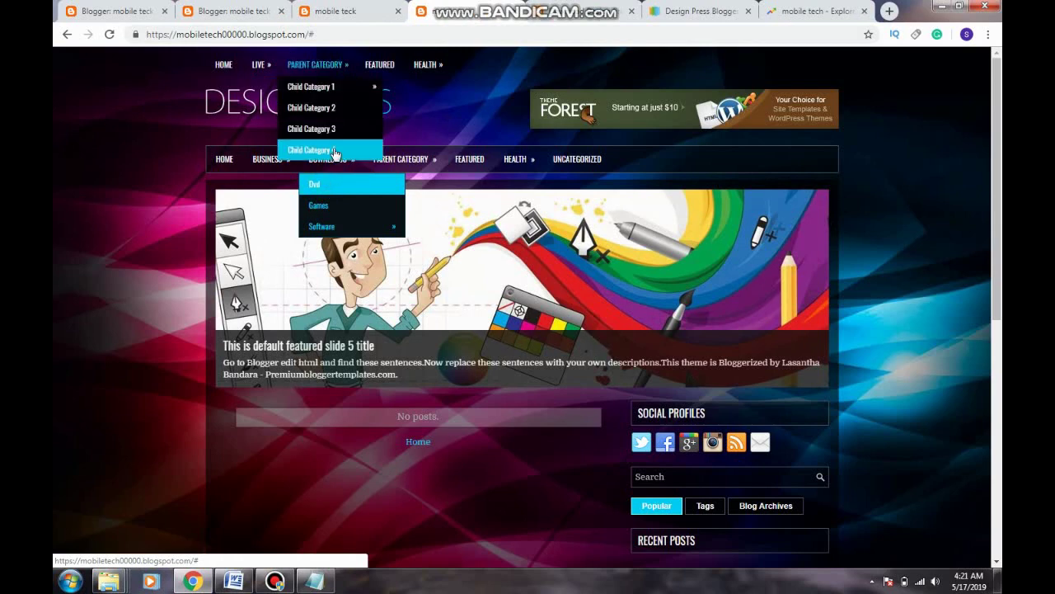
pyautogui.click(318, 10)
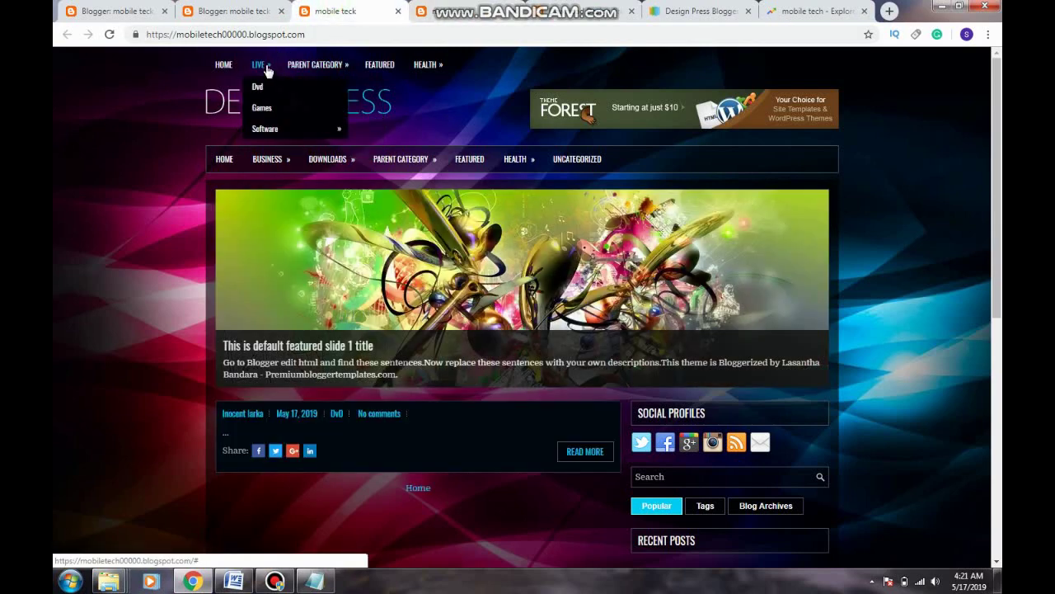
pyautogui.click(275, 89)
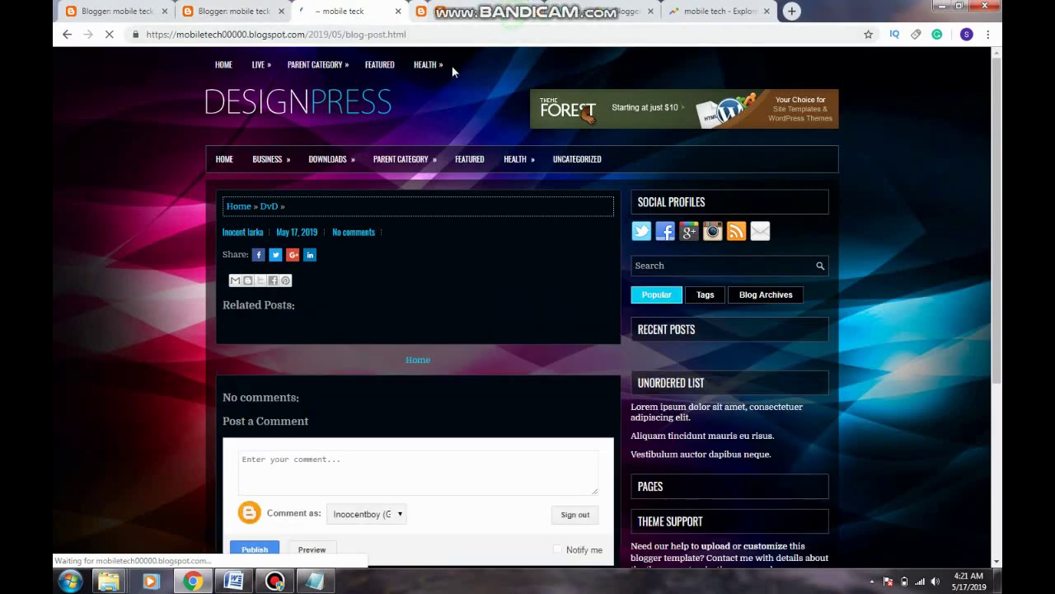
pyautogui.moveTo(261, 69)
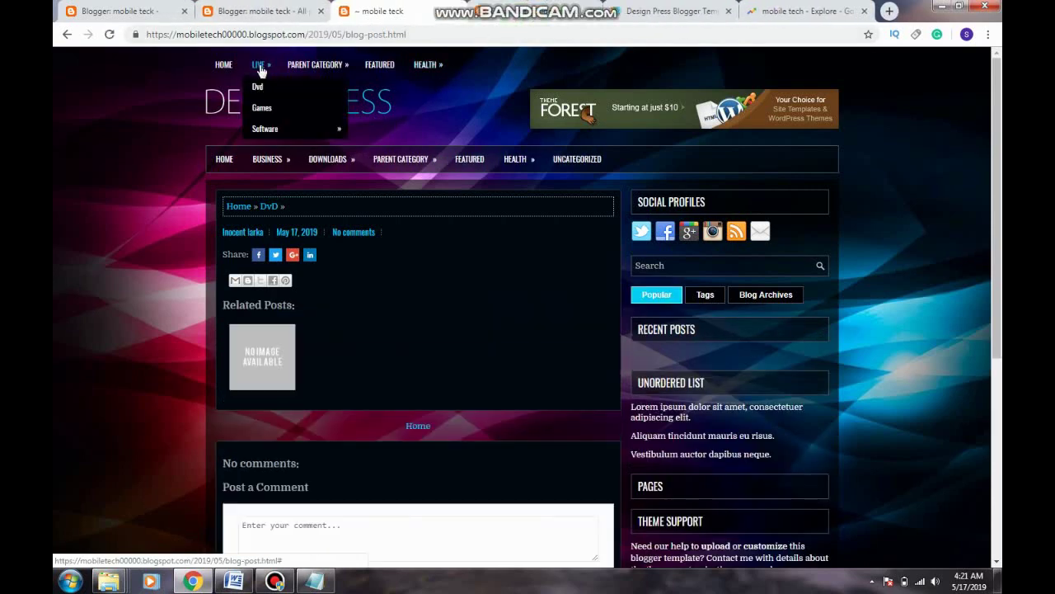
pyautogui.click(269, 88)
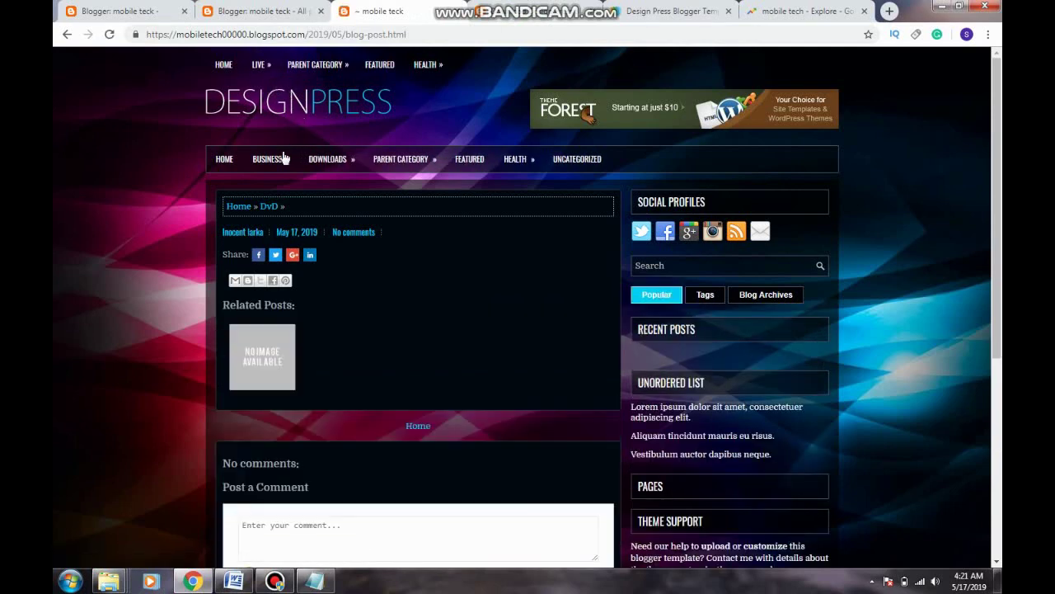
# Step: Check the secondary menu's Business and Downloads dropdowns on the live blog and test the Downloads "Dvd" link
pyautogui.moveTo(287, 169)
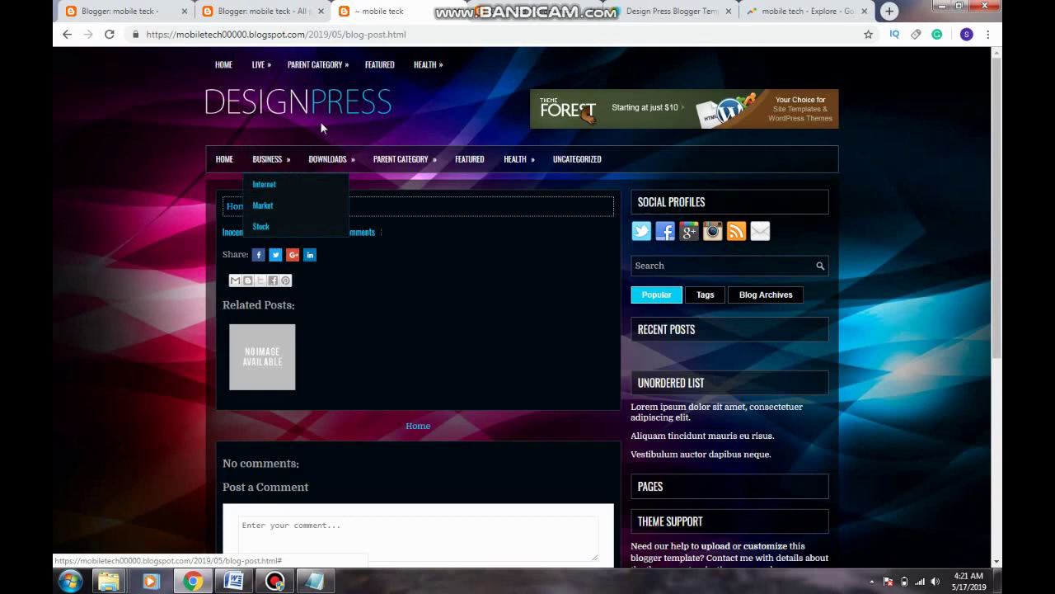
pyautogui.moveTo(336, 163)
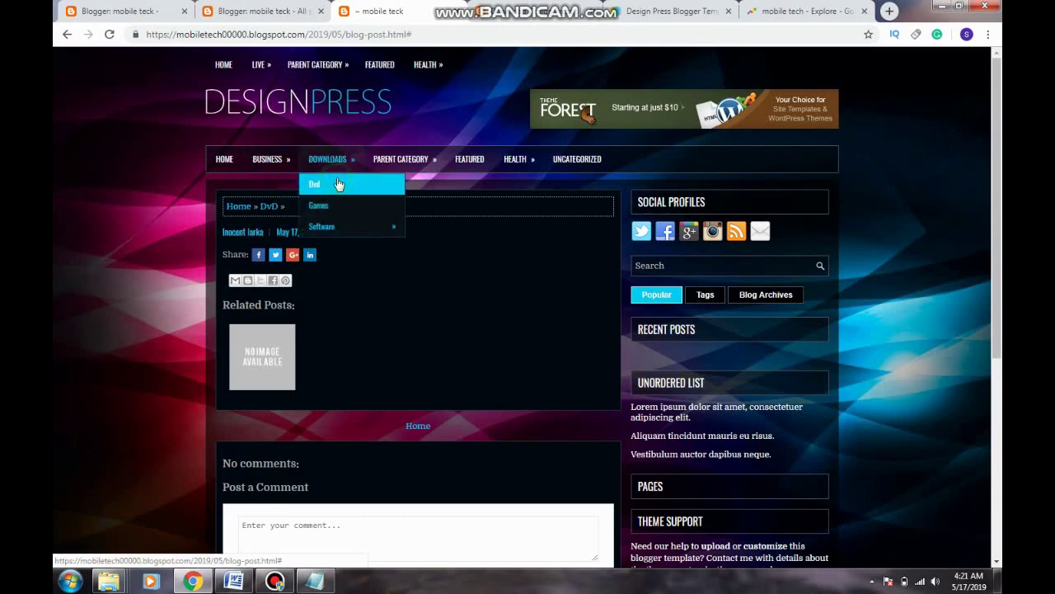
pyautogui.click(343, 181)
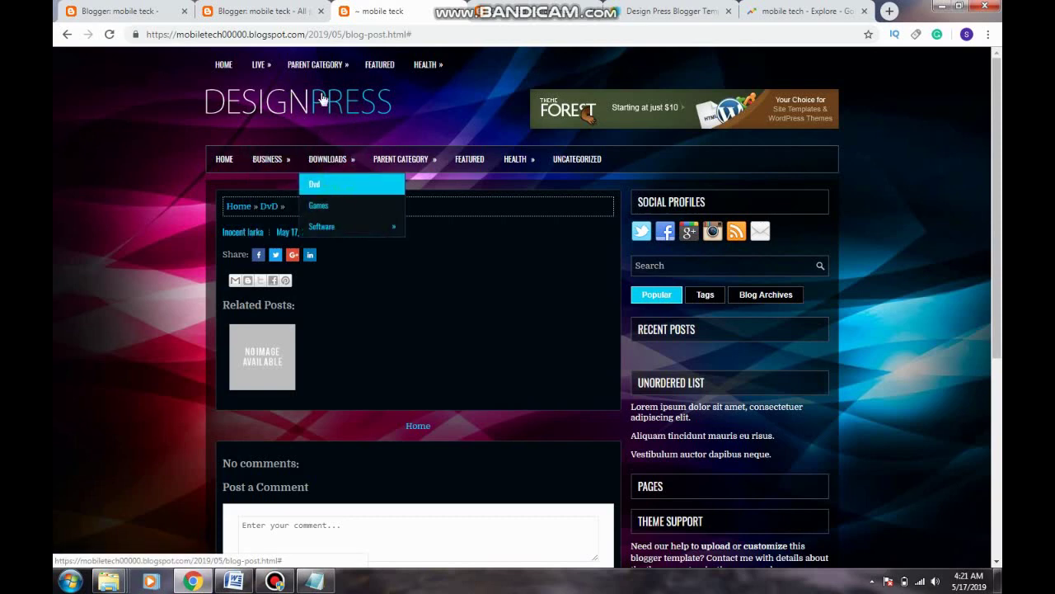
pyautogui.click(169, 11)
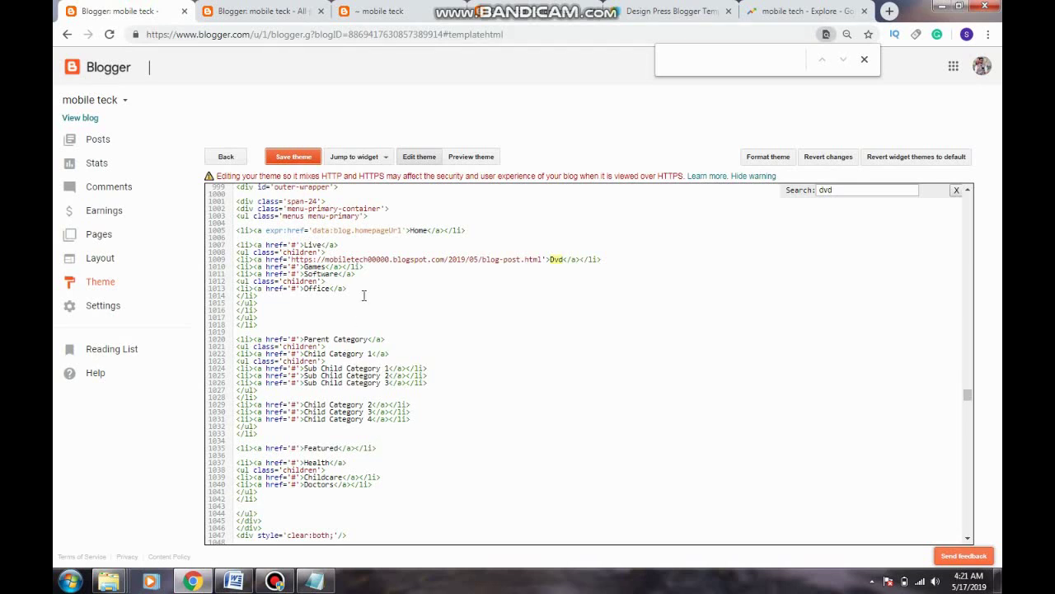
pyautogui.click(906, 188)
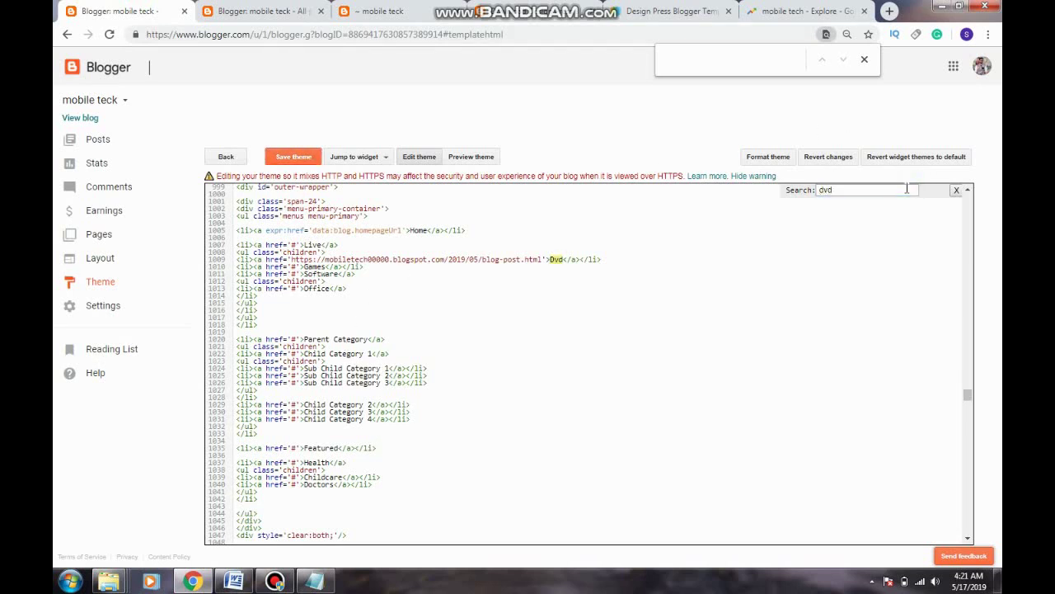
pyautogui.press('Return')
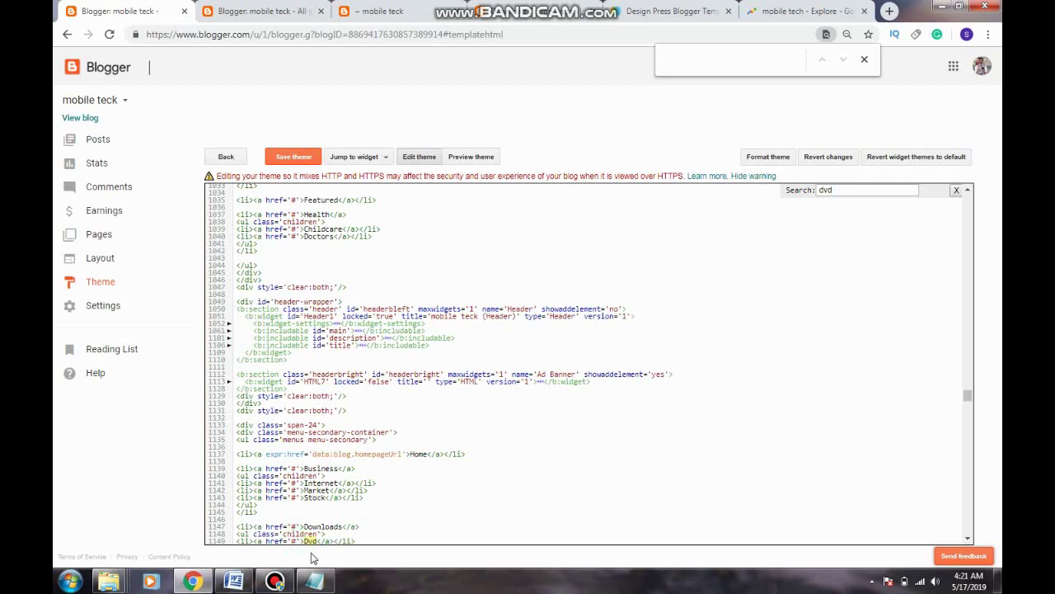
pyautogui.press('BackSpace')
pyautogui.write('https://mobiletech00000.blogspot.com/2019/05/blog-post.html')
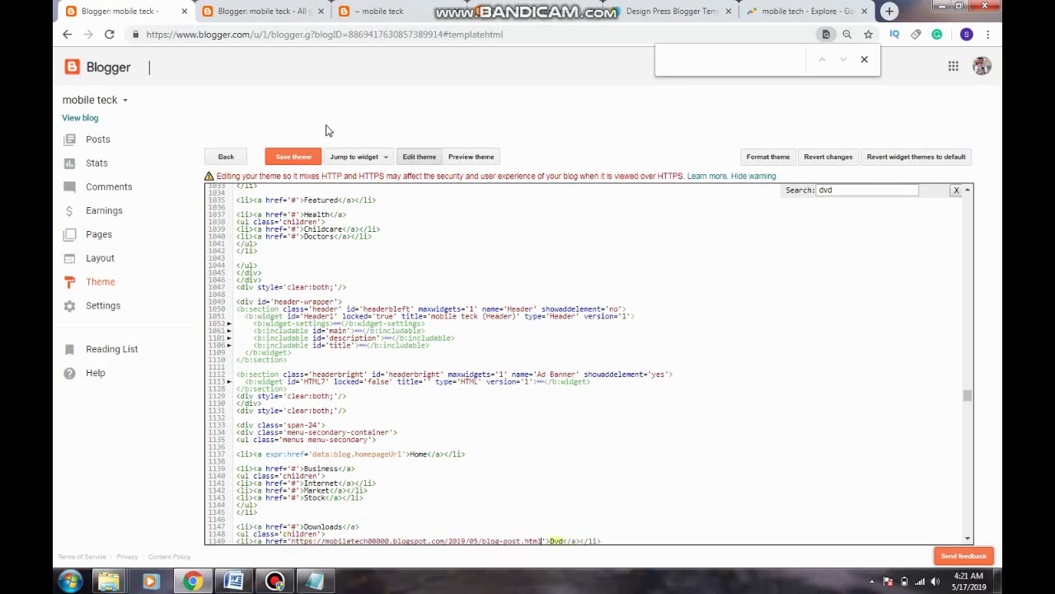
pyautogui.click(289, 163)
pyautogui.click(287, 158)
pyautogui.click(304, 159)
# Step: Open the live blog again and test the "Dvd" link in the secondary menu's Downloads dropdown
pyautogui.click(219, 10)
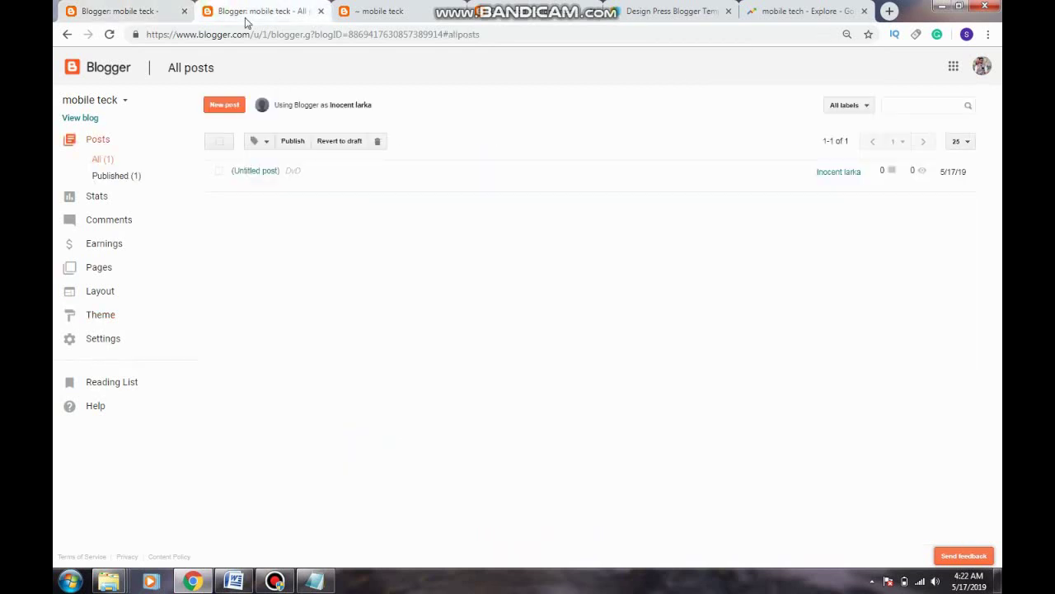
pyautogui.click(97, 117)
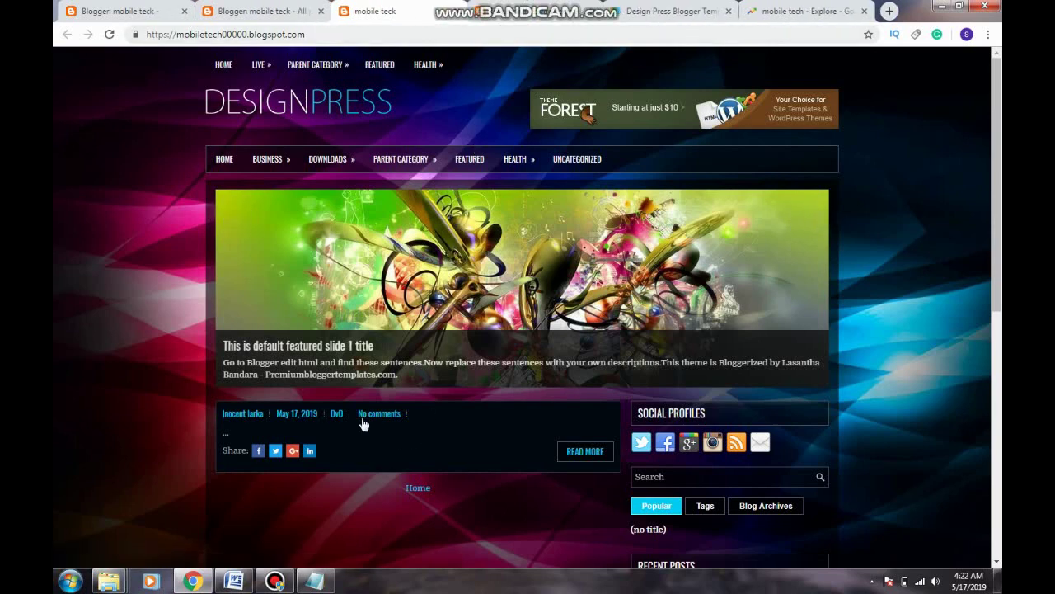
pyautogui.moveTo(267, 159)
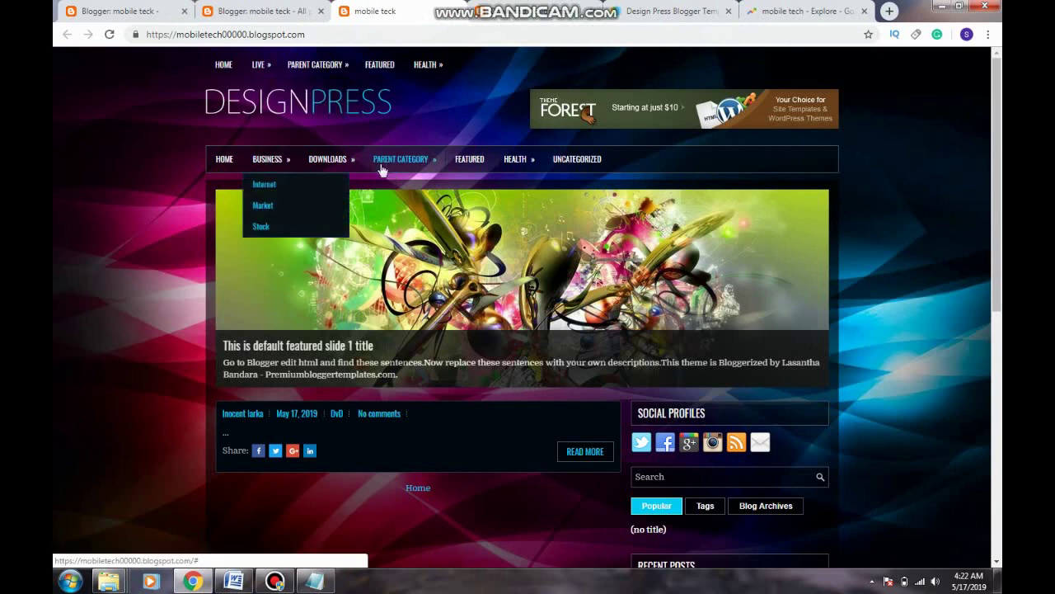
pyautogui.moveTo(327, 161)
pyautogui.click(343, 185)
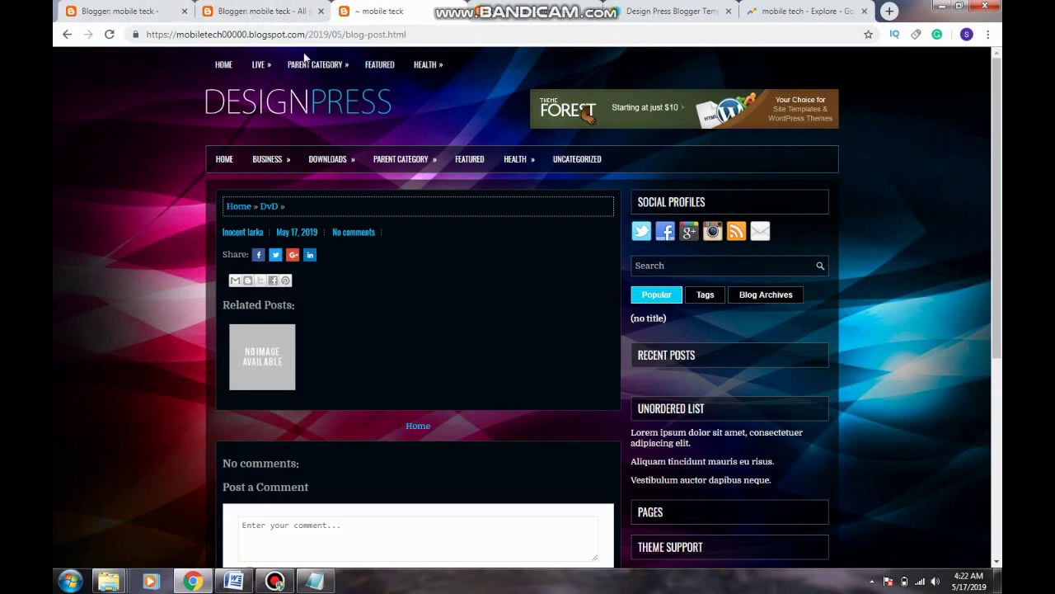
pyautogui.moveTo(319, 73)
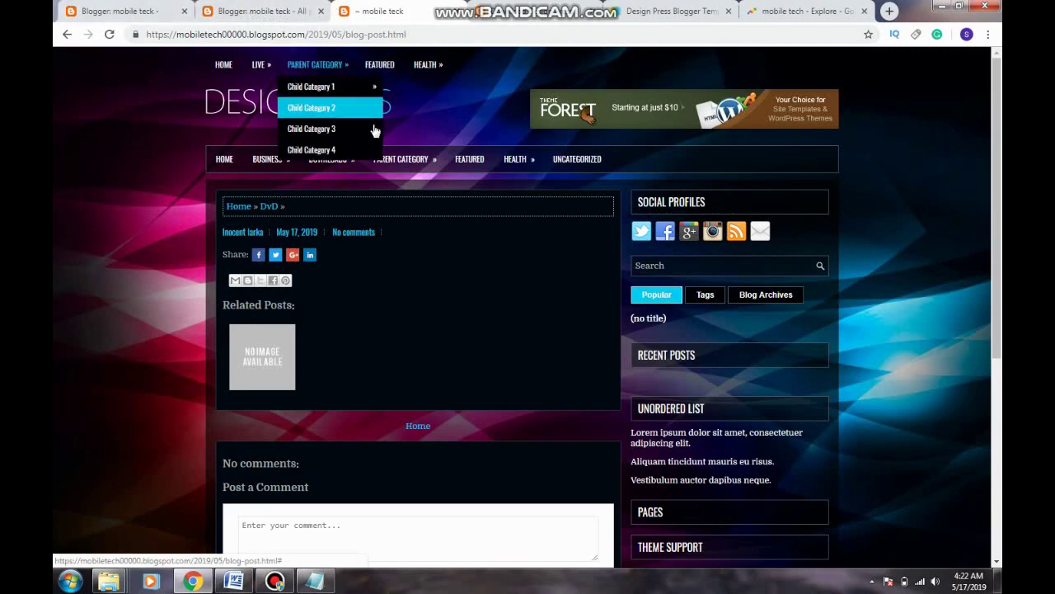
# Step: Check the secondary menu's dropdowns on the live blog and test the Facebook icon under Social Profiles, closing the page it opens
pyautogui.moveTo(388, 165)
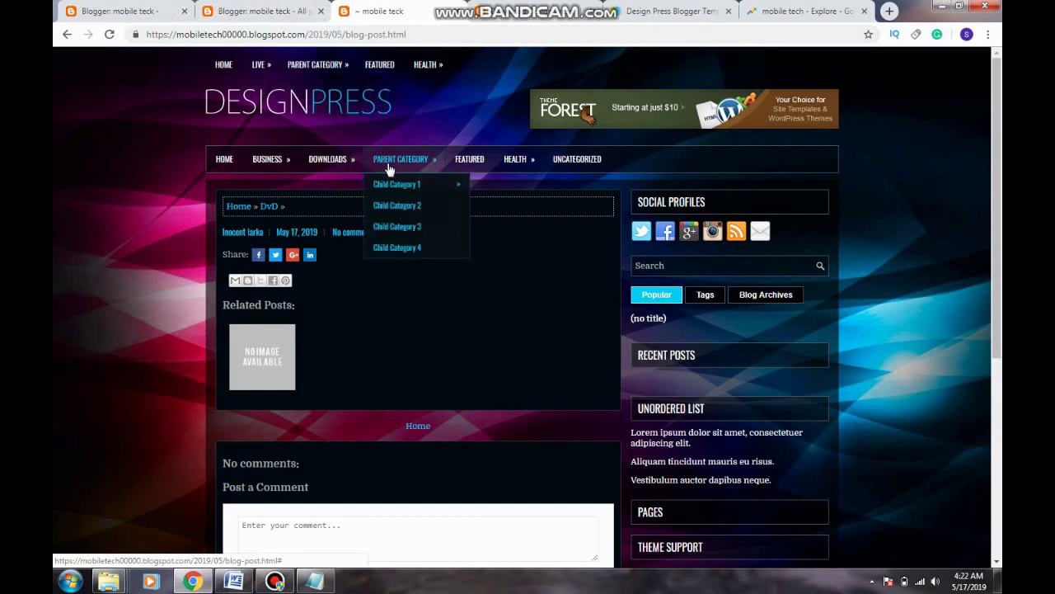
pyautogui.click(260, 11)
pyautogui.click(121, 11)
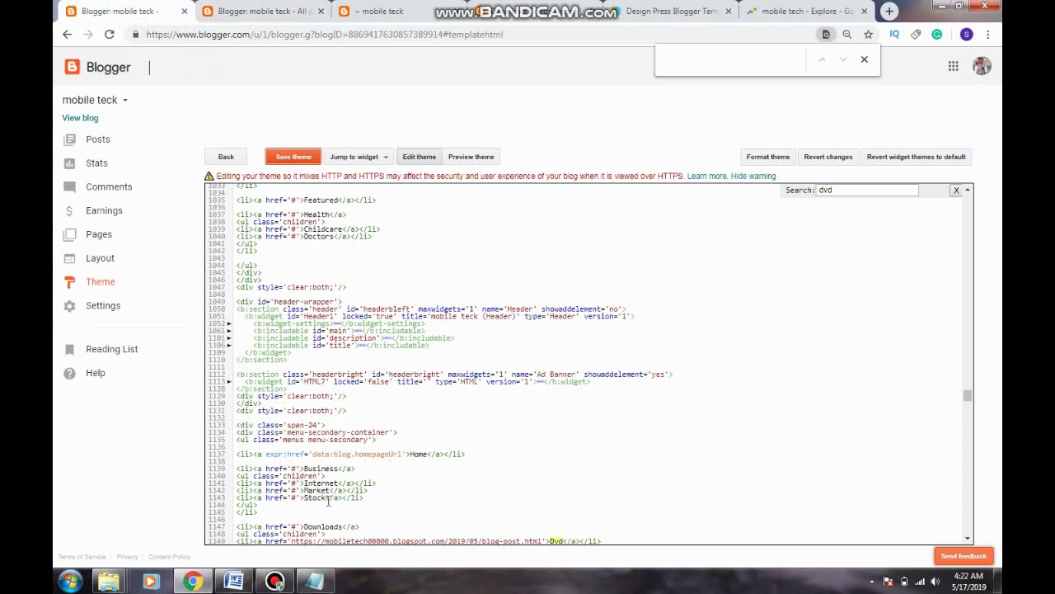
pyautogui.click(287, 8)
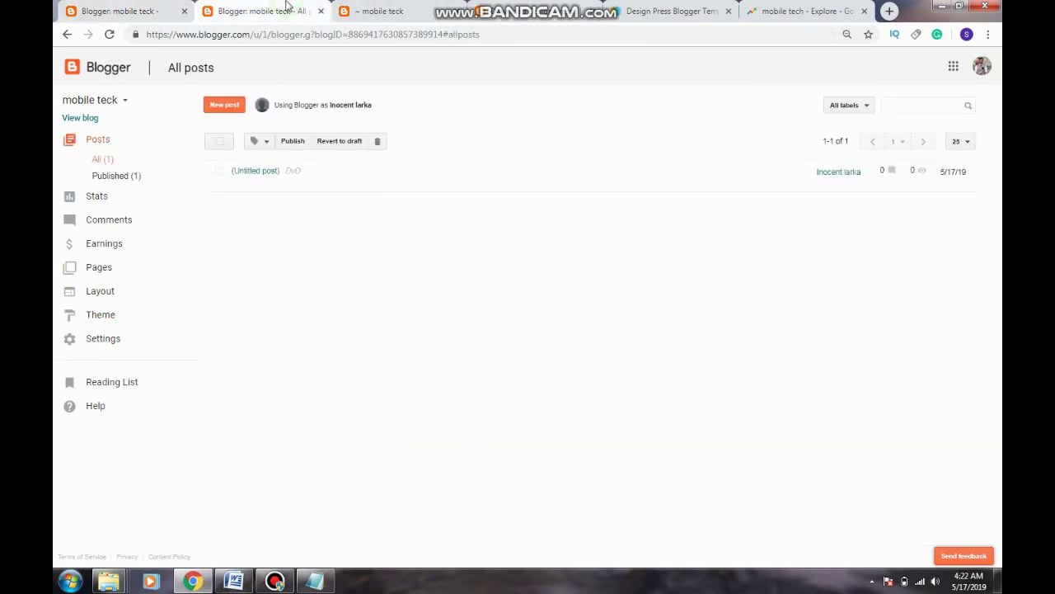
pyautogui.click(412, 10)
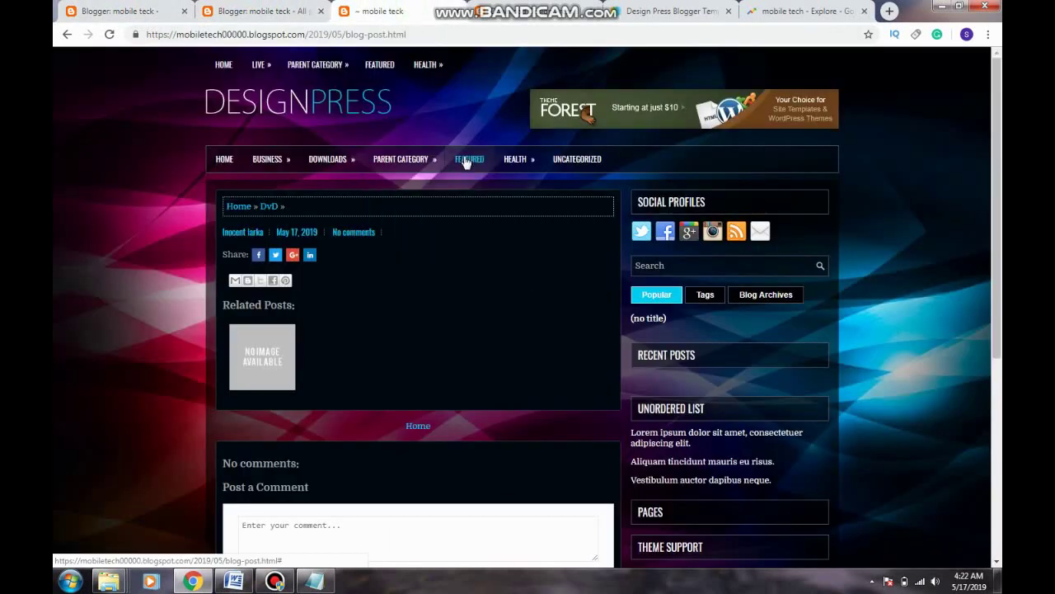
pyautogui.moveTo(528, 168)
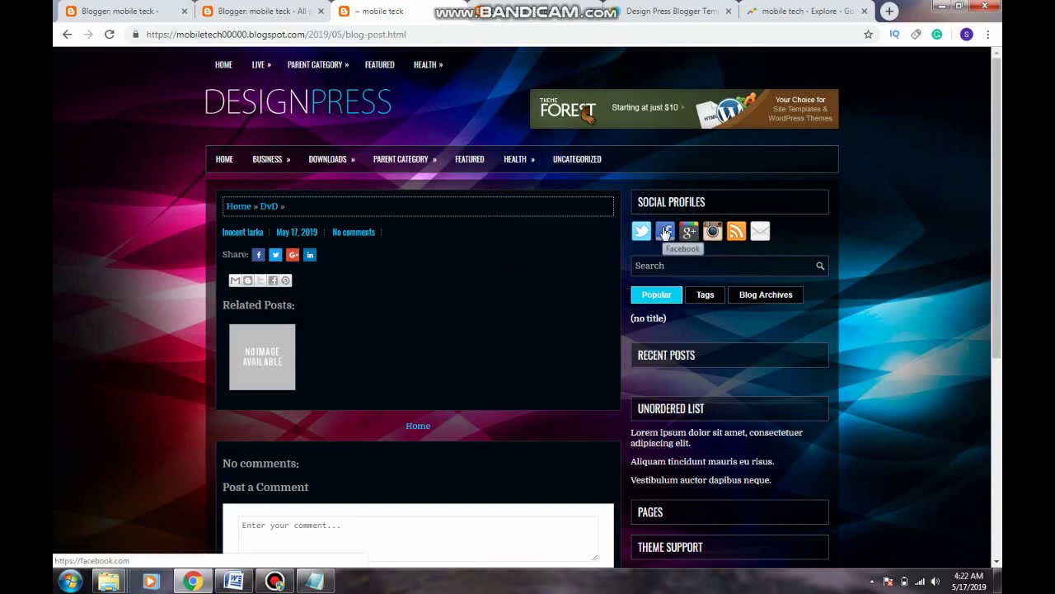
pyautogui.click(664, 232)
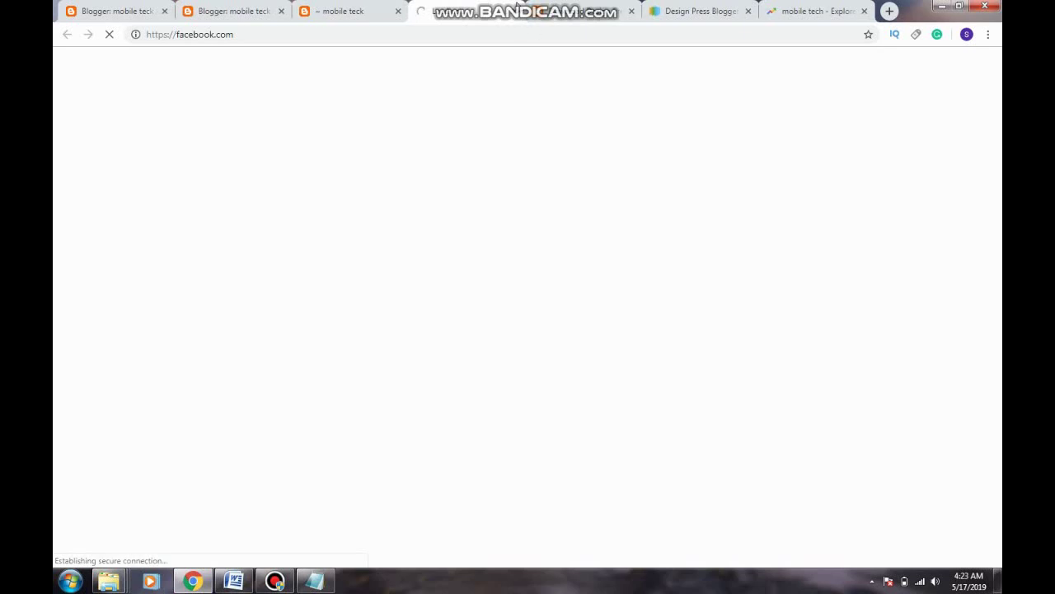
pyautogui.click(631, 10)
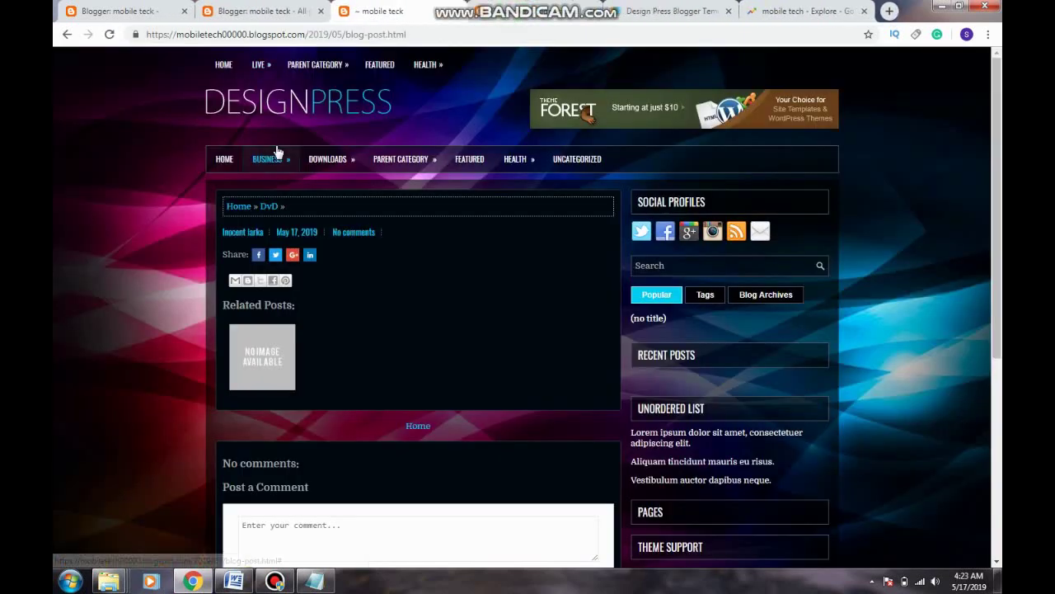
pyautogui.click(275, 581)
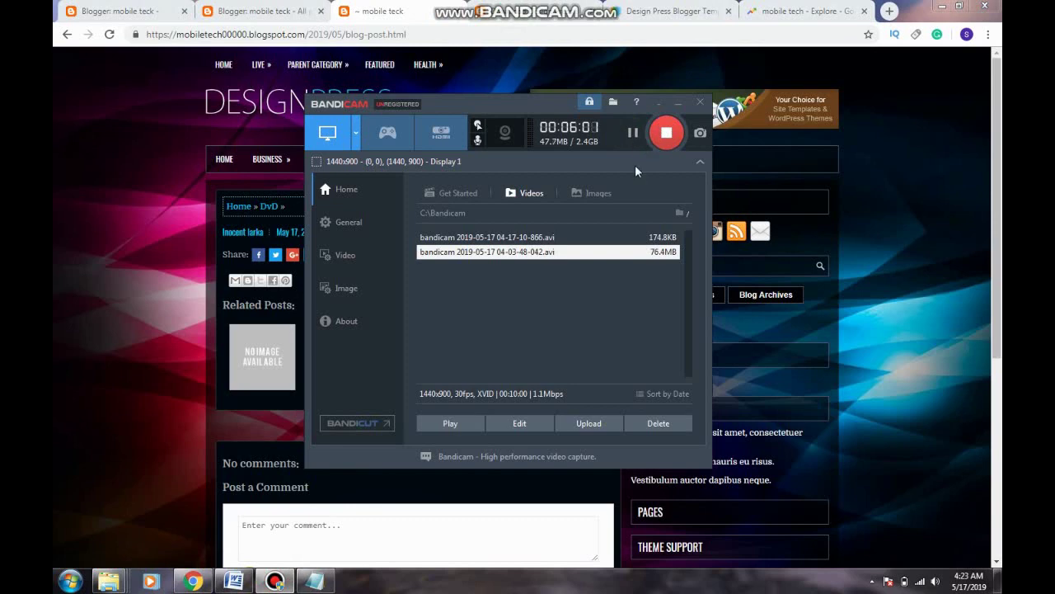
pyautogui.click(659, 101)
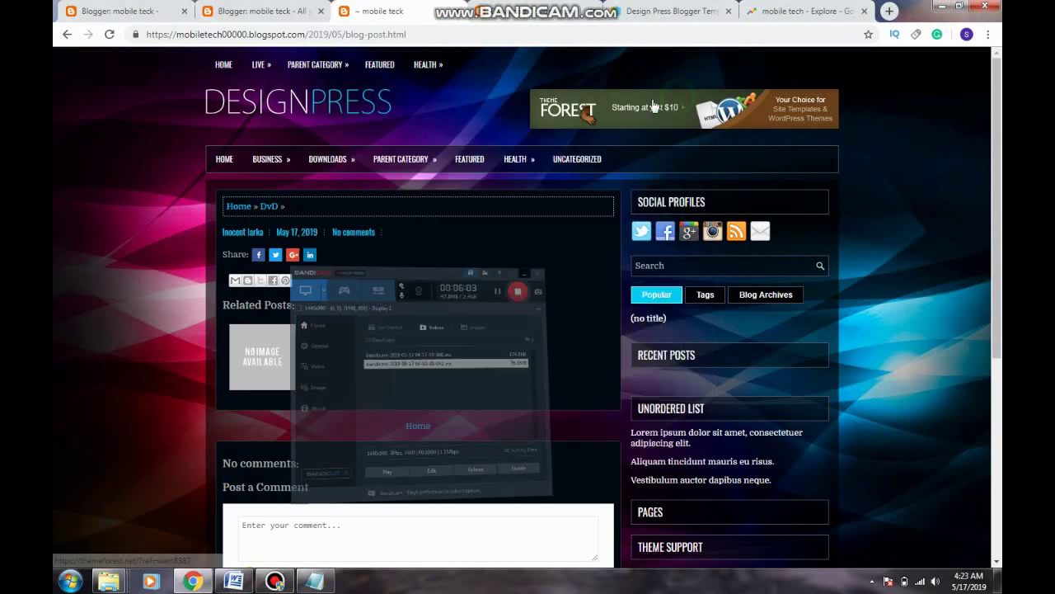
# Step: Search the theme code for "FACEBOOK" and step through the matches to the sidebar's social profile links
pyautogui.click(94, 8)
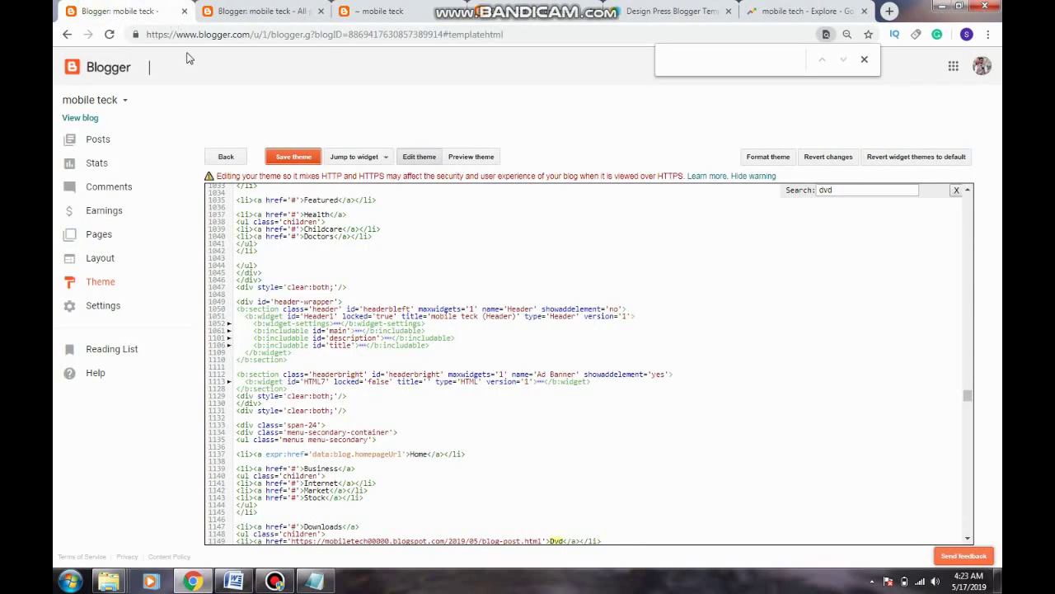
pyautogui.click(865, 189)
pyautogui.press('BackSpace')
pyautogui.press('BackSpace')
pyautogui.press('BackSpace')
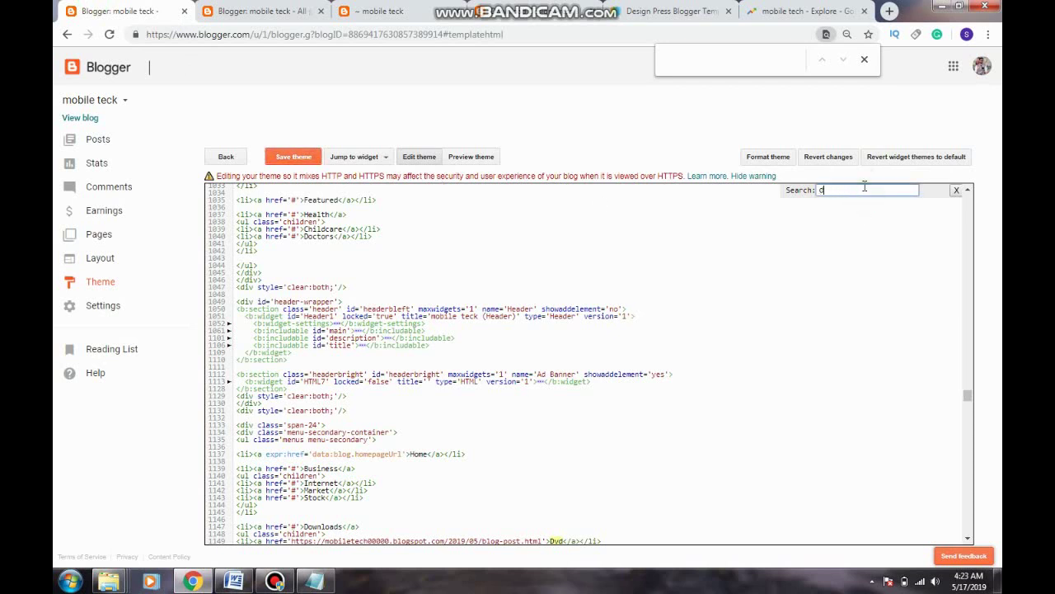
pyautogui.write('FACEBOOK')
pyautogui.press('Return')
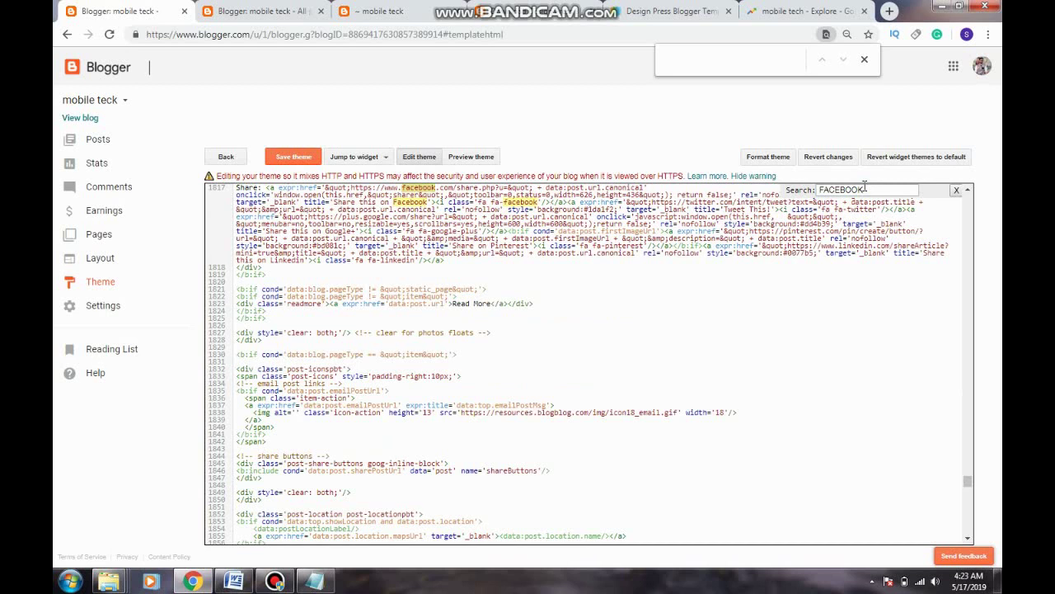
pyautogui.press('Return')
pyautogui.press('Return')
pyautogui.press('Return')
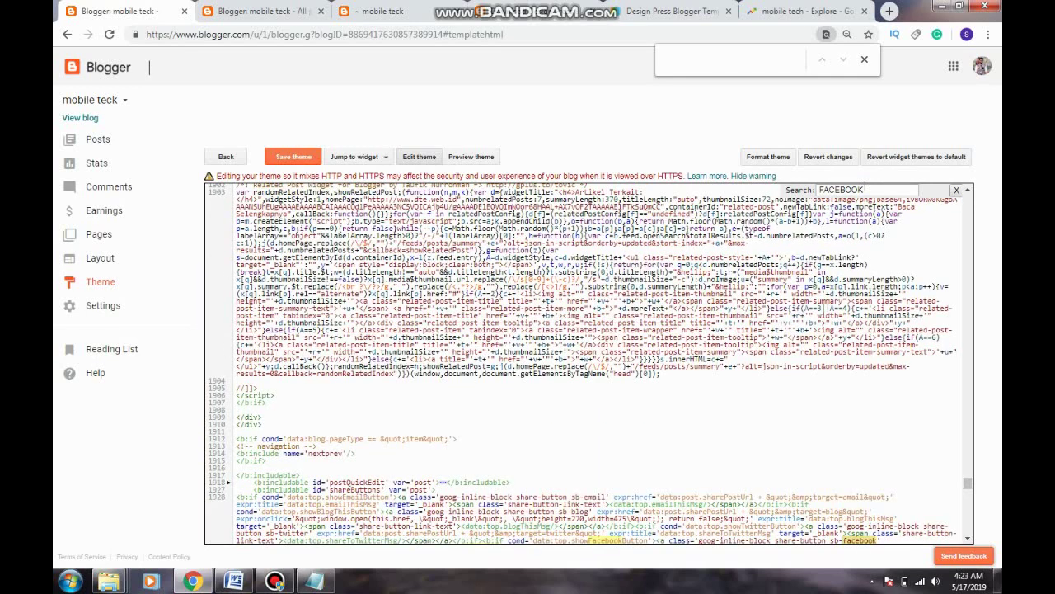
pyautogui.press('Return')
pyautogui.press('Return')
pyautogui.press('Return')
pyautogui.press('Return')
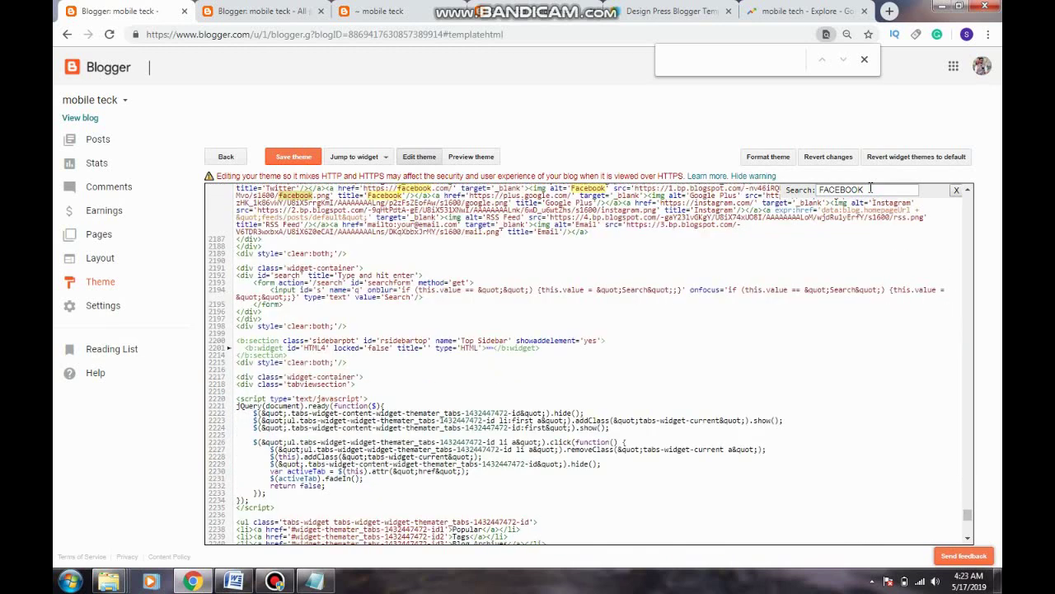
# Step: Cycle through the "FACEBOOK" matches again to the social profile links and point out the facebook.com and instagram.com addresses
pyautogui.press('Return')
pyautogui.press('Return')
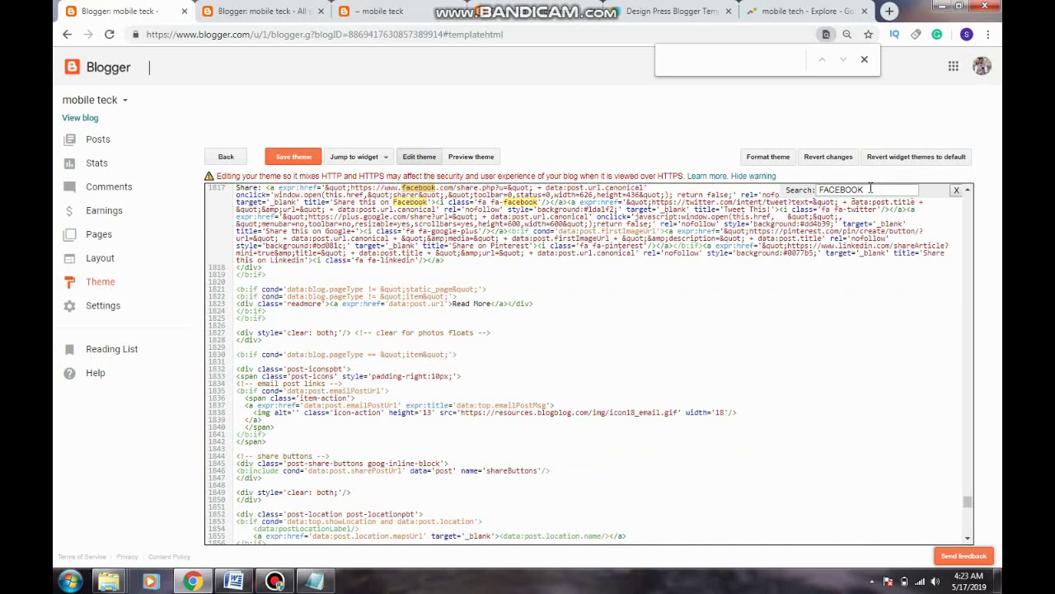
pyautogui.press('Return')
pyautogui.press('Return')
pyautogui.press('Return')
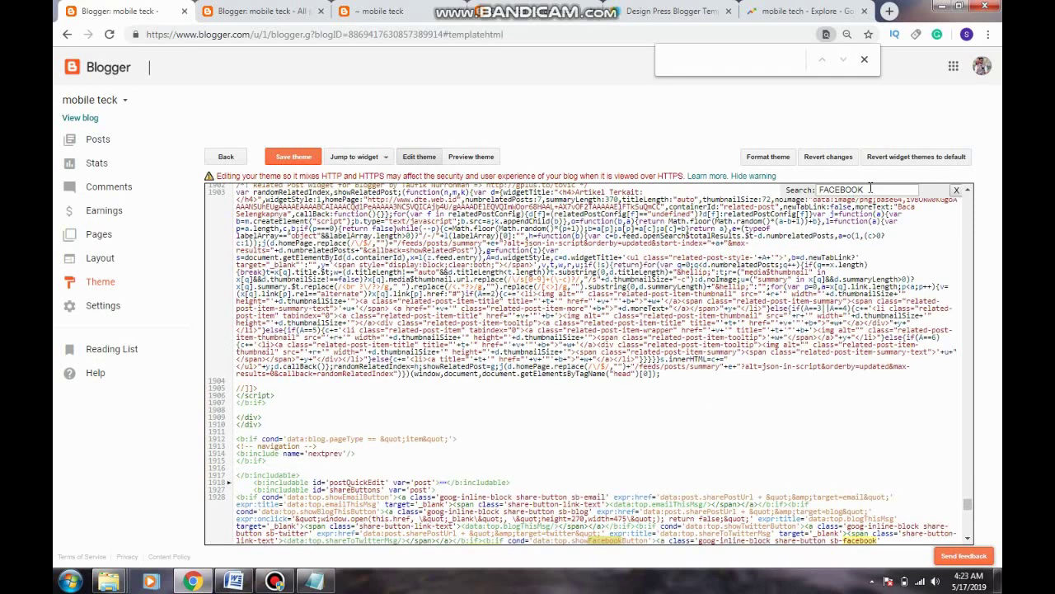
pyautogui.press('Return')
pyautogui.press('Return')
pyautogui.press('Return')
pyautogui.press('Return')
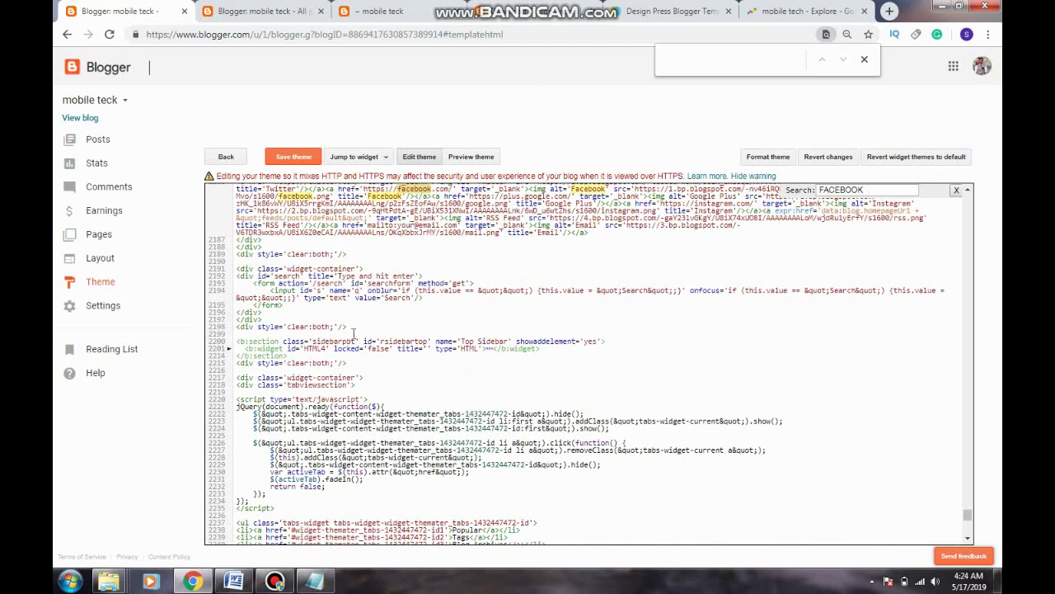
pyautogui.click(452, 190)
pyautogui.moveTo(452, 189); pyautogui.dragTo(364, 189)
pyautogui.click(732, 203)
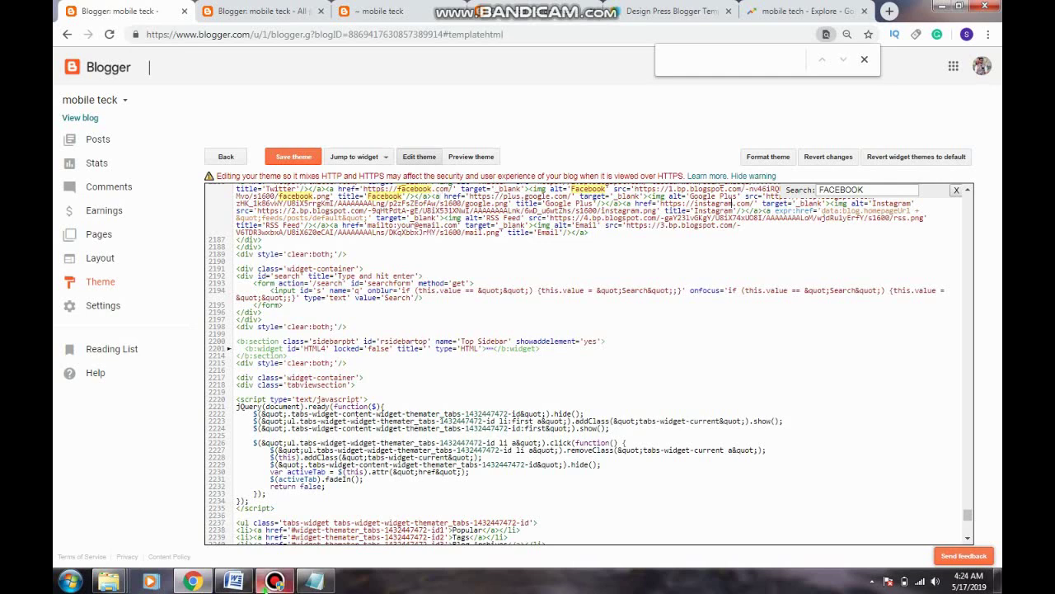
pyautogui.click(275, 581)
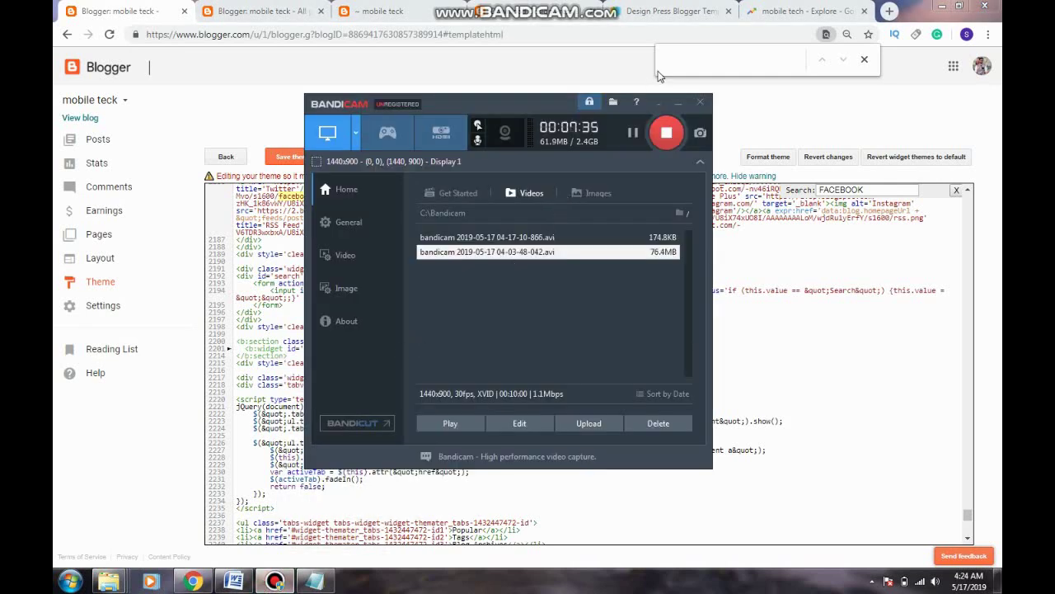
pyautogui.click(676, 103)
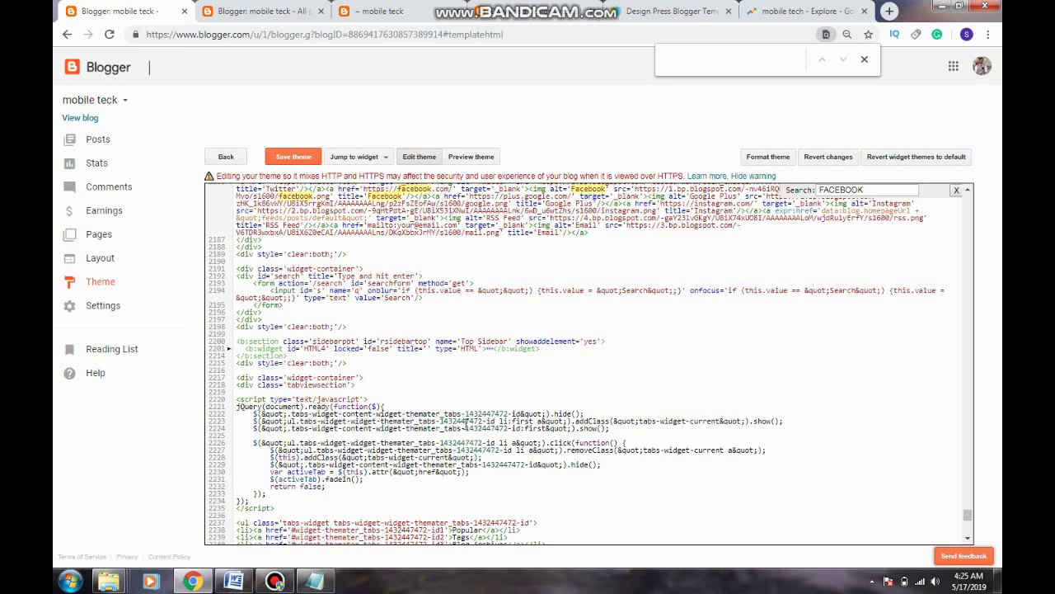
pyautogui.scroll(-3, 460, 427)
pyautogui.scroll(2, 460, 427)
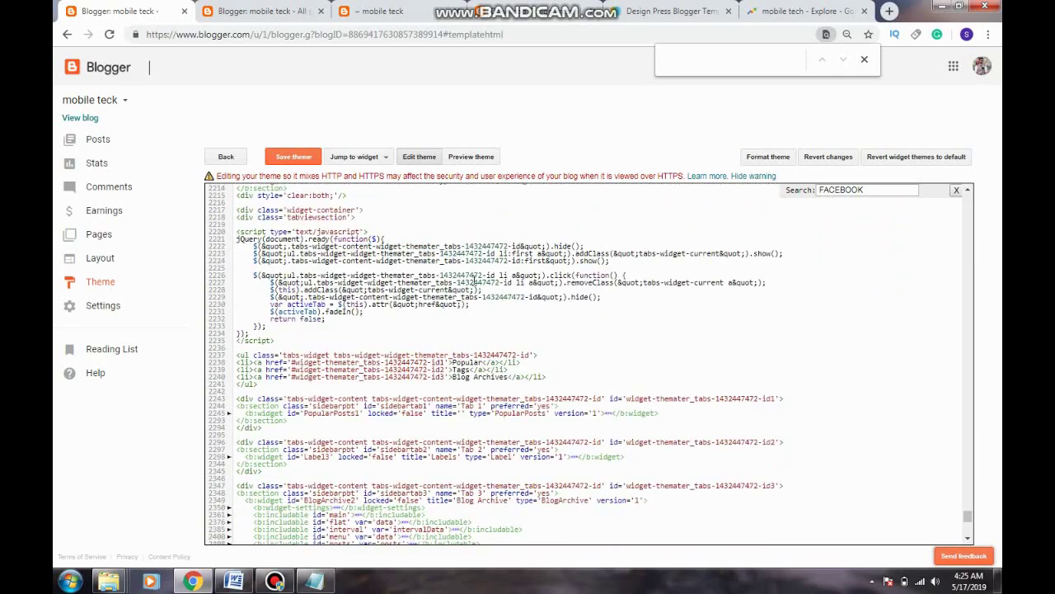
pyautogui.scroll(-3, 475, 282)
pyautogui.scroll(3, 475, 282)
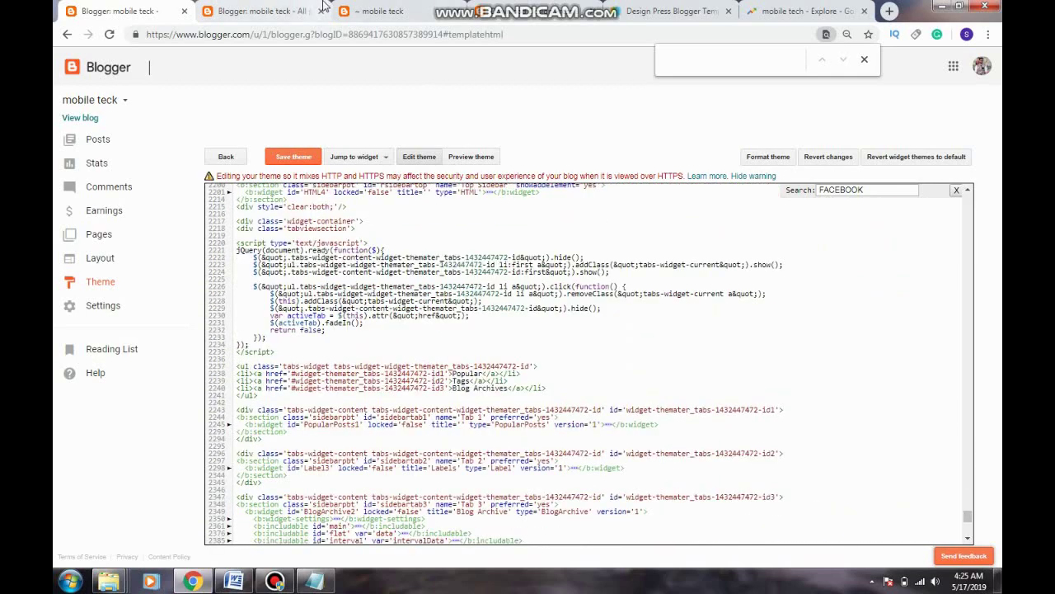
# Step: Open the live blog's home page and examine the featured slider's titles and descriptions
pyautogui.click(280, 8)
pyautogui.click(371, 10)
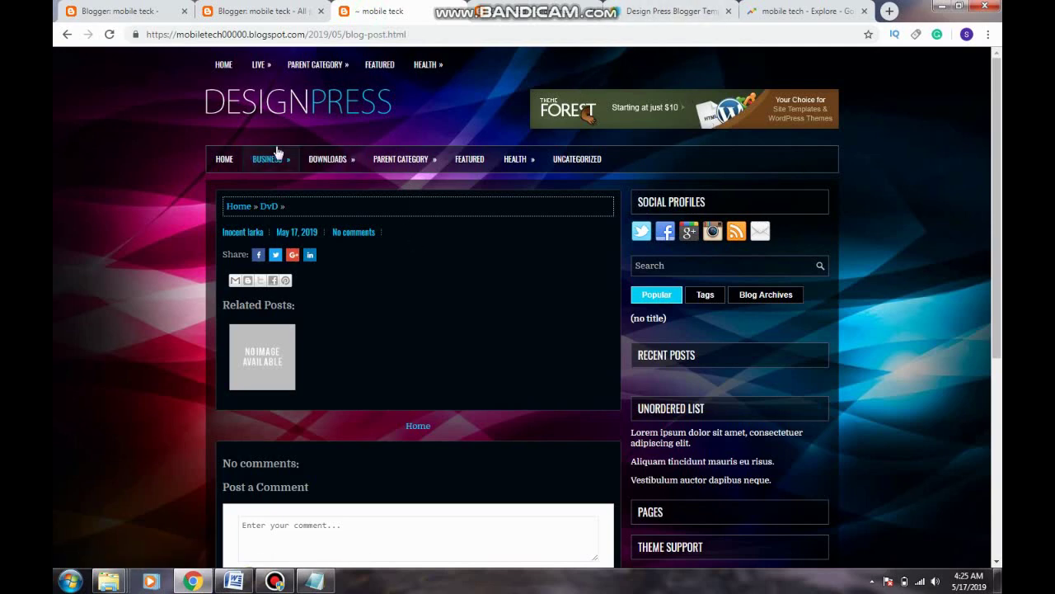
pyautogui.click(227, 161)
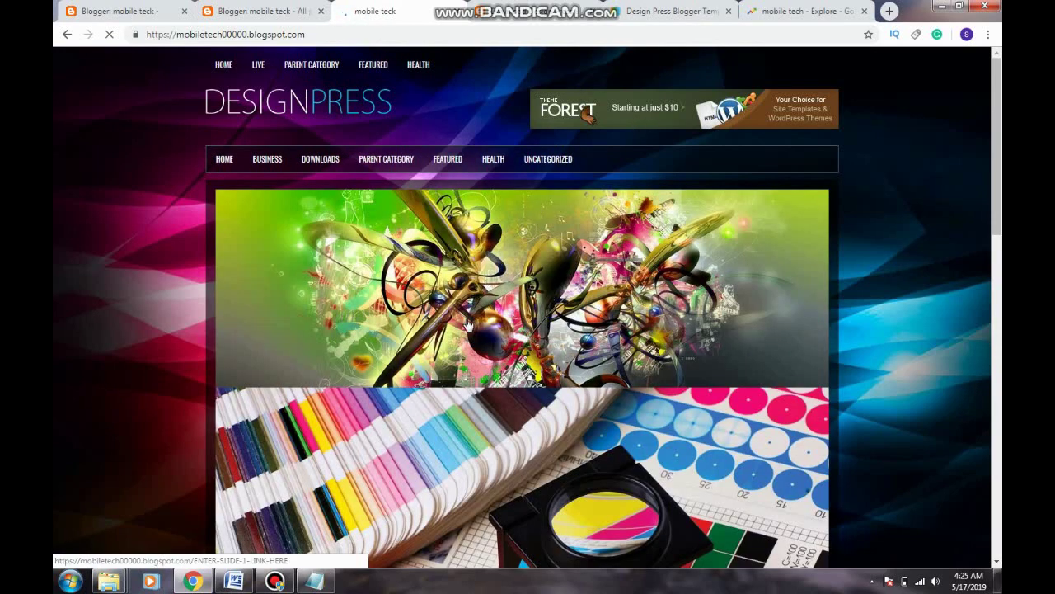
pyautogui.scroll(-1, 468, 326)
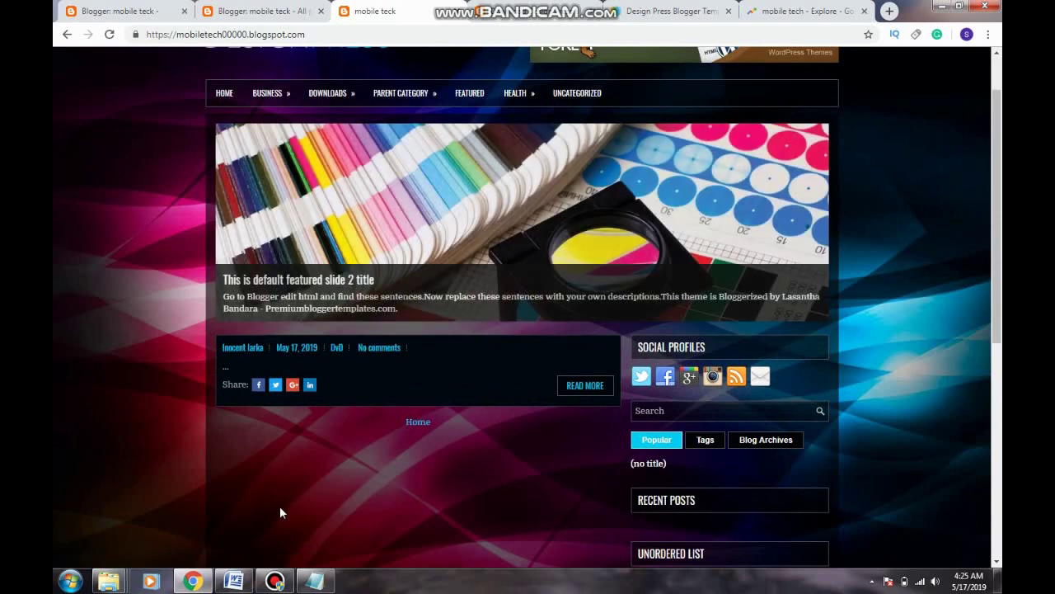
pyautogui.click(275, 580)
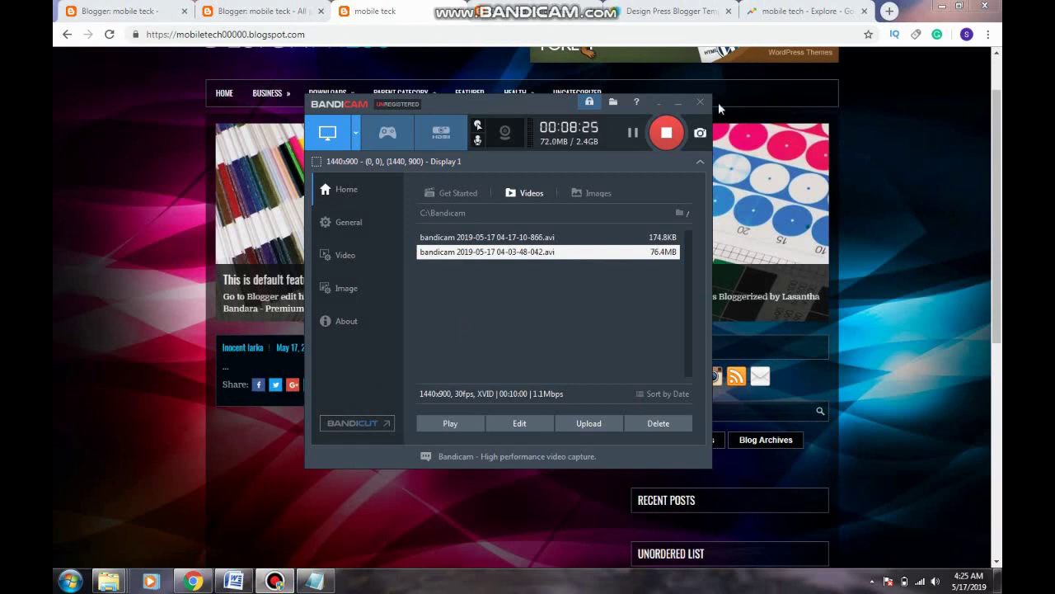
pyautogui.click(671, 140)
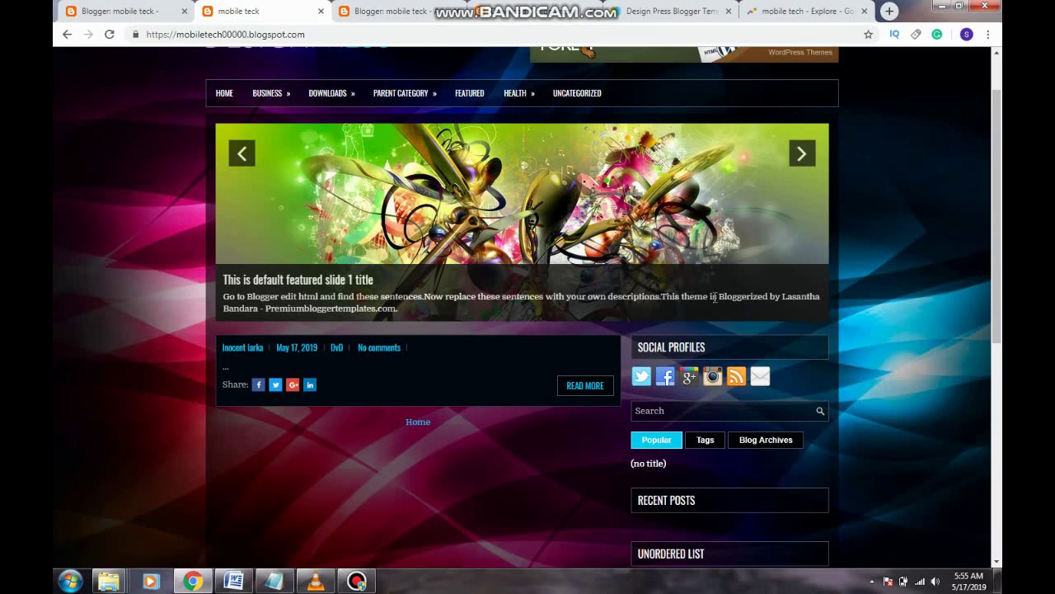
# Step: Copy the word "Bloggerized" from the first featured slide's description on the live blog and search the theme code for it
pyautogui.moveTo(718, 296); pyautogui.dragTo(767, 298)
pyautogui.click(725, 290)
pyautogui.moveTo(718, 297); pyautogui.dragTo(768, 307)
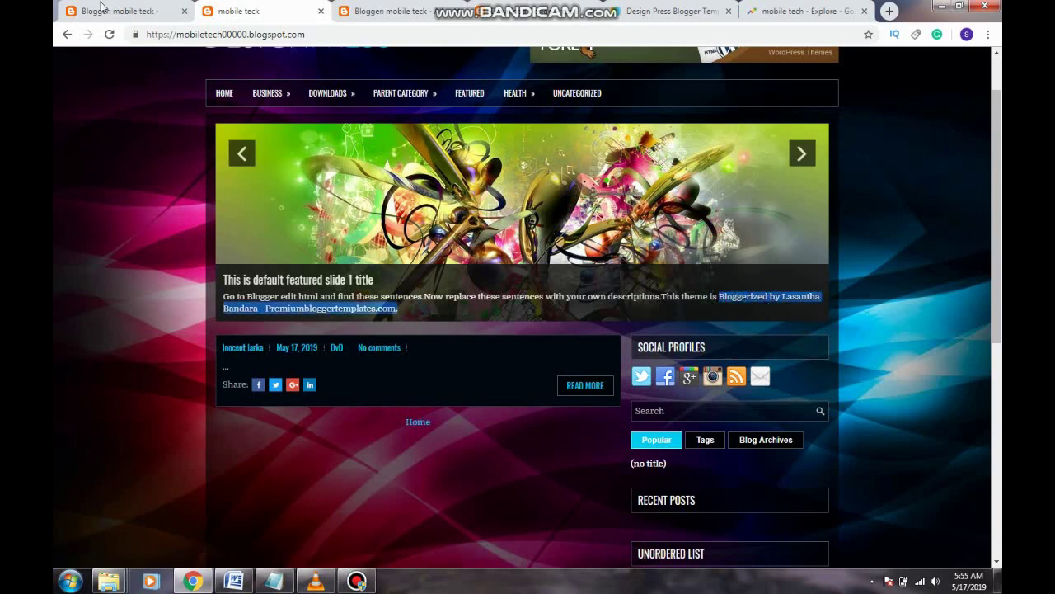
pyautogui.click(746, 293)
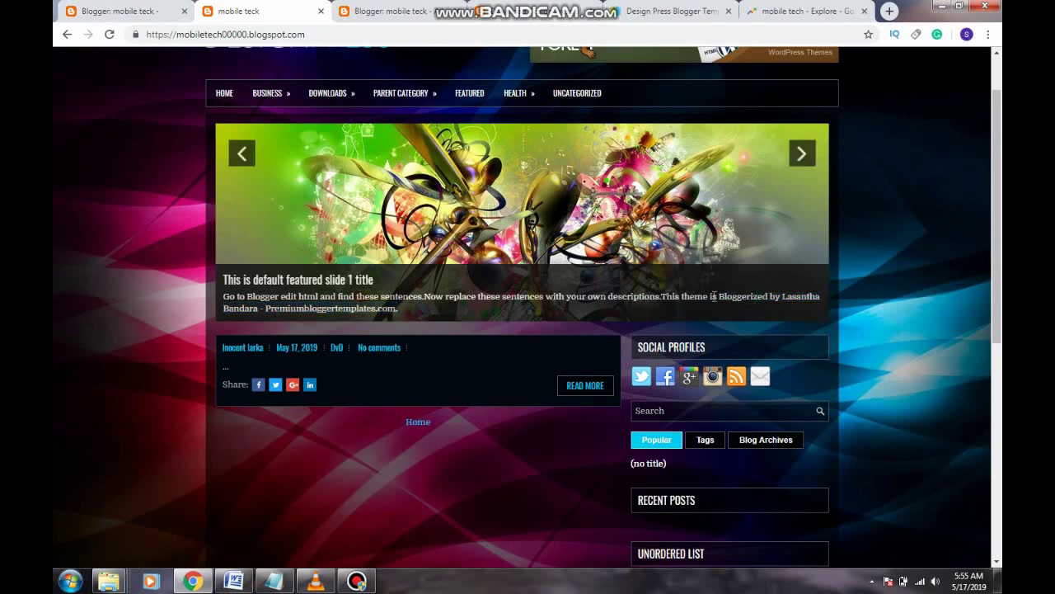
pyautogui.moveTo(718, 299); pyautogui.dragTo(768, 297)
pyautogui.click(123, 11)
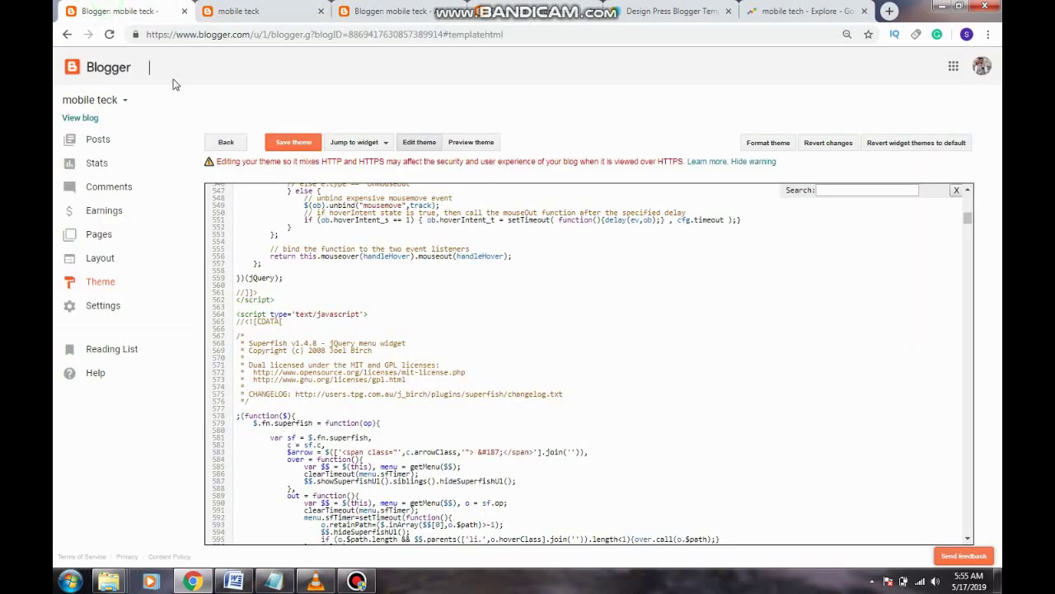
pyautogui.click(847, 189)
pyautogui.hotkey('ctrl', 'v')
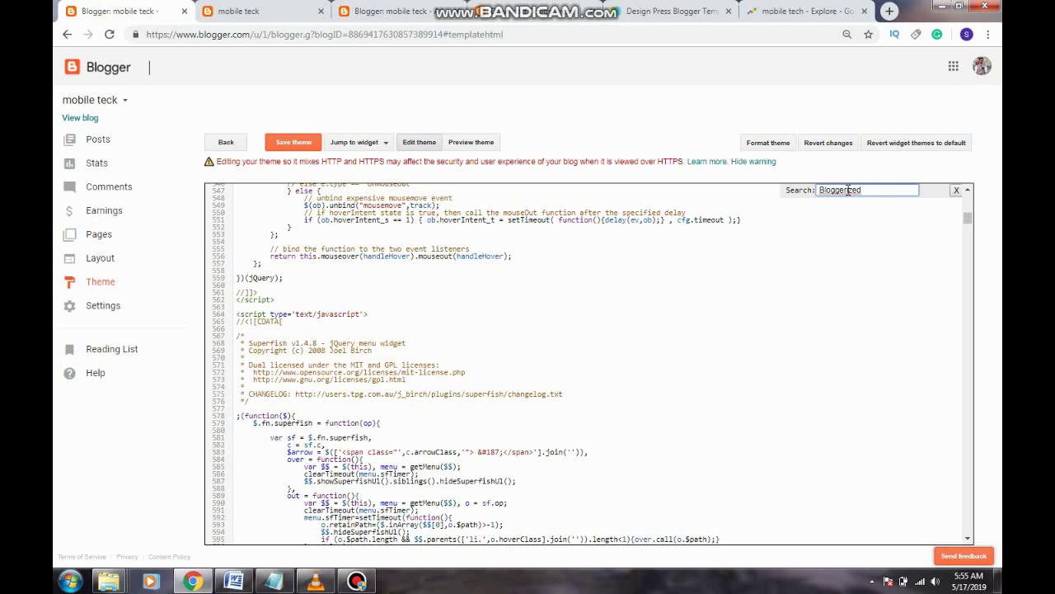
pyautogui.press('Return')
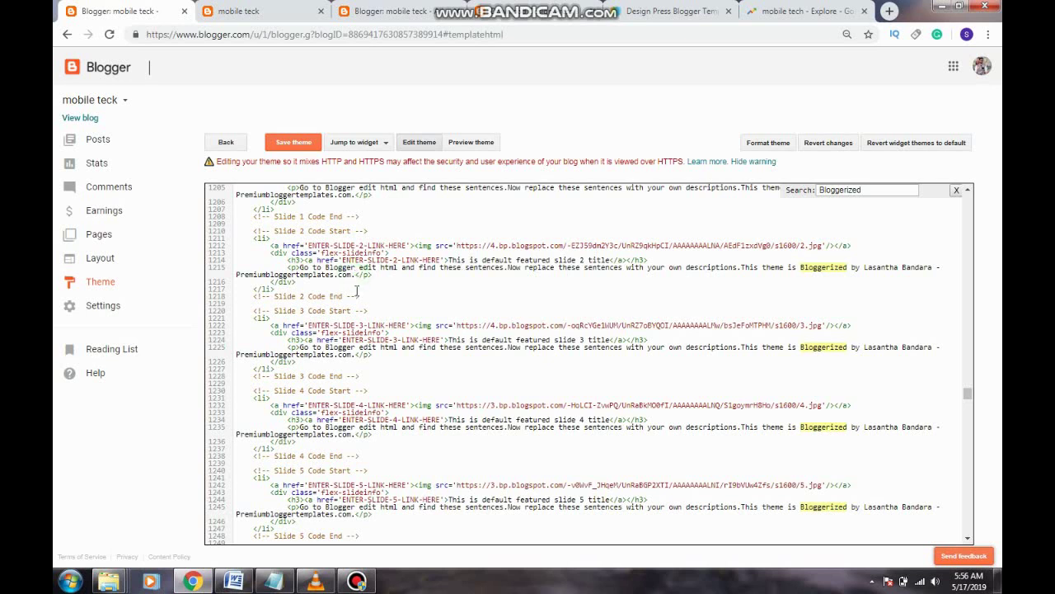
# Step: Replace the default description of featured slide 2 in the theme code with "THIS IS A WIKITECH4U CHANNEL HERE YOU CAN FIND EARNING TRICKS"
pyautogui.press('BackSpace')
pyautogui.press('BackSpace')
pyautogui.press('BackSpace')
pyautogui.press('BackSpace')
pyautogui.press('BackSpace')
pyautogui.press('BackSpace')
pyautogui.press('BackSpace')
pyautogui.press('BackSpace')
pyautogui.press('BackSpace')
pyautogui.press('BackSpace')
pyautogui.press('BackSpace')
pyautogui.press('BackSpace')
pyautogui.press('BackSpace')
pyautogui.press('BackSpace')
pyautogui.press('BackSpace')
pyautogui.press('BackSpace')
pyautogui.press('BackSpace')
pyautogui.press('BackSpace')
pyautogui.press('BackSpace')
pyautogui.press('BackSpace')
pyautogui.press('BackSpace')
pyautogui.press('BackSpace')
pyautogui.press('BackSpace')
pyautogui.press('BackSpace')
pyautogui.press('BackSpace')
pyautogui.press('BackSpace')
pyautogui.press('BackSpace')
pyautogui.press('BackSpace')
pyautogui.press('BackSpace')
pyautogui.press('BackSpace')
pyautogui.press('BackSpace')
pyautogui.press('BackSpace')
pyautogui.press('BackSpace')
pyautogui.press('BackSpace')
pyautogui.press('BackSpace')
pyautogui.press('BackSpace')
pyautogui.press('BackSpace')
pyautogui.press('BackSpace')
pyautogui.press('BackSpace')
pyautogui.press('BackSpace')
pyautogui.press('BackSpace')
pyautogui.press('BackSpace')
pyautogui.press('BackSpace')
pyautogui.press('BackSpace')
pyautogui.press('BackSpace')
pyautogui.press('BackSpace')
pyautogui.press('BackSpace')
pyautogui.press('BackSpace')
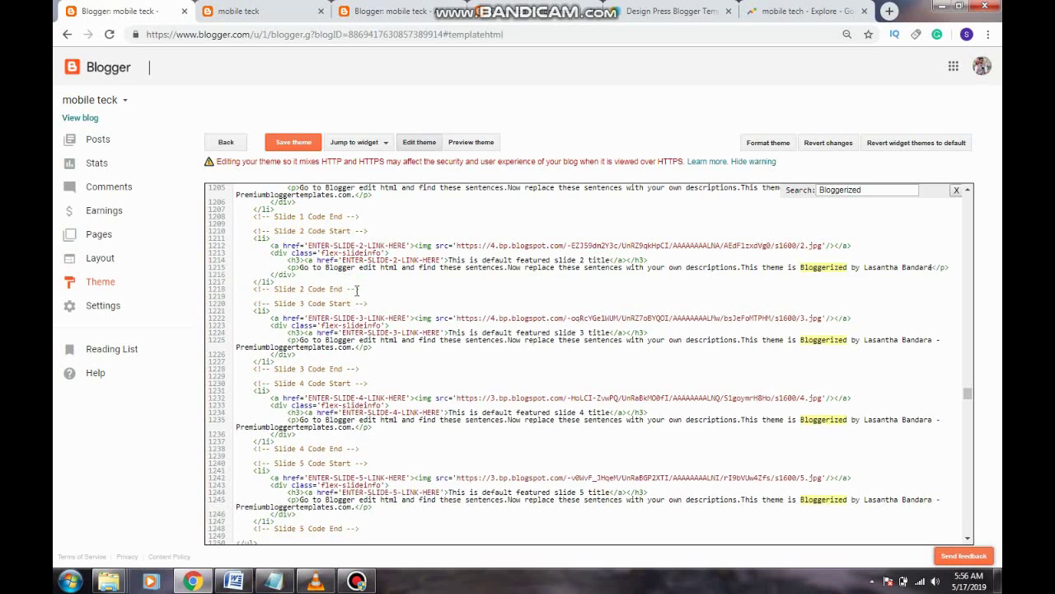
pyautogui.press('BackSpace')
pyautogui.press('BackSpace')
pyautogui.press('BackSpace')
pyautogui.press('BackSpace')
pyautogui.press('BackSpace')
pyautogui.press('BackSpace')
pyautogui.press('BackSpace')
pyautogui.press('BackSpace')
pyautogui.press('BackSpace')
pyautogui.press('BackSpace')
pyautogui.press('BackSpace')
pyautogui.press('BackSpace')
pyautogui.press('BackSpace')
pyautogui.press('BackSpace')
pyautogui.press('BackSpace')
pyautogui.press('BackSpace')
pyautogui.press('BackSpace')
pyautogui.press('BackSpace')
pyautogui.press('BackSpace')
pyautogui.press('BackSpace')
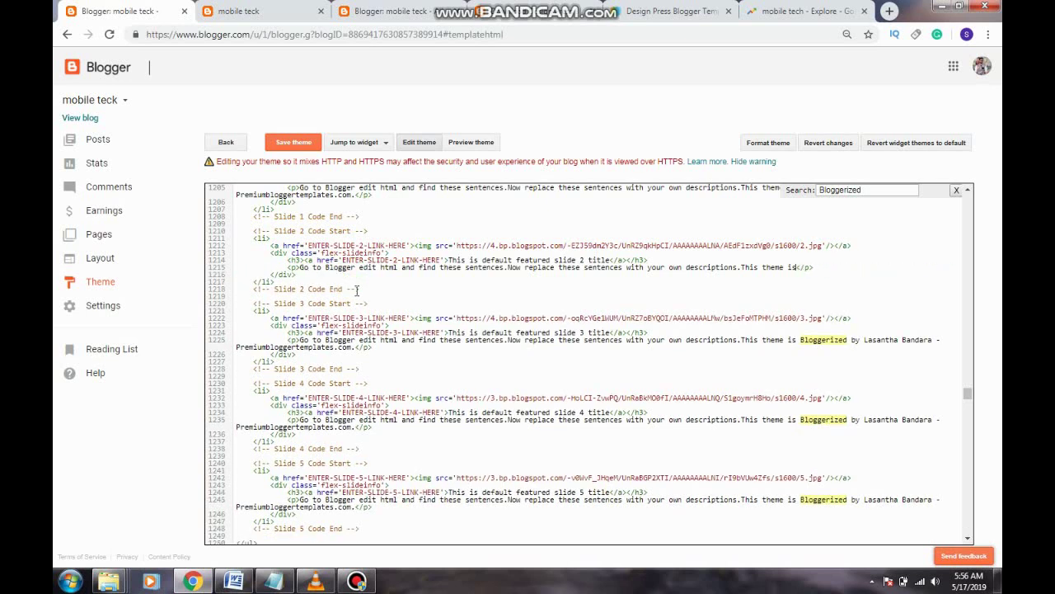
pyautogui.press('BackSpace')
pyautogui.press('BackSpace')
pyautogui.press('BackSpace')
pyautogui.press('BackSpace')
pyautogui.press('BackSpace')
pyautogui.press('BackSpace')
pyautogui.press('BackSpace')
pyautogui.press('BackSpace')
pyautogui.press('BackSpace')
pyautogui.press('BackSpace')
pyautogui.press('BackSpace')
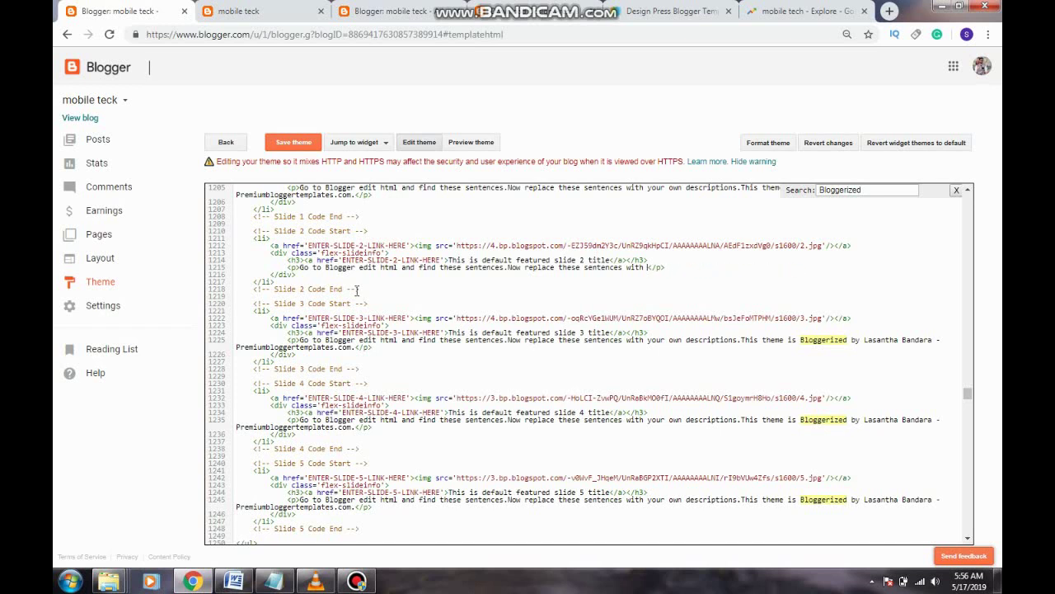
pyautogui.press('BackSpace')
pyautogui.press('BackSpace')
pyautogui.press('BackSpace')
pyautogui.press('BackSpace')
pyautogui.press('BackSpace')
pyautogui.press('BackSpace')
pyautogui.press('BackSpace')
pyautogui.press('BackSpace')
pyautogui.press('BackSpace')
pyautogui.press('BackSpace')
pyautogui.press('BackSpace')
pyautogui.press('BackSpace')
pyautogui.press('BackSpace')
pyautogui.press('BackSpace')
pyautogui.press('BackSpace')
pyautogui.press('BackSpace')
pyautogui.press('BackSpace')
pyautogui.press('BackSpace')
pyautogui.press('BackSpace')
pyautogui.press('BackSpace')
pyautogui.press('BackSpace')
pyautogui.press('BackSpace')
pyautogui.press('BackSpace')
pyautogui.press('BackSpace')
pyautogui.press('BackSpace')
pyautogui.press('BackSpace')
pyautogui.press('BackSpace')
pyautogui.press('BackSpace')
pyautogui.press('BackSpace')
pyautogui.press('BackSpace')
pyautogui.press('BackSpace')
pyautogui.press('BackSpace')
pyautogui.press('BackSpace')
pyautogui.press('BackSpace')
pyautogui.press('BackSpace')
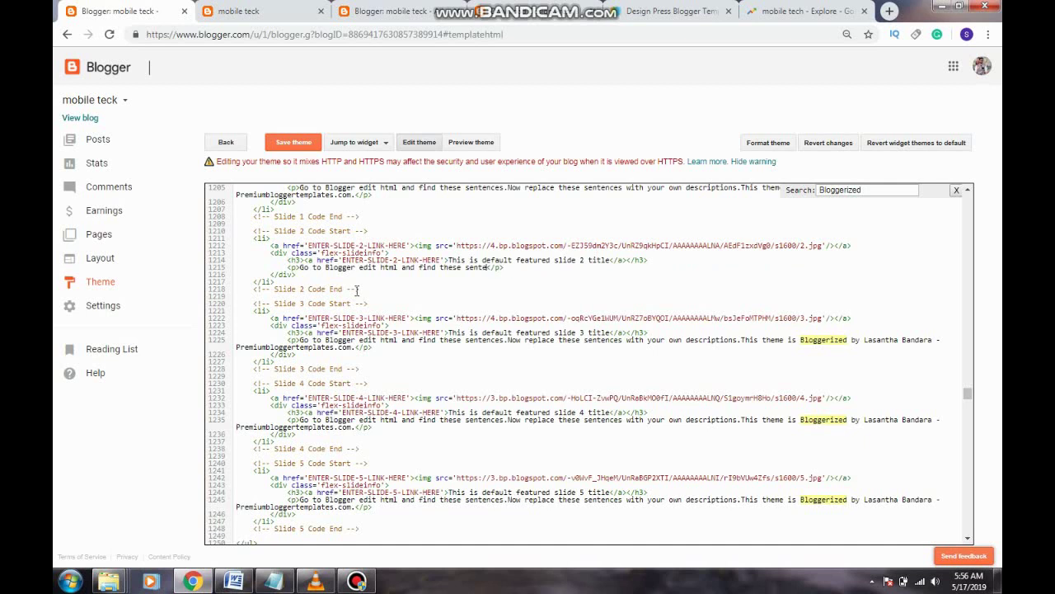
pyautogui.press('BackSpace')
pyautogui.press('BackSpace')
pyautogui.press('BackSpace')
pyautogui.press('BackSpace')
pyautogui.press('BackSpace')
pyautogui.press('BackSpace')
pyautogui.press('BackSpace')
pyautogui.press('BackSpace')
pyautogui.press('BackSpace')
pyautogui.press('BackSpace')
pyautogui.press('BackSpace')
pyautogui.press('BackSpace')
pyautogui.press('BackSpace')
pyautogui.press('BackSpace')
pyautogui.press('BackSpace')
pyautogui.press('BackSpace')
pyautogui.press('BackSpace')
pyautogui.press('BackSpace')
pyautogui.press('BackSpace')
pyautogui.press('BackSpace')
pyautogui.press('BackSpace')
pyautogui.press('BackSpace')
pyautogui.press('BackSpace')
pyautogui.press('BackSpace')
pyautogui.press('BackSpace')
pyautogui.press('BackSpace')
pyautogui.press('BackSpace')
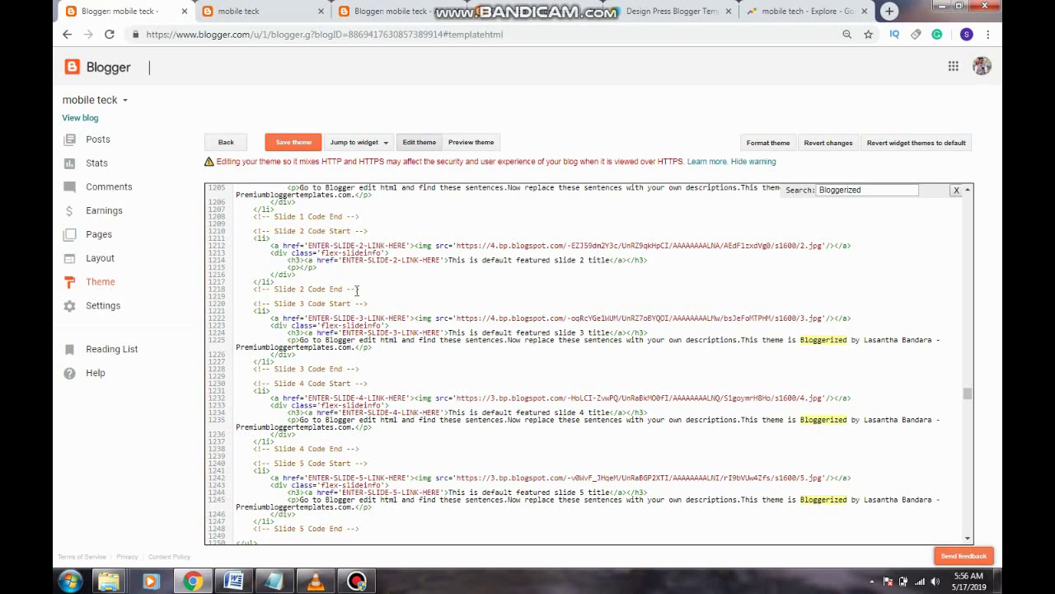
pyautogui.write('THIS IS A WIKITECH4U CHANNEN')
pyautogui.press('BackSpace')
pyautogui.write('L HERE YOU CAN FIND ')
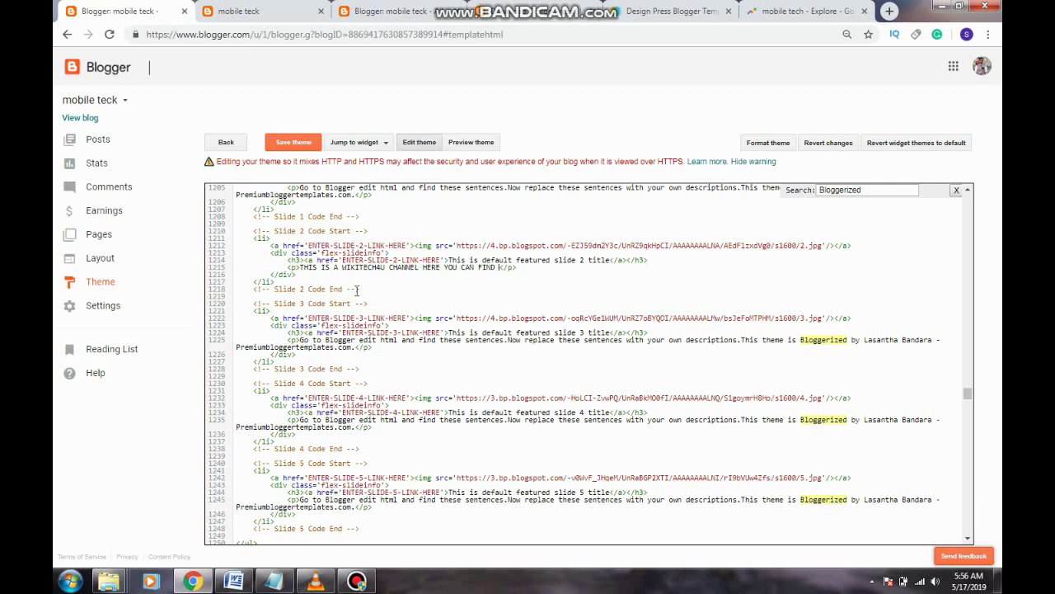
pyautogui.write('EARNING TRICKS')
pyautogui.moveTo(302, 267)
pyautogui.mouseDown()
pyautogui.moveTo(344, 261)
pyautogui.moveTo(305, 269)
pyautogui.moveTo(313, 261)
pyautogui.mouseUp()
pyautogui.click(303, 267)
pyautogui.click(305, 268)
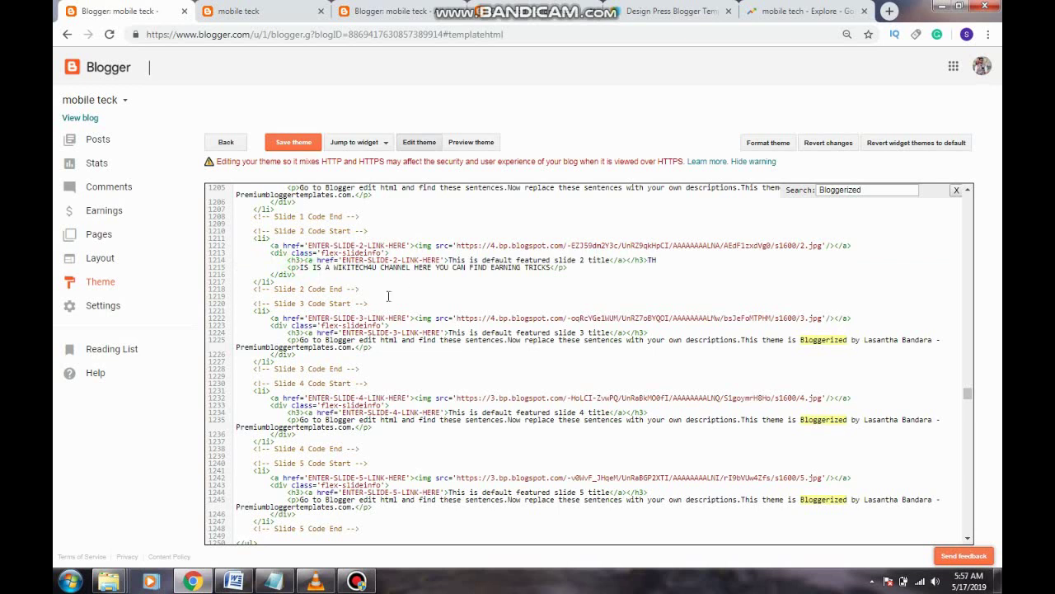
pyautogui.press('BackSpace')
pyautogui.press('BackSpace')
pyautogui.click(300, 267)
pyautogui.write('TH')
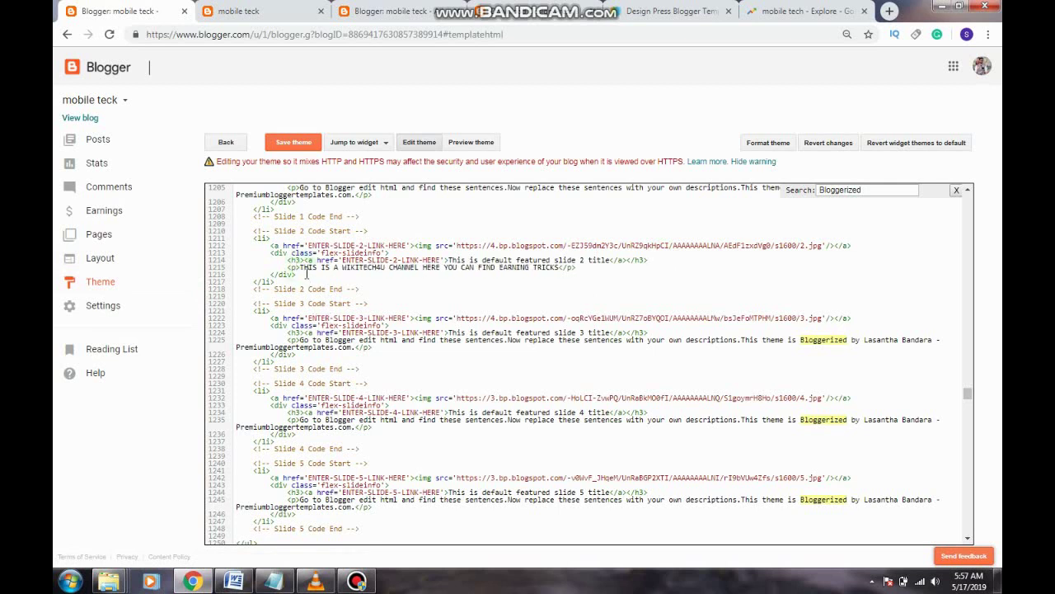
# Step: Copy featured slide 2's new description in the theme code and replace slide 3's default description with it
pyautogui.click(301, 267)
pyautogui.hotkey('shift', 'Right')
pyautogui.hotkey('shift', 'Right')
pyautogui.hotkey('shift', 'Right')
pyautogui.hotkey('shift', 'Right')
pyautogui.hotkey('shift', 'Right')
pyautogui.hotkey('shift', 'Right')
pyautogui.hotkey('shift', 'Right')
pyautogui.hotkey('shift', 'Right')
pyautogui.hotkey('shift', 'Right')
pyautogui.hotkey('shift', 'Right')
pyautogui.hotkey('shift', 'Right')
pyautogui.hotkey('shift', 'Right')
pyautogui.hotkey('shift', 'Right')
pyautogui.hotkey('shift', 'Right')
pyautogui.hotkey('shift', 'Right')
pyautogui.hotkey('shift', 'Right')
pyautogui.hotkey('shift', 'Right')
pyautogui.hotkey('shift', 'Right')
pyautogui.hotkey('shift', 'Right')
pyautogui.hotkey('shift', 'Right')
pyautogui.hotkey('ctrl', 'c')
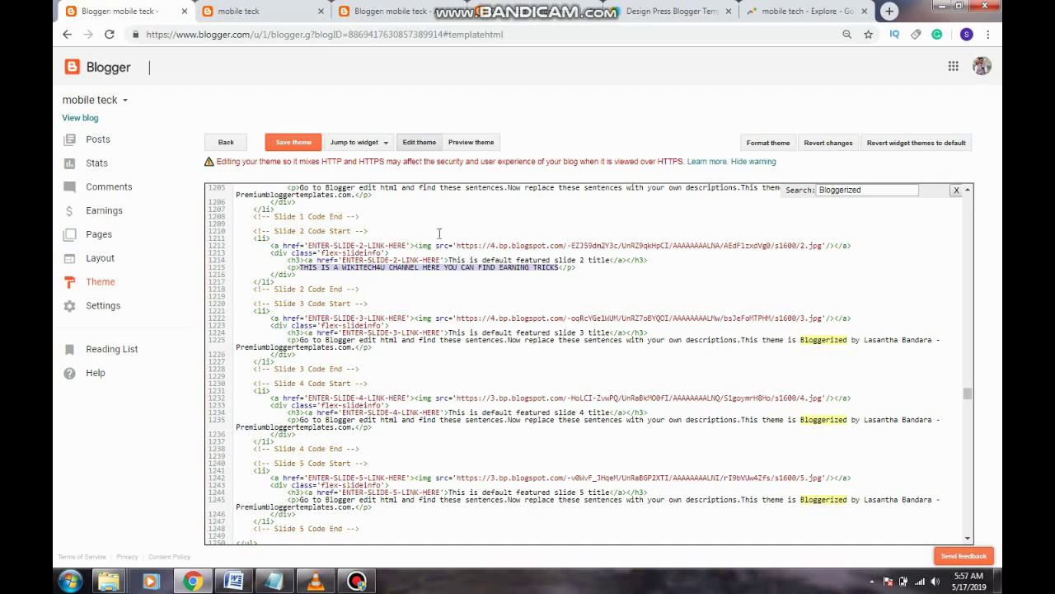
pyautogui.scroll(-1, 508, 277)
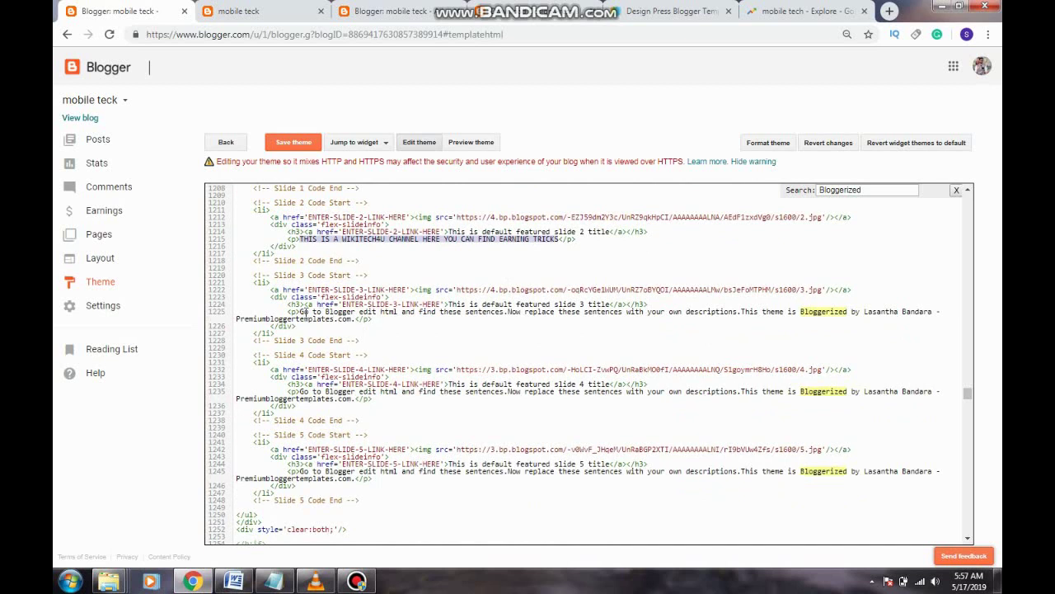
pyautogui.click(302, 313)
pyautogui.moveTo(298, 313); pyautogui.dragTo(355, 320)
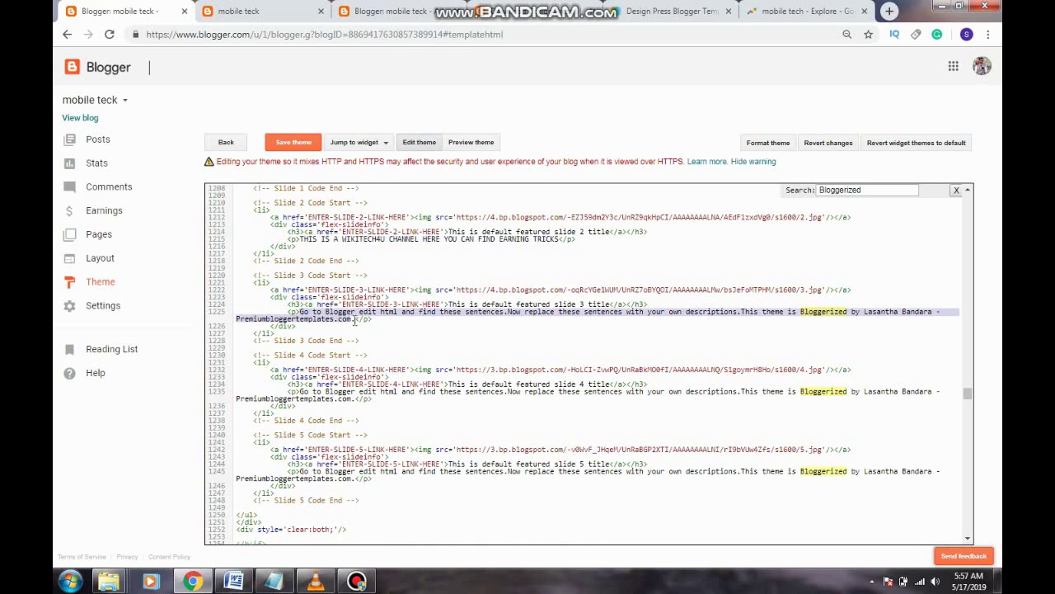
pyautogui.hotkey('ctrl', 'v')
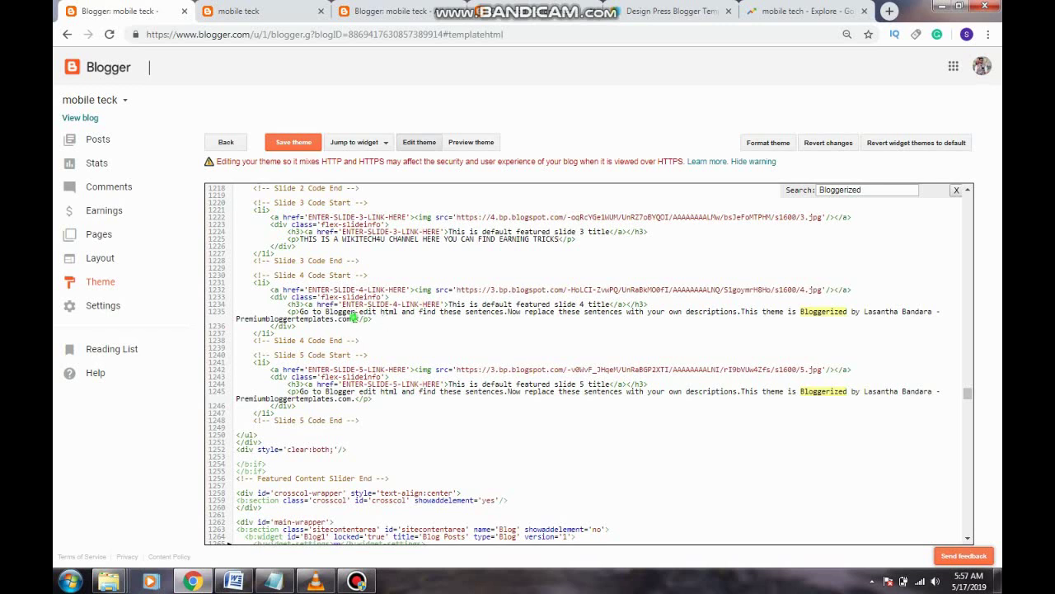
# Step: Replace the default description of featured slide 4 with the copied "THIS IS A WIKITECH4U CHANNEL HERE YOU CAN FIND EARNING TRICKS"
pyautogui.press('BackSpace')
pyautogui.press('BackSpace')
pyautogui.press('BackSpace')
pyautogui.press('BackSpace')
pyautogui.press('BackSpace')
pyautogui.press('BackSpace')
pyautogui.press('BackSpace')
pyautogui.press('BackSpace')
pyautogui.press('BackSpace')
pyautogui.press('BackSpace')
pyautogui.press('BackSpace')
pyautogui.press('BackSpace')
pyautogui.press('BackSpace')
pyautogui.press('BackSpace')
pyautogui.press('BackSpace')
pyautogui.press('BackSpace')
pyautogui.press('BackSpace')
pyautogui.press('BackSpace')
pyautogui.press('BackSpace')
pyautogui.press('BackSpace')
pyautogui.press('BackSpace')
pyautogui.press('BackSpace')
pyautogui.press('BackSpace')
pyautogui.press('BackSpace')
pyautogui.press('BackSpace')
pyautogui.press('BackSpace')
pyautogui.press('BackSpace')
pyautogui.press('BackSpace')
pyautogui.press('BackSpace')
pyautogui.press('BackSpace')
pyautogui.press('BackSpace')
pyautogui.press('BackSpace')
pyautogui.press('BackSpace')
pyautogui.press('BackSpace')
pyautogui.press('BackSpace')
pyautogui.press('BackSpace')
pyautogui.press('BackSpace')
pyautogui.press('BackSpace')
pyautogui.press('BackSpace')
pyautogui.press('BackSpace')
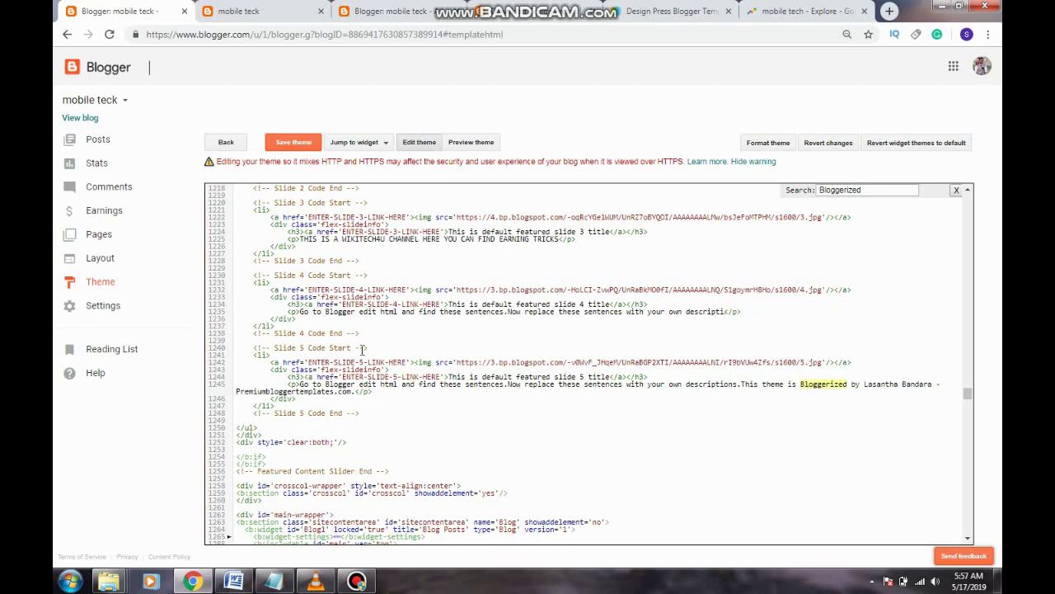
pyautogui.press('BackSpace')
pyautogui.press('BackSpace')
pyautogui.press('BackSpace')
pyautogui.press('BackSpace')
pyautogui.press('BackSpace')
pyautogui.press('BackSpace')
pyautogui.press('BackSpace')
pyautogui.press('BackSpace')
pyautogui.press('BackSpace')
pyautogui.press('BackSpace')
pyautogui.press('BackSpace')
pyautogui.press('BackSpace')
pyautogui.press('BackSpace')
pyautogui.press('BackSpace')
pyautogui.press('BackSpace')
pyautogui.press('BackSpace')
pyautogui.press('BackSpace')
pyautogui.press('BackSpace')
pyautogui.press('BackSpace')
pyautogui.press('BackSpace')
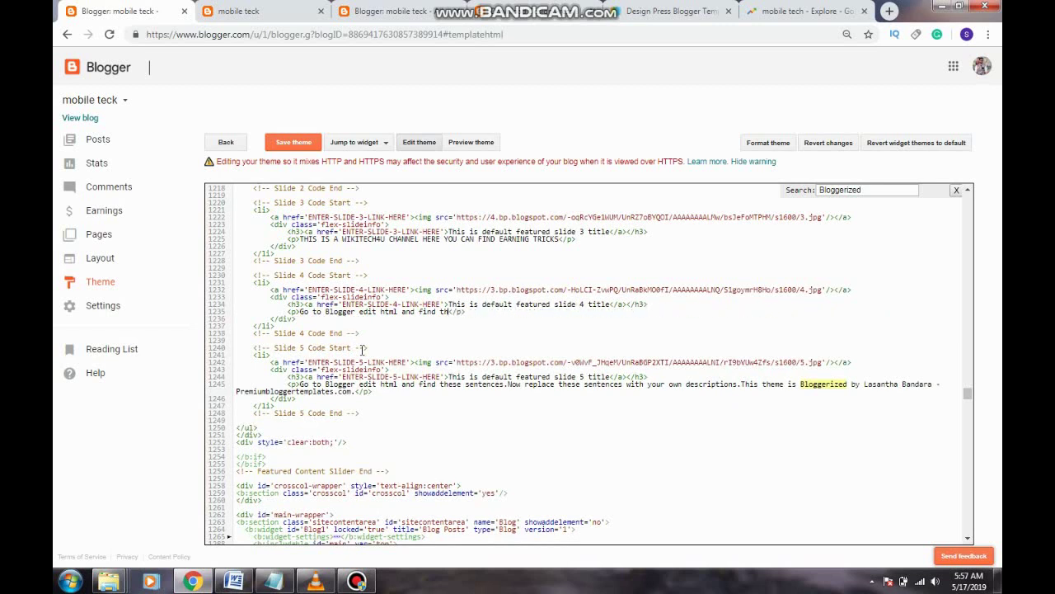
pyautogui.press('BackSpace')
pyautogui.press('BackSpace')
pyautogui.press('BackSpace')
pyautogui.press('BackSpace')
pyautogui.press('BackSpace')
pyautogui.press('BackSpace')
pyautogui.press('BackSpace')
pyautogui.press('BackSpace')
pyautogui.press('BackSpace')
pyautogui.press('BackSpace')
pyautogui.press('BackSpace')
pyautogui.press('BackSpace')
pyautogui.press('BackSpace')
pyautogui.press('BackSpace')
pyautogui.press('BackSpace')
pyautogui.press('BackSpace')
pyautogui.press('BackSpace')
pyautogui.press('BackSpace')
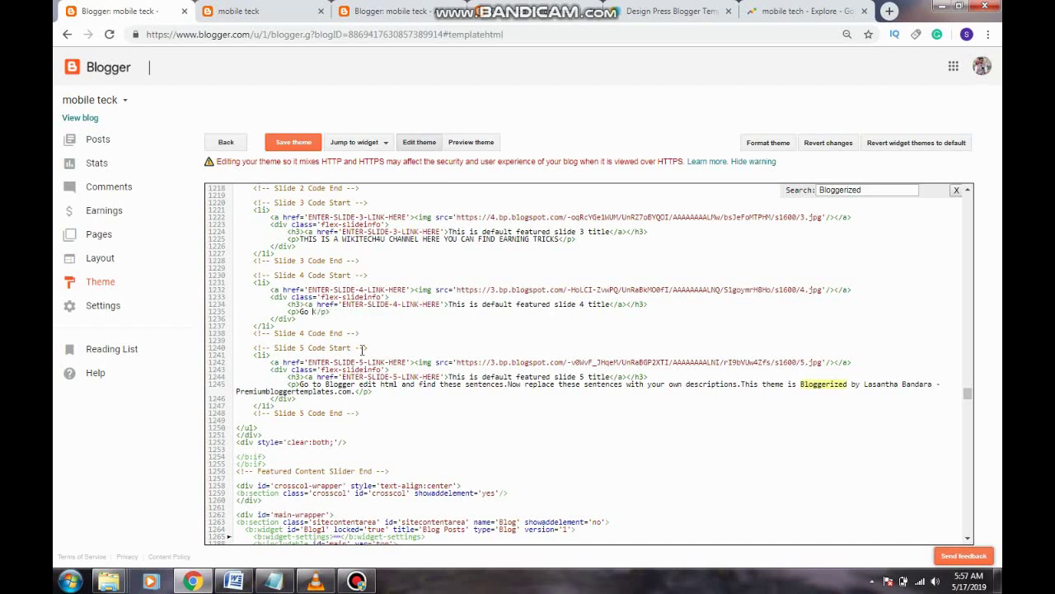
pyautogui.press('BackSpace')
pyautogui.hotkey('ctrl', 'v')
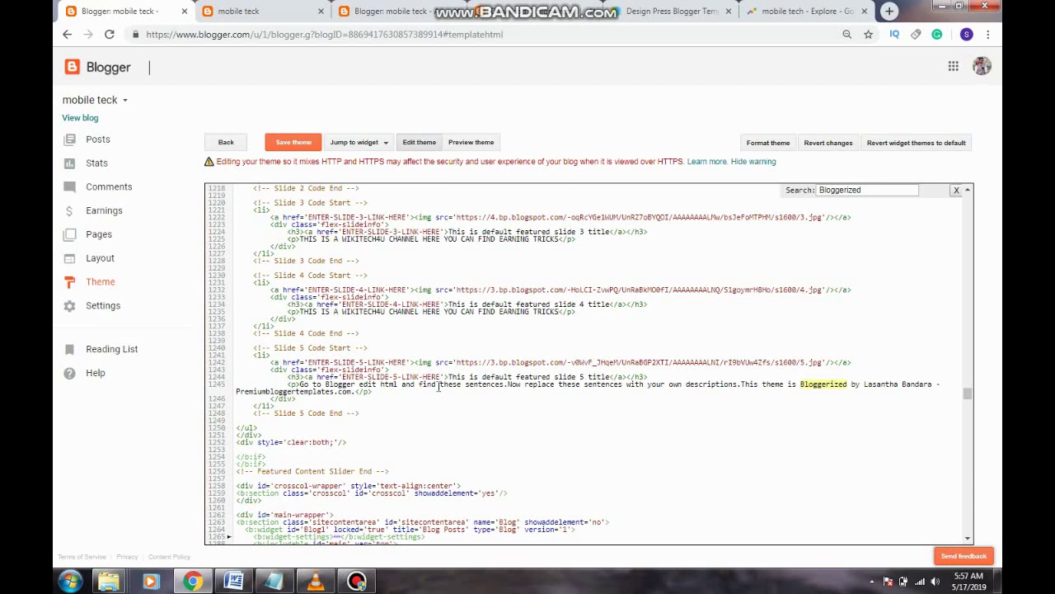
pyautogui.scroll(2, 485, 254)
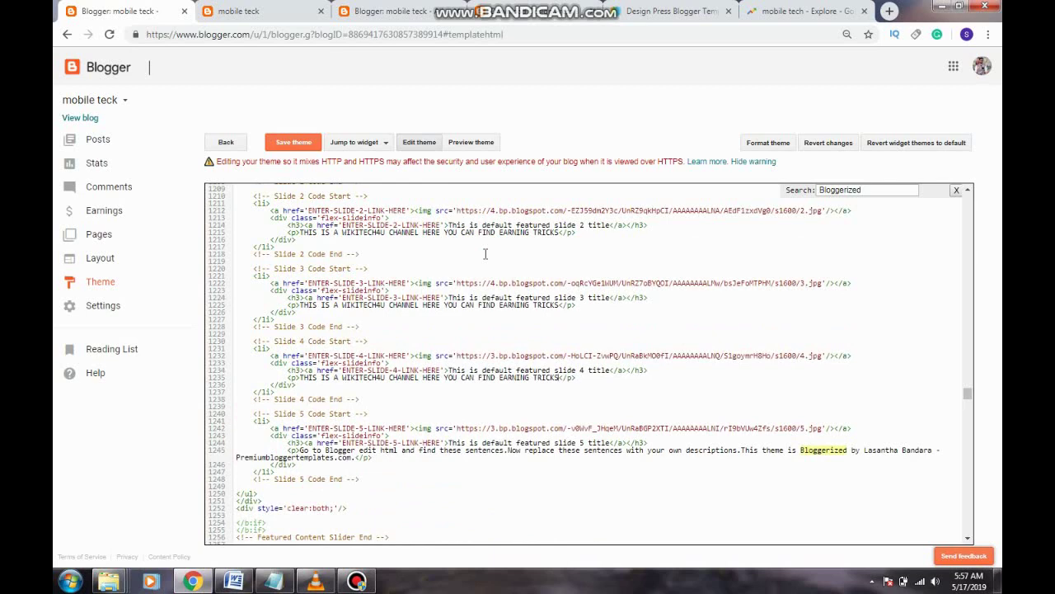
# Step: Open a page under Downloads on the live blog and cut its full web address, ending in /2019/05/blog-post.html, to the clipboard
pyautogui.click(247, 11)
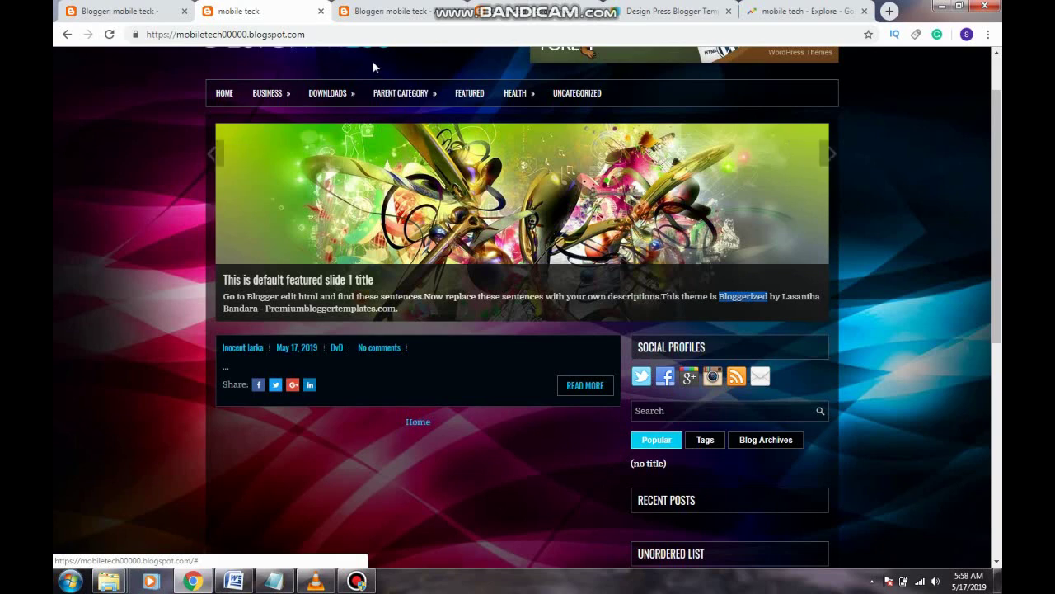
pyautogui.moveTo(340, 97)
pyautogui.click(358, 128)
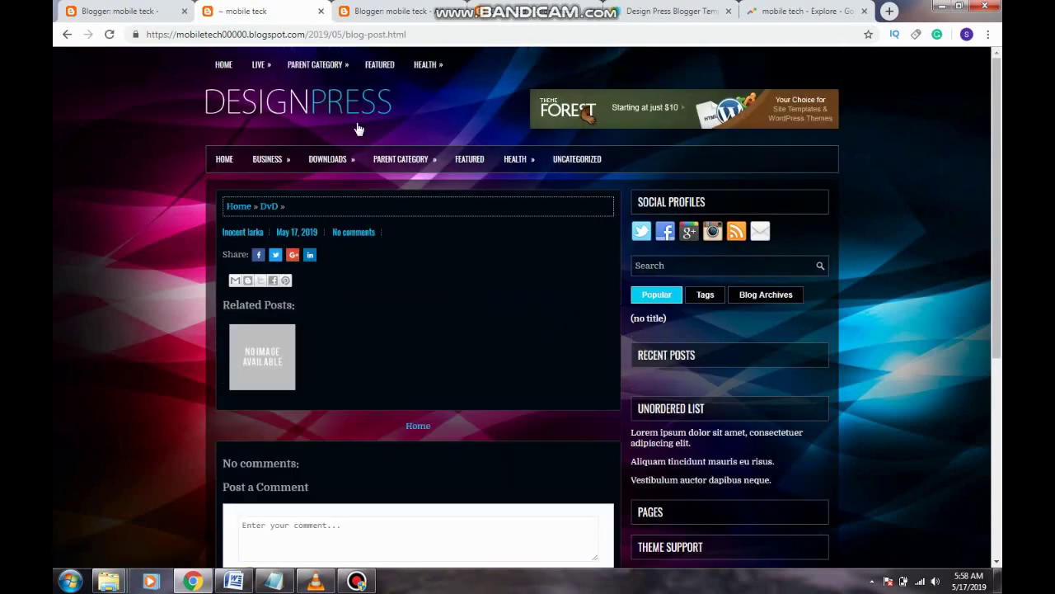
pyautogui.click(330, 34)
pyautogui.hotkey('ctrl', 'c')
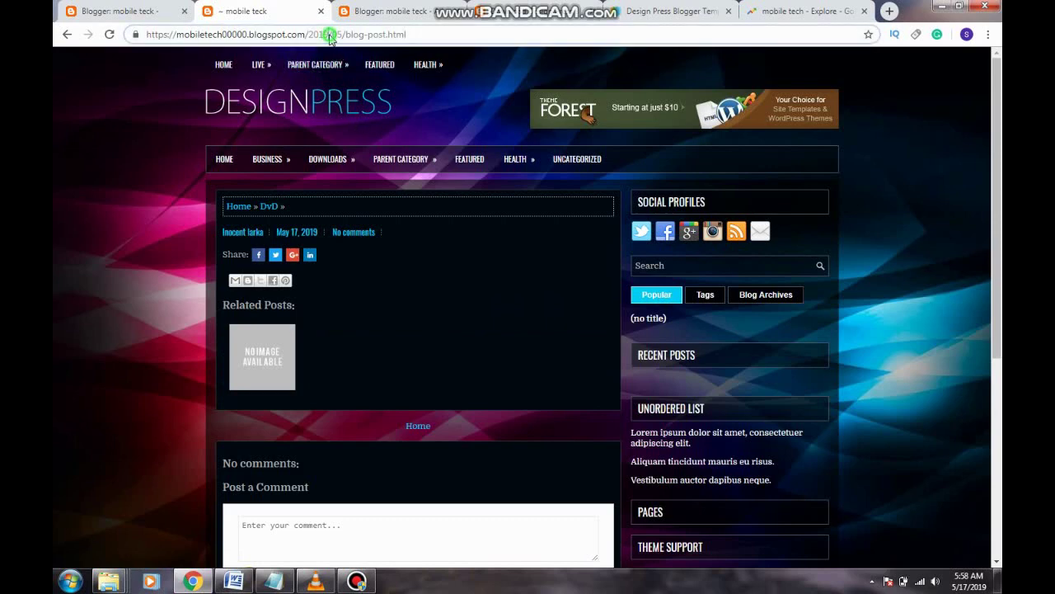
pyautogui.rightClick(330, 34)
pyautogui.click(360, 69)
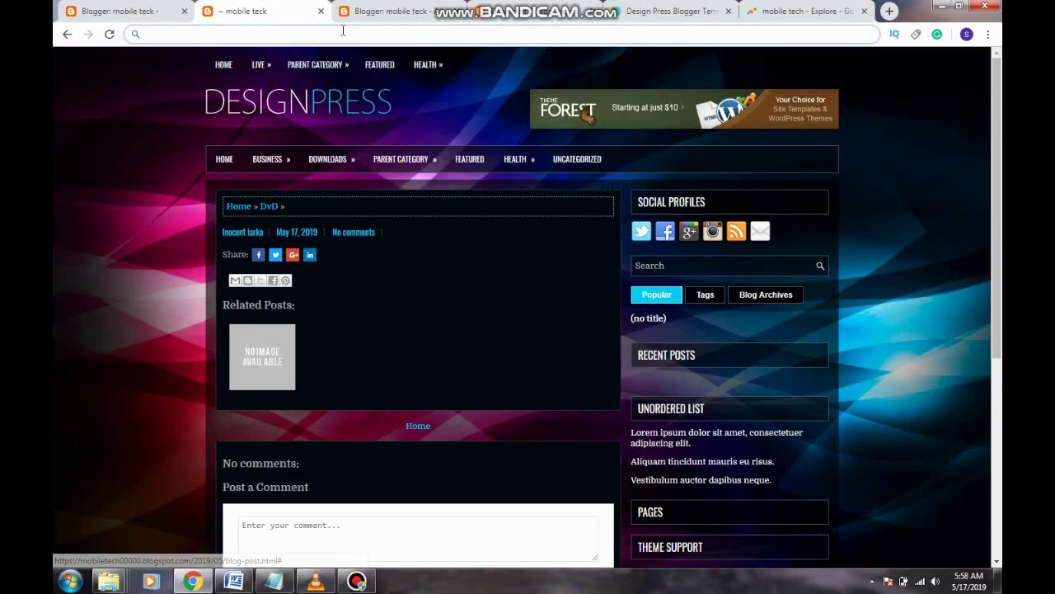
# Step: Replace featured slide 3's image address in the theme code with the copied blog page address ending in /2019/05/blog-post.html
pyautogui.click(72, 8)
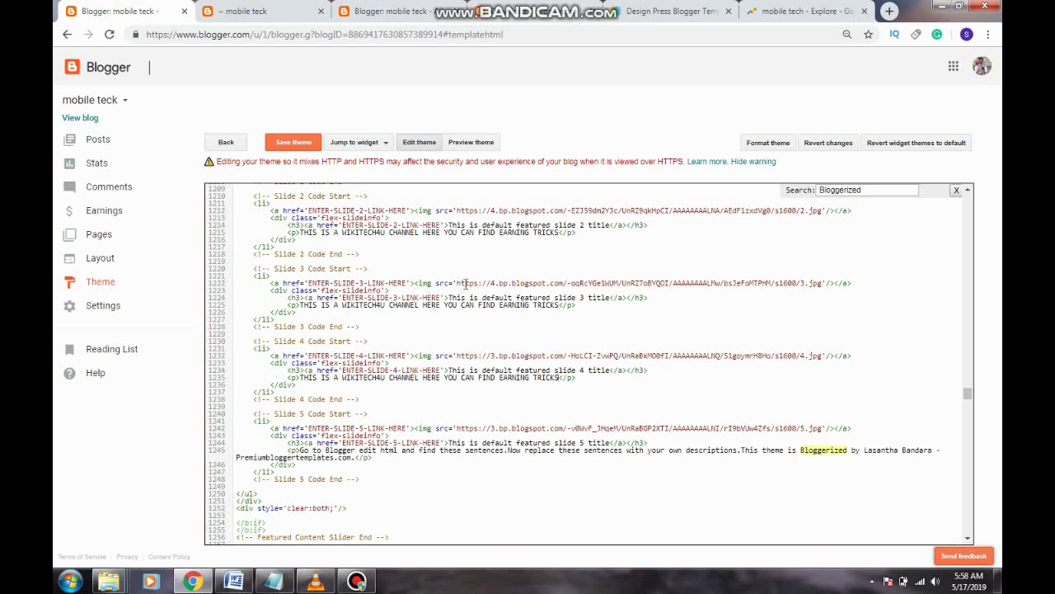
pyautogui.click(823, 282)
pyautogui.press('BackSpace')
pyautogui.press('BackSpace')
pyautogui.press('BackSpace')
pyautogui.press('BackSpace')
pyautogui.press('BackSpace')
pyautogui.press('BackSpace')
pyautogui.press('BackSpace')
pyautogui.press('BackSpace')
pyautogui.press('BackSpace')
pyautogui.press('BackSpace')
pyautogui.press('BackSpace')
pyautogui.press('BackSpace')
pyautogui.press('BackSpace')
pyautogui.press('BackSpace')
pyautogui.press('BackSpace')
pyautogui.press('BackSpace')
pyautogui.press('BackSpace')
pyautogui.press('BackSpace')
pyautogui.press('BackSpace')
pyautogui.press('BackSpace')
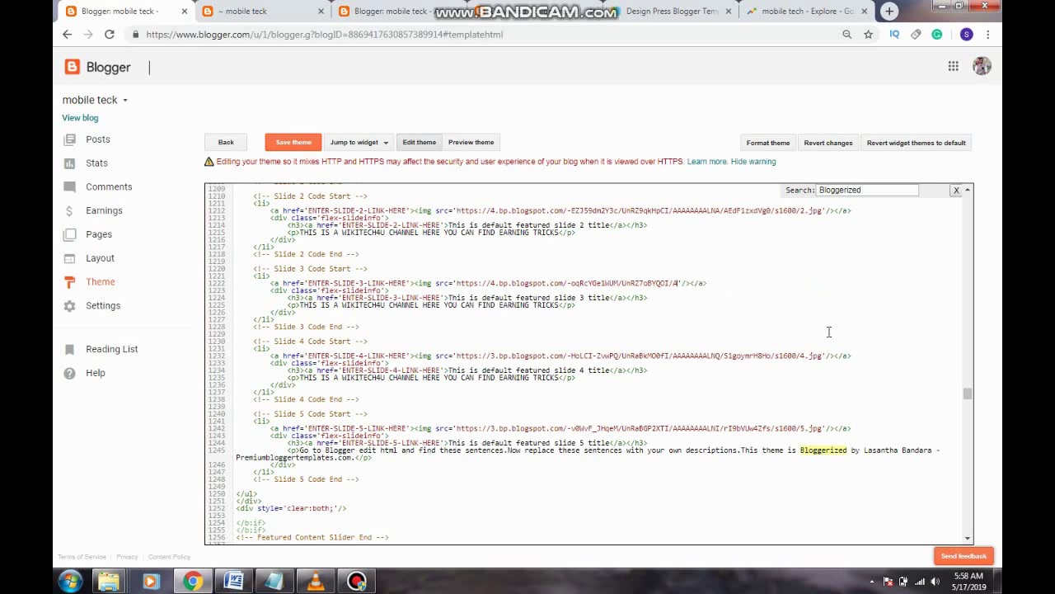
pyautogui.press('BackSpace')
pyautogui.press('BackSpace')
pyautogui.press('BackSpace')
pyautogui.press('BackSpace')
pyautogui.press('BackSpace')
pyautogui.press('BackSpace')
pyautogui.press('BackSpace')
pyautogui.press('BackSpace')
pyautogui.press('BackSpace')
pyautogui.press('BackSpace')
pyautogui.press('BackSpace')
pyautogui.press('BackSpace')
pyautogui.press('BackSpace')
pyautogui.press('BackSpace')
pyautogui.press('BackSpace')
pyautogui.press('BackSpace')
pyautogui.press('BackSpace')
pyautogui.press('BackSpace')
pyautogui.press('BackSpace')
pyautogui.press('BackSpace')
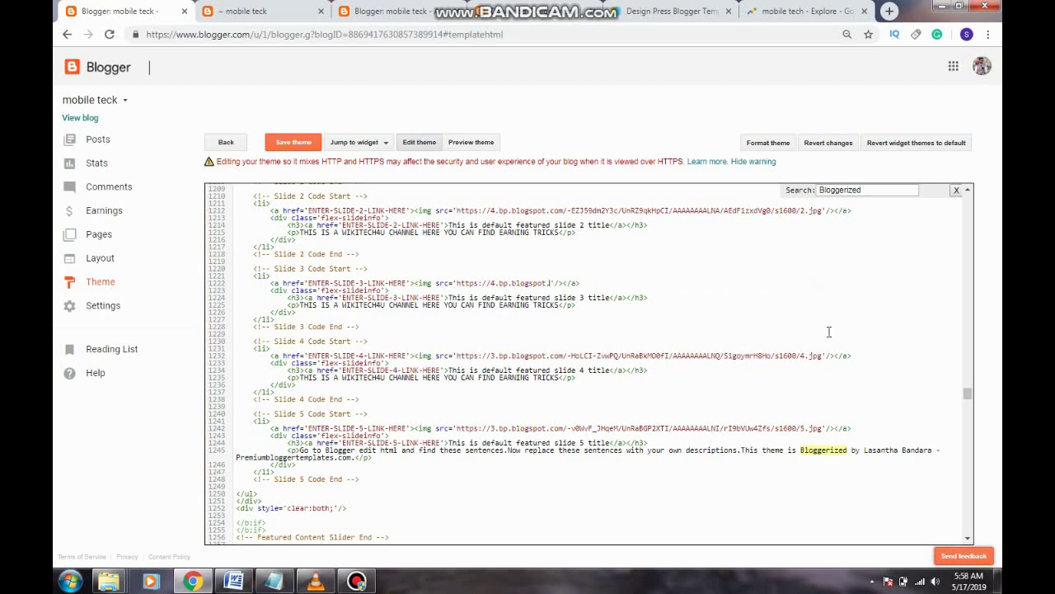
pyautogui.press('BackSpace')
pyautogui.press('BackSpace')
pyautogui.press('BackSpace')
pyautogui.press('BackSpace')
pyautogui.press('BackSpace')
pyautogui.press('BackSpace')
pyautogui.press('BackSpace')
pyautogui.press('BackSpace')
pyautogui.press('BackSpace')
pyautogui.press('BackSpace')
pyautogui.press('BackSpace')
pyautogui.press('BackSpace')
pyautogui.press('BackSpace')
pyautogui.press('BackSpace')
pyautogui.press('BackSpace')
pyautogui.press('BackSpace')
pyautogui.press('BackSpace')
pyautogui.press('BackSpace')
pyautogui.press('BackSpace')
pyautogui.press('BackSpace')
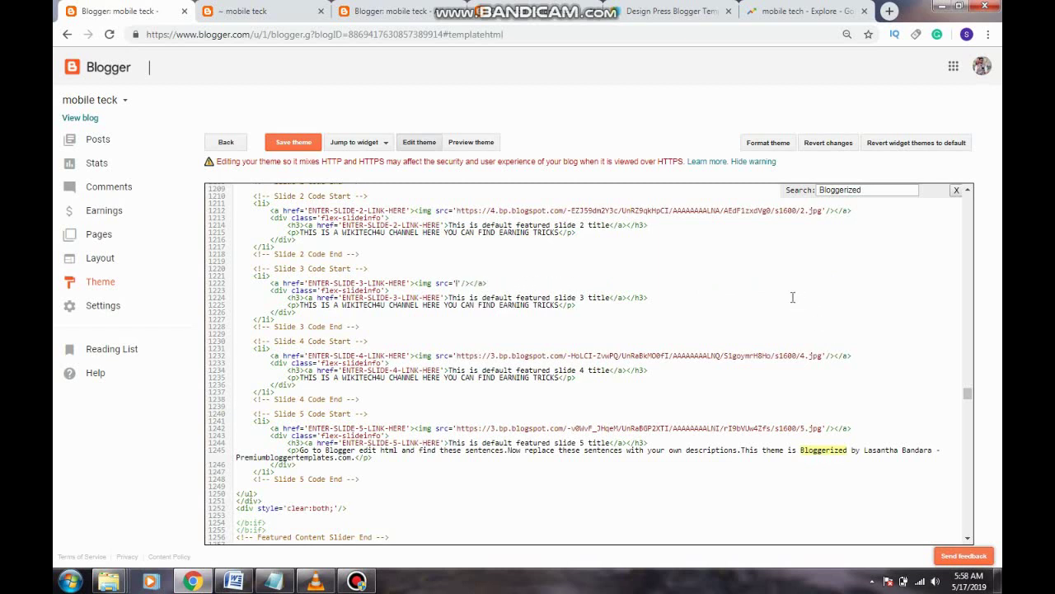
pyautogui.hotkey('ctrl', 'v')
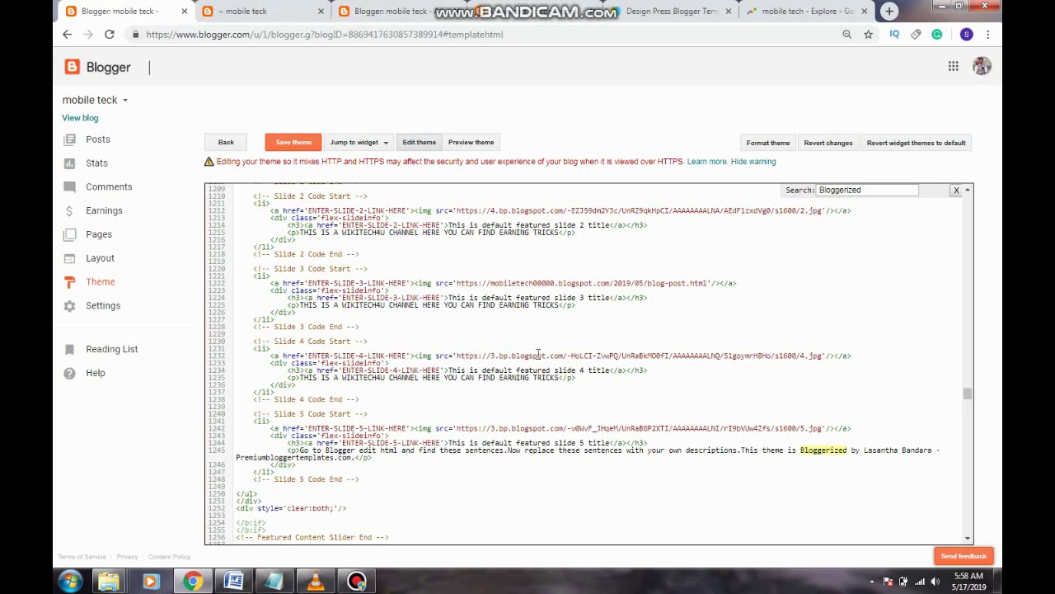
# Step: Check where the Featured menu link on the live blog leads and review the slide code in the theme editor
pyautogui.click(247, 10)
pyautogui.moveTo(386, 168)
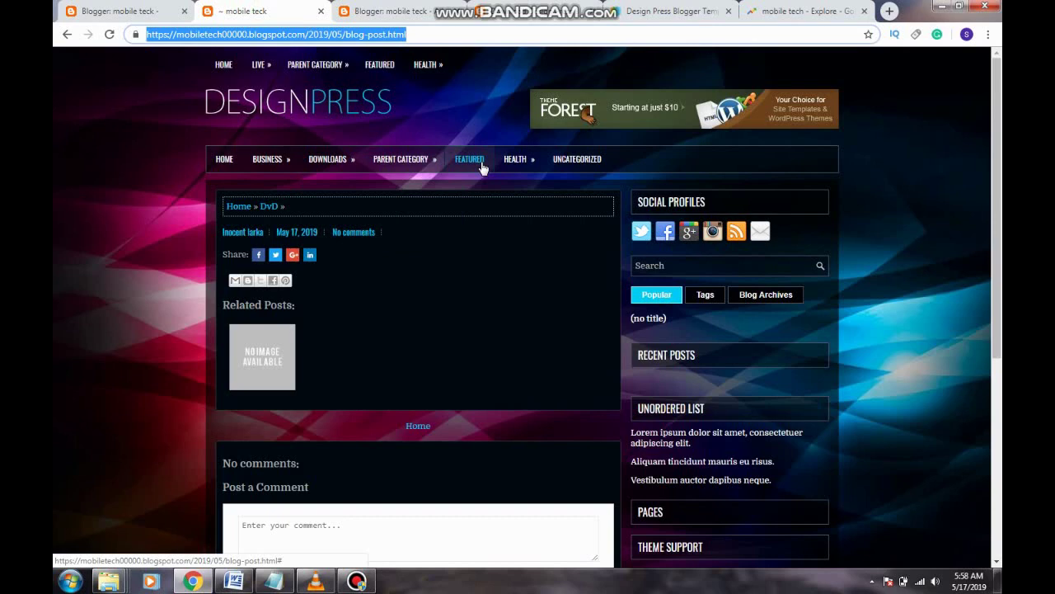
pyautogui.click(483, 169)
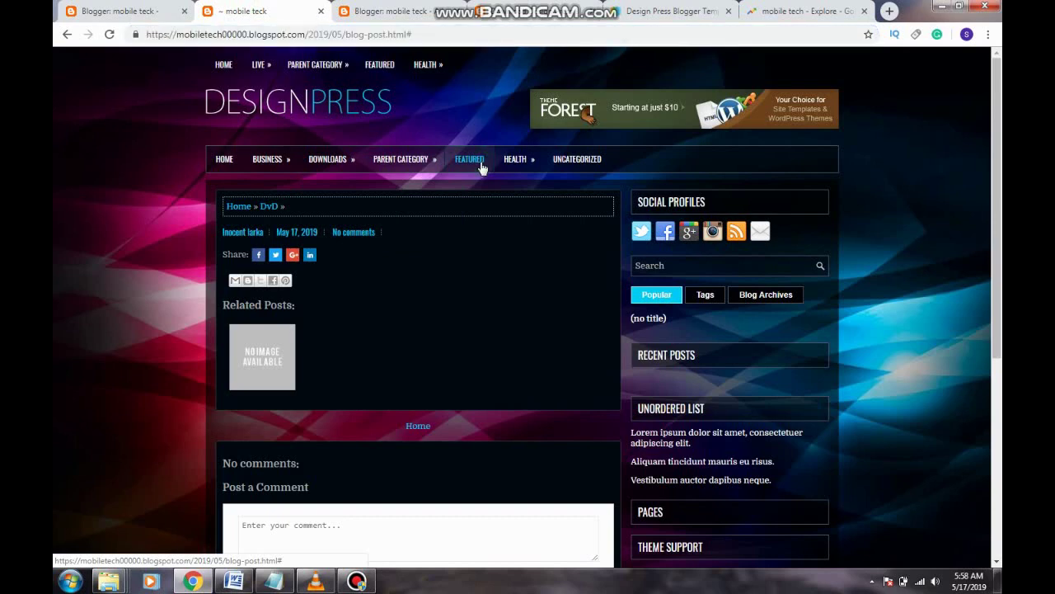
pyautogui.click(113, 9)
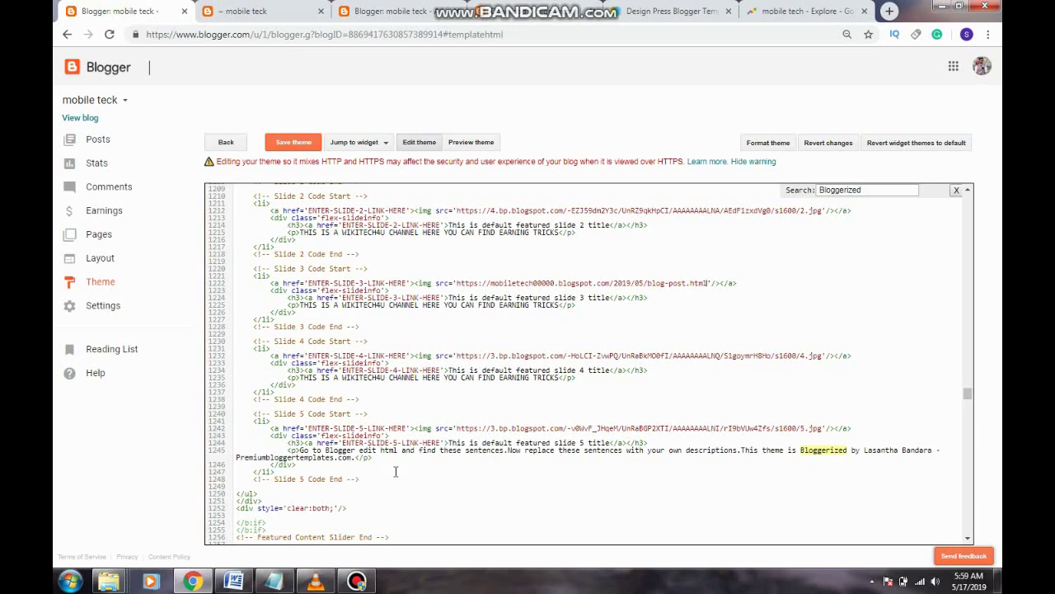
pyautogui.scroll(-1, 395, 472)
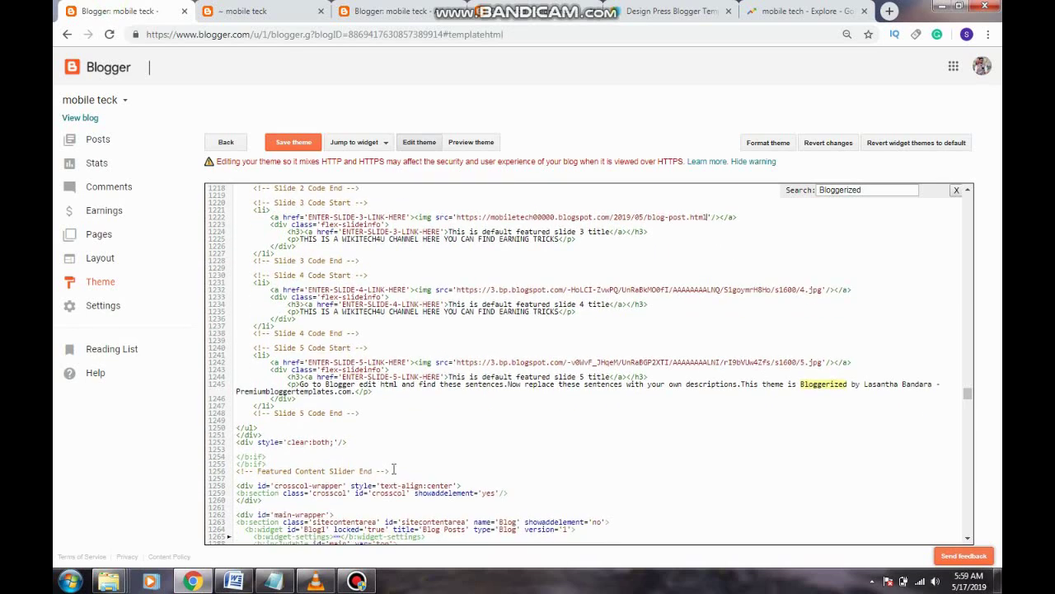
pyautogui.scroll(-1, 396, 470)
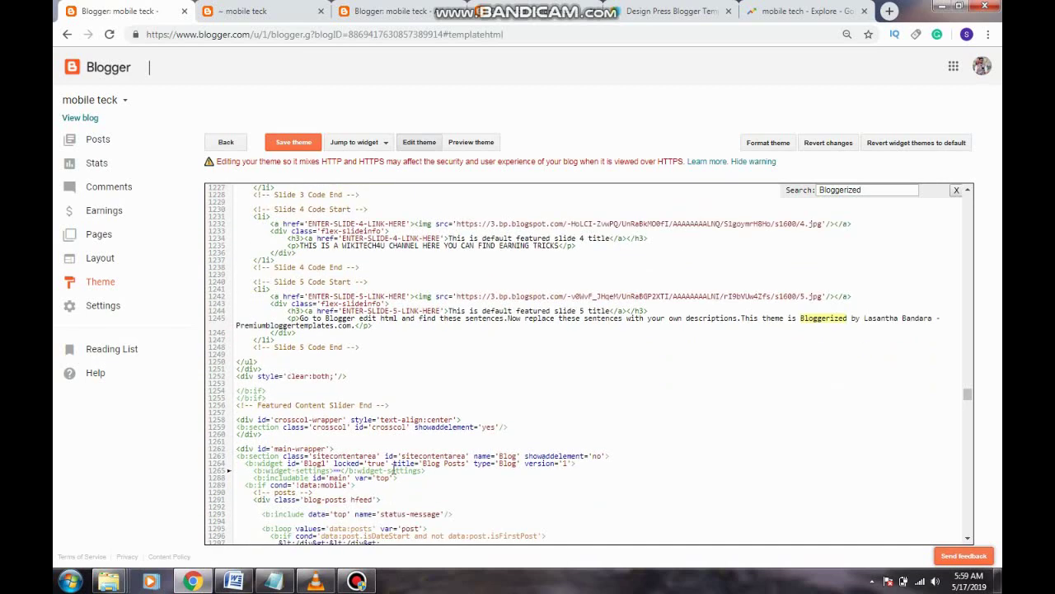
pyautogui.scroll(1, 392, 466)
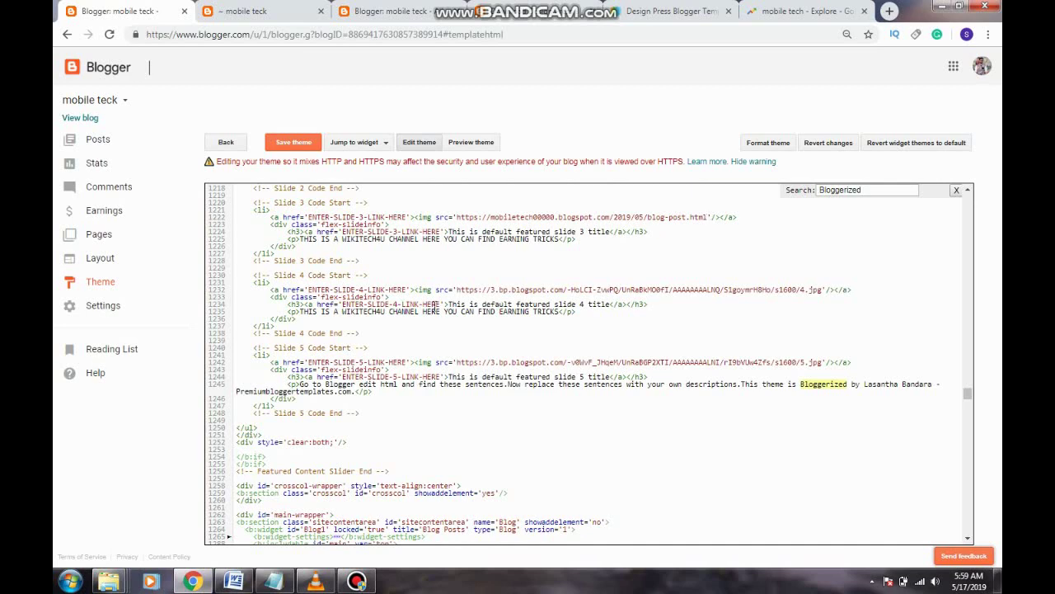
pyautogui.scroll(3, 489, 298)
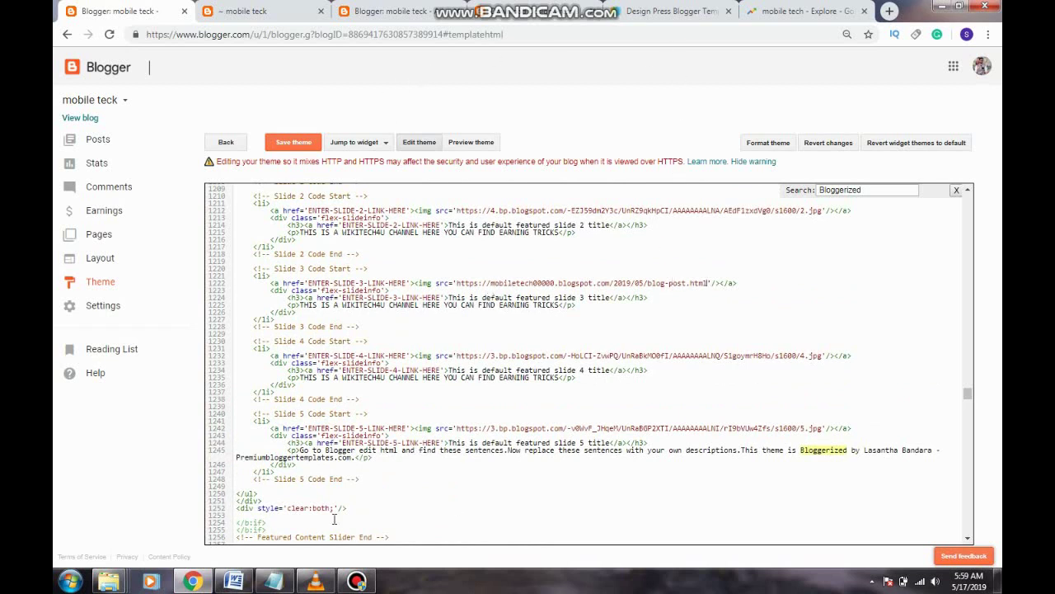
pyautogui.moveTo(356, 581)
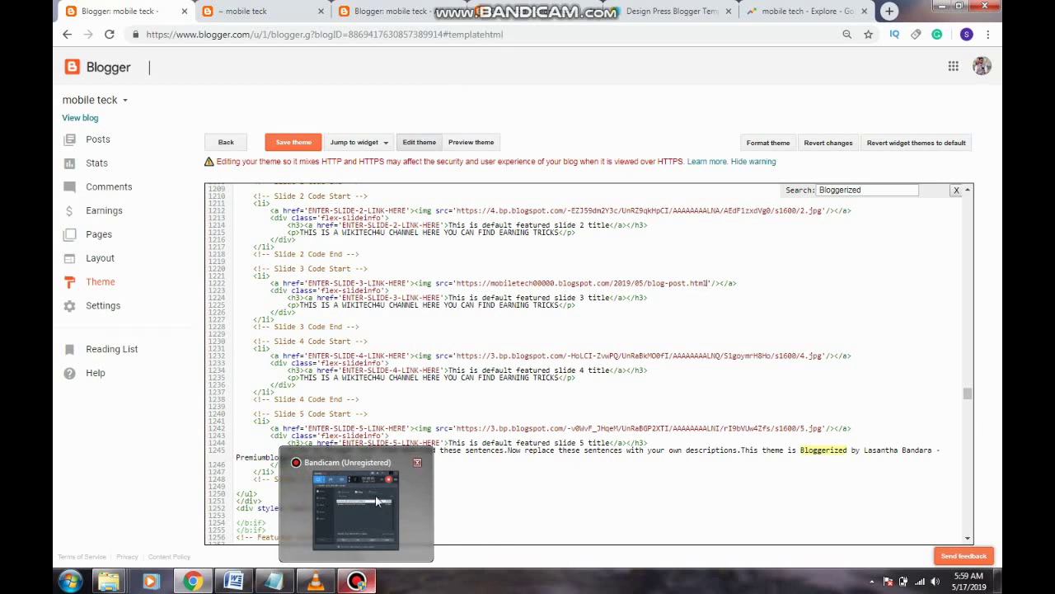
# Step: Save the theme and view the live blog, going through the featured slider's slides in both directions
pyautogui.click(308, 143)
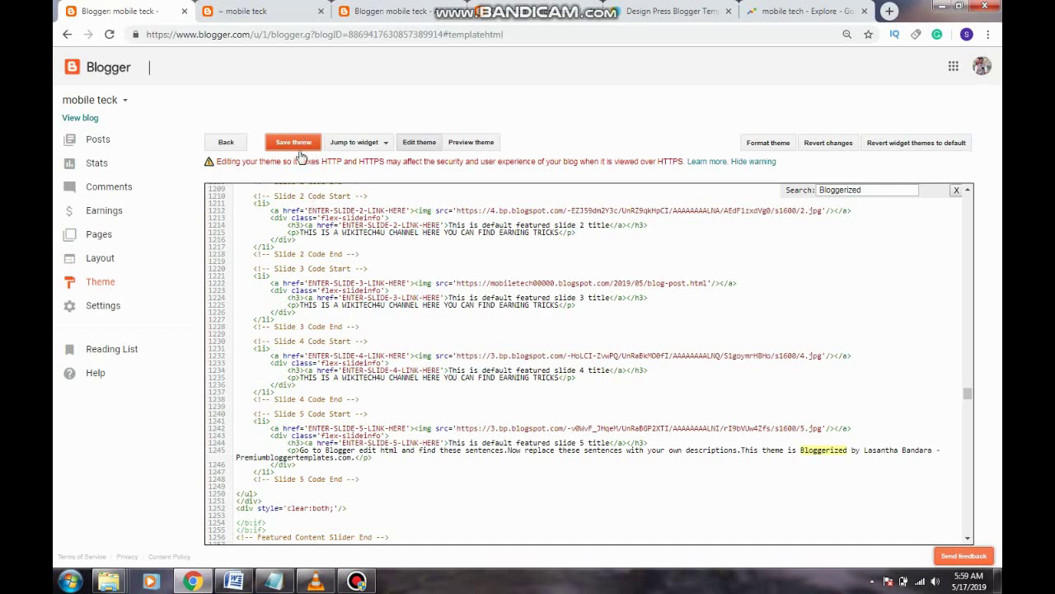
pyautogui.click(88, 120)
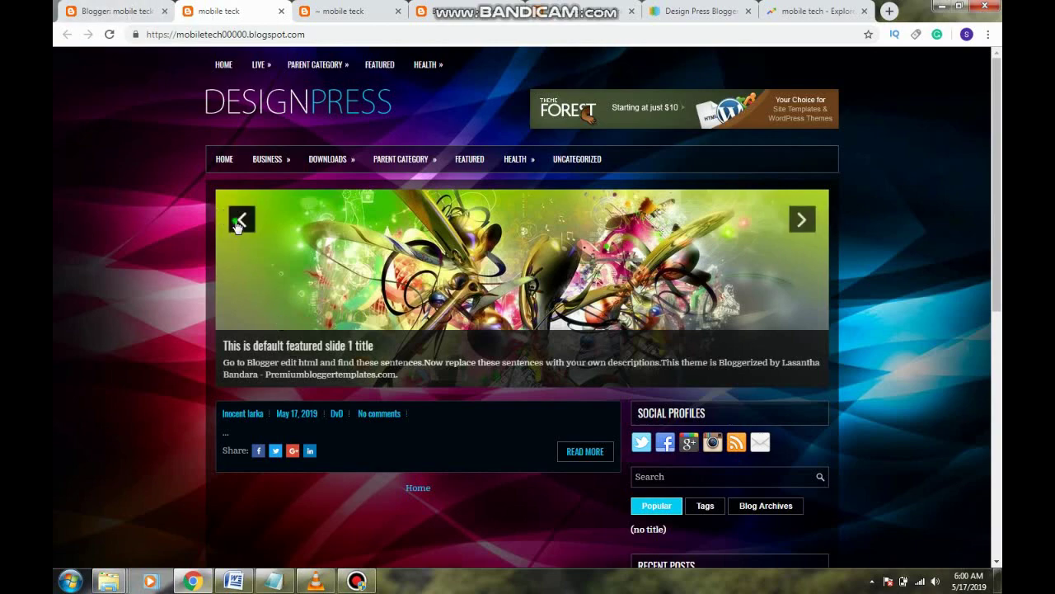
pyautogui.click(240, 220)
pyautogui.click(239, 221)
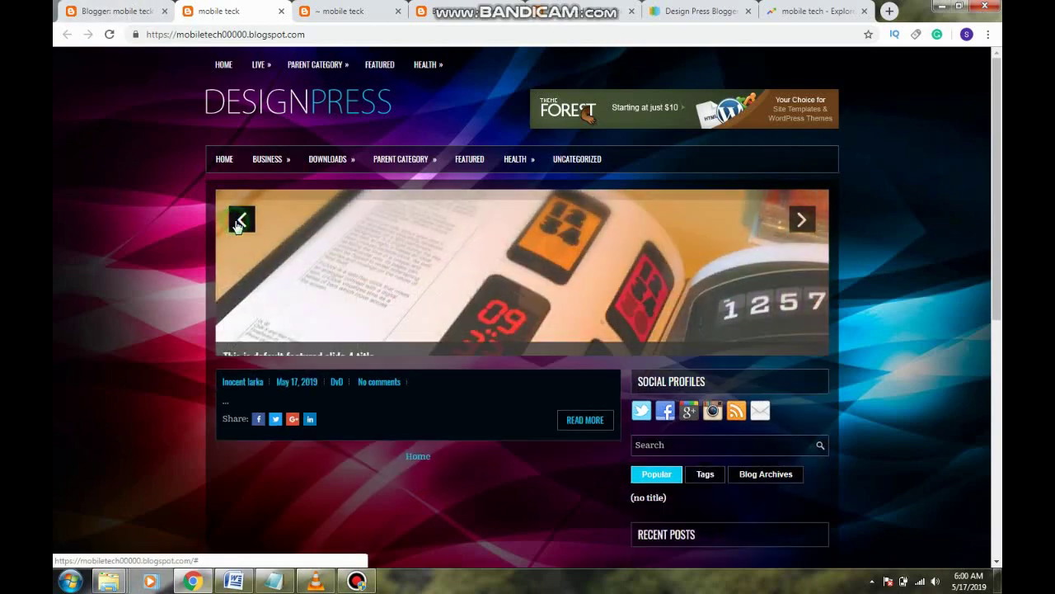
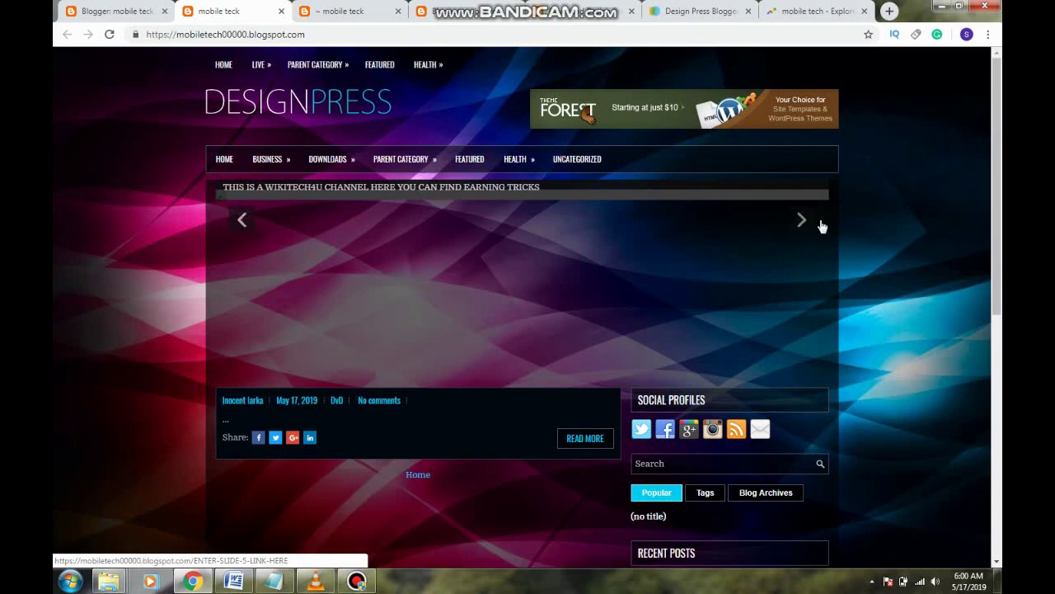
pyautogui.click(804, 221)
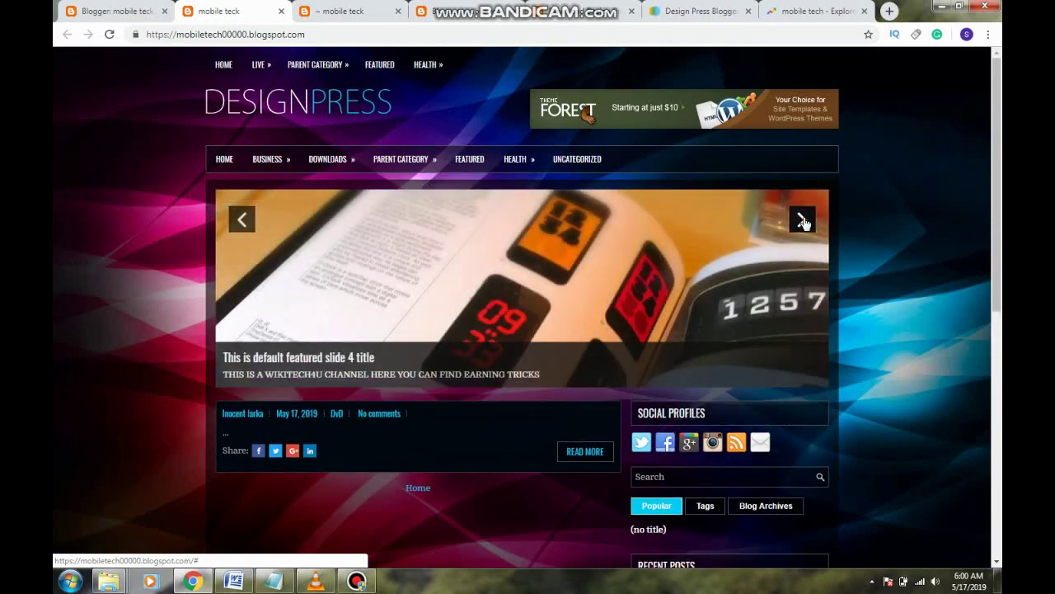
pyautogui.click(799, 217)
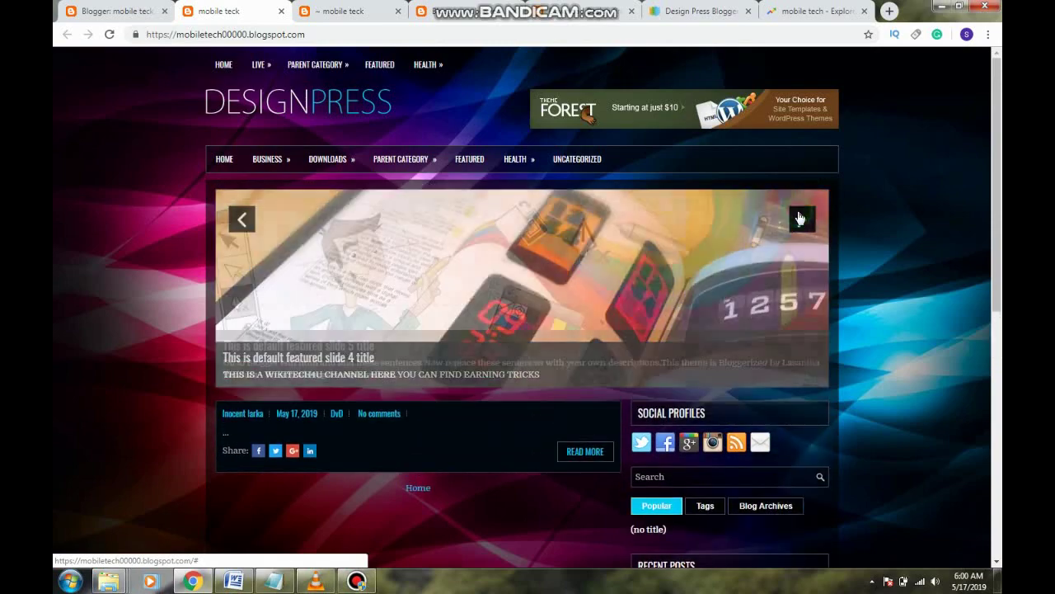
pyautogui.click(800, 219)
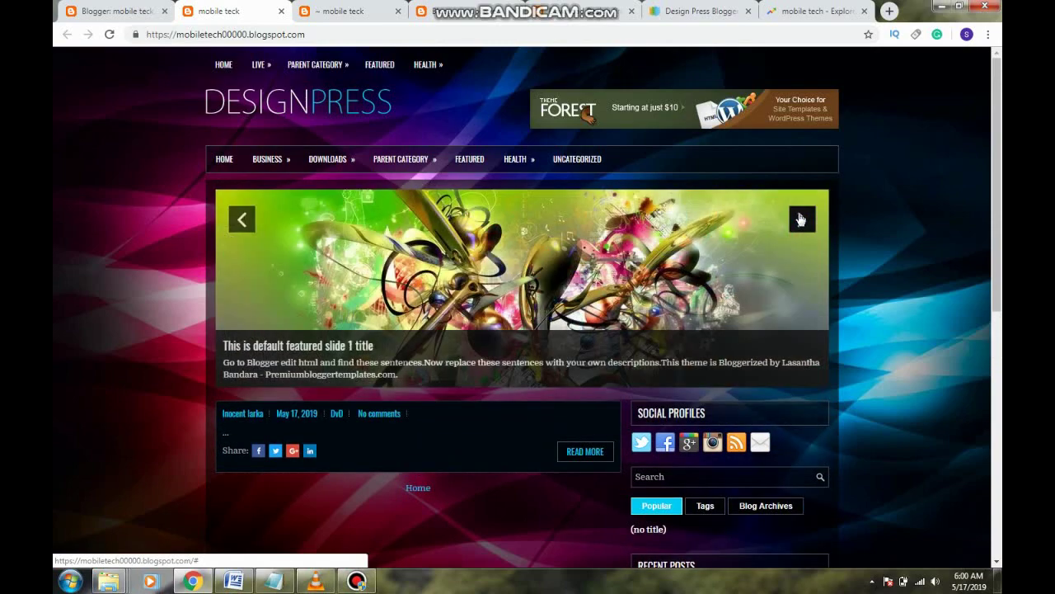
pyautogui.click(800, 219)
pyautogui.click(800, 218)
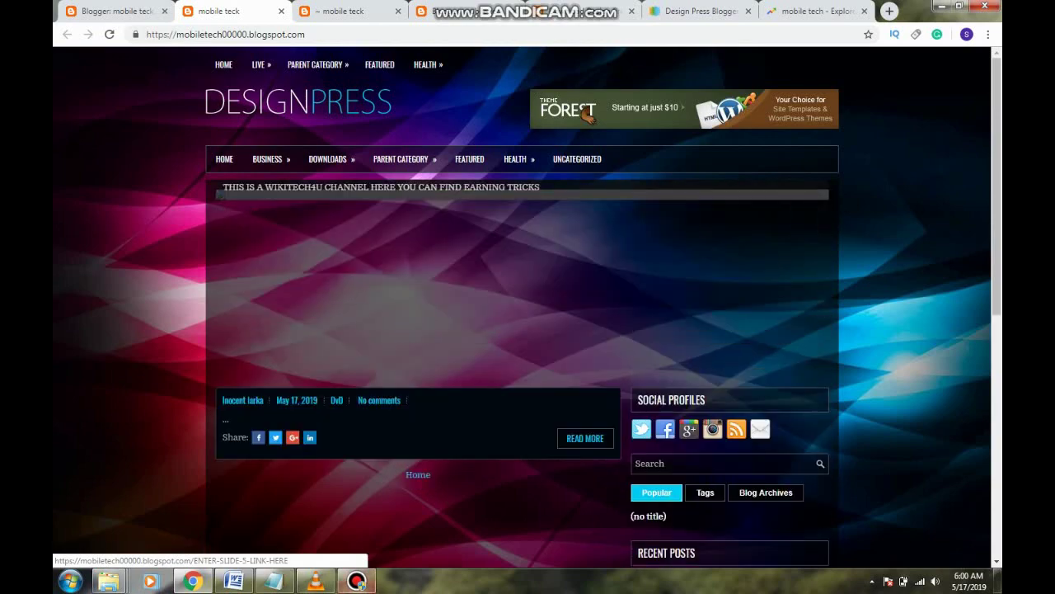
# Step: Examine the live blog's home page down to its footer, the Downloads submenu and the slider section of the theme code
pyautogui.scroll(-2, 357, 359)
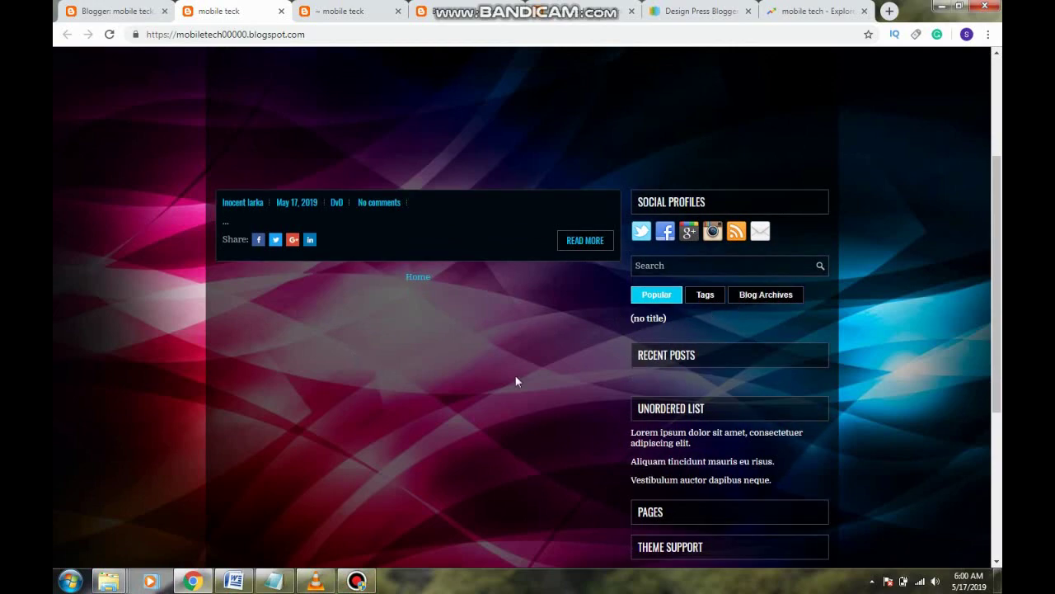
pyautogui.scroll(-3, 515, 378)
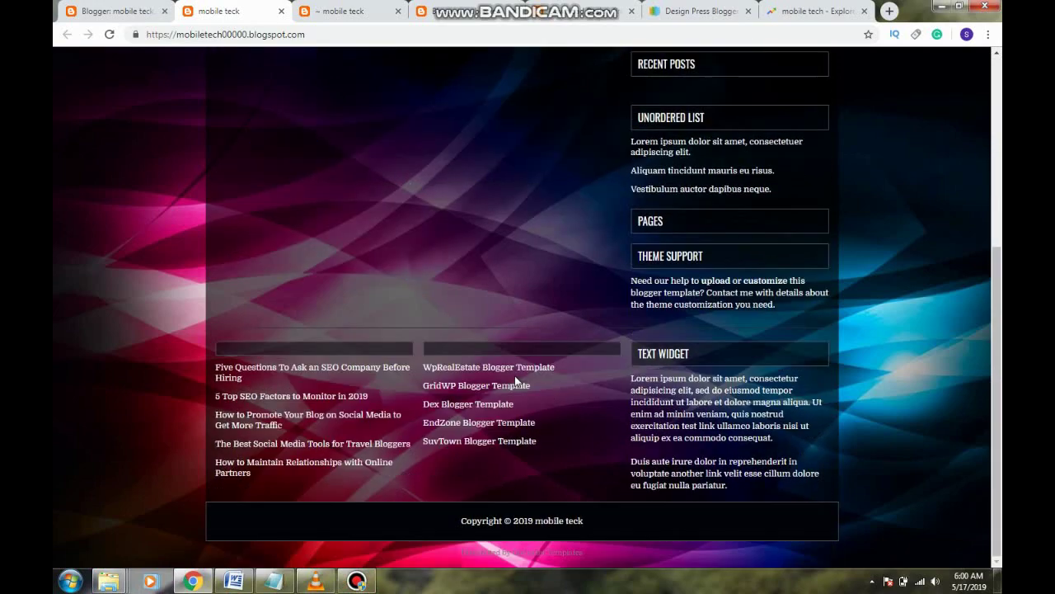
pyautogui.scroll(5, 516, 377)
pyautogui.moveTo(328, 142)
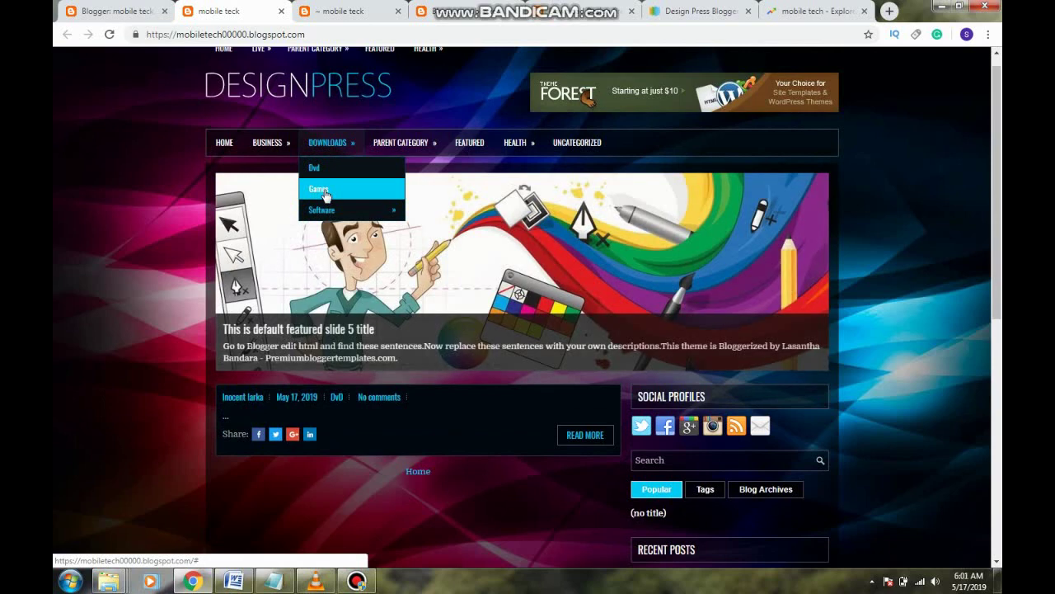
pyautogui.click(115, 11)
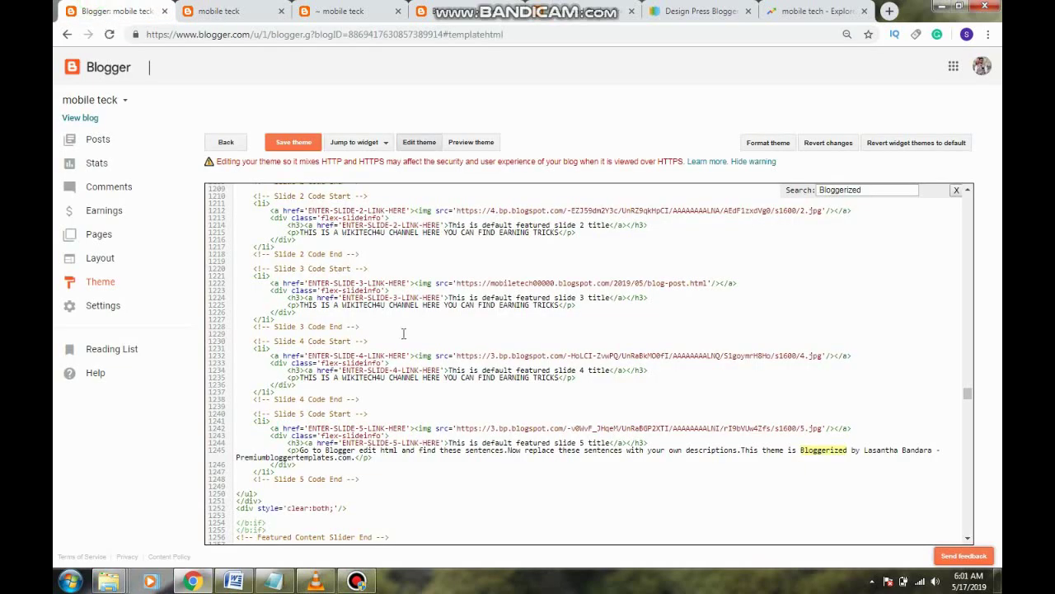
pyautogui.scroll(-1, 351, 234)
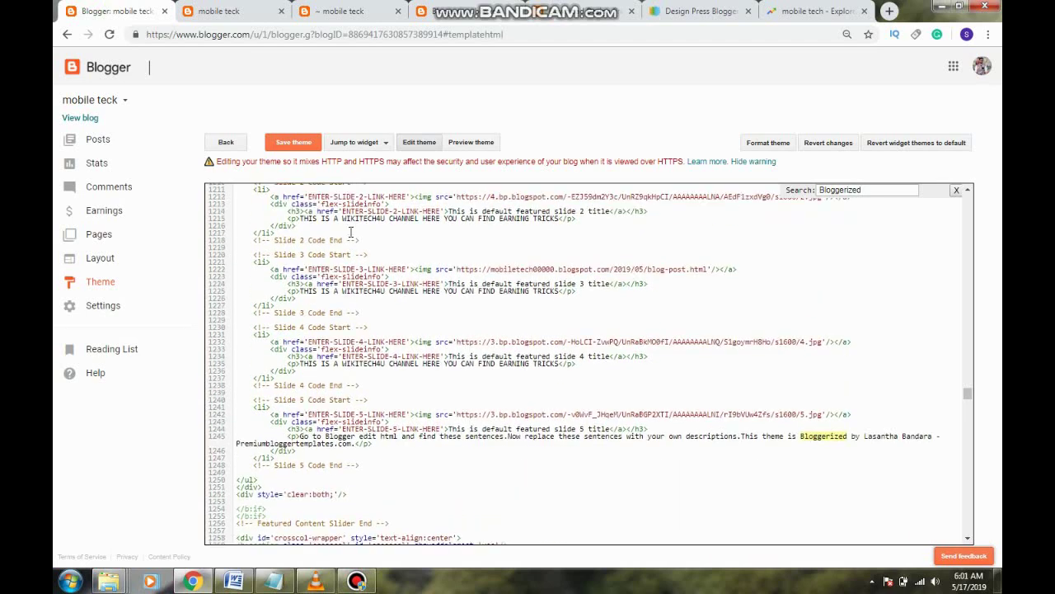
pyautogui.click(257, 8)
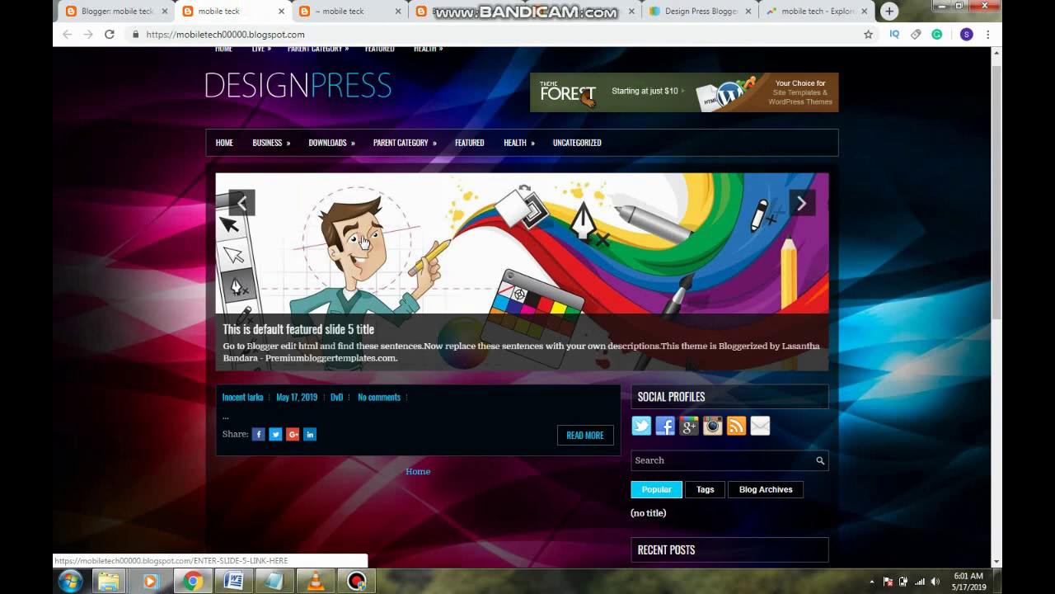
pyautogui.click(116, 11)
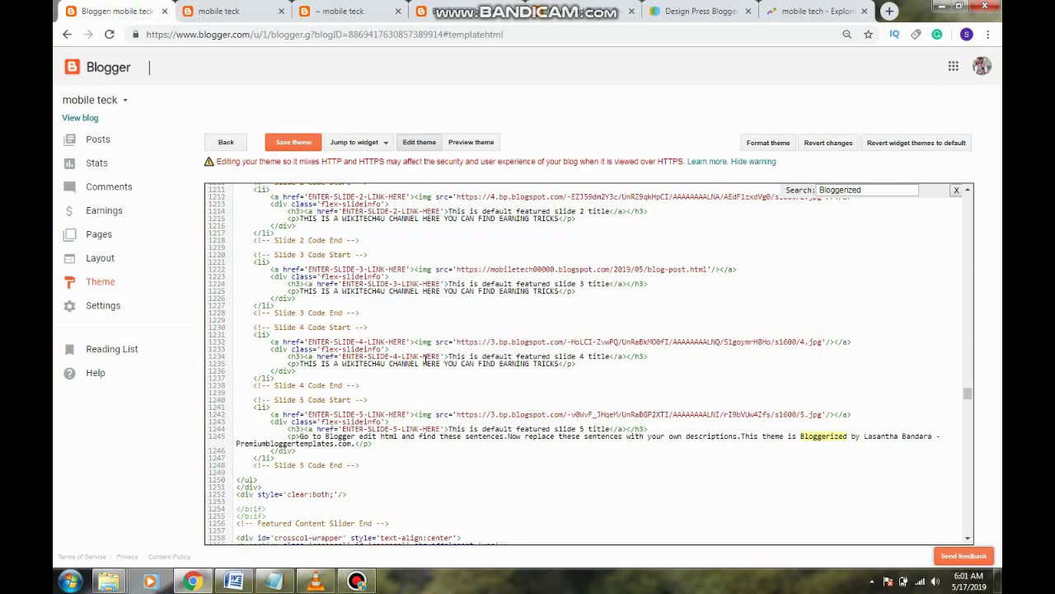
pyautogui.scroll(-2, 425, 355)
pyautogui.scroll(-1, 426, 364)
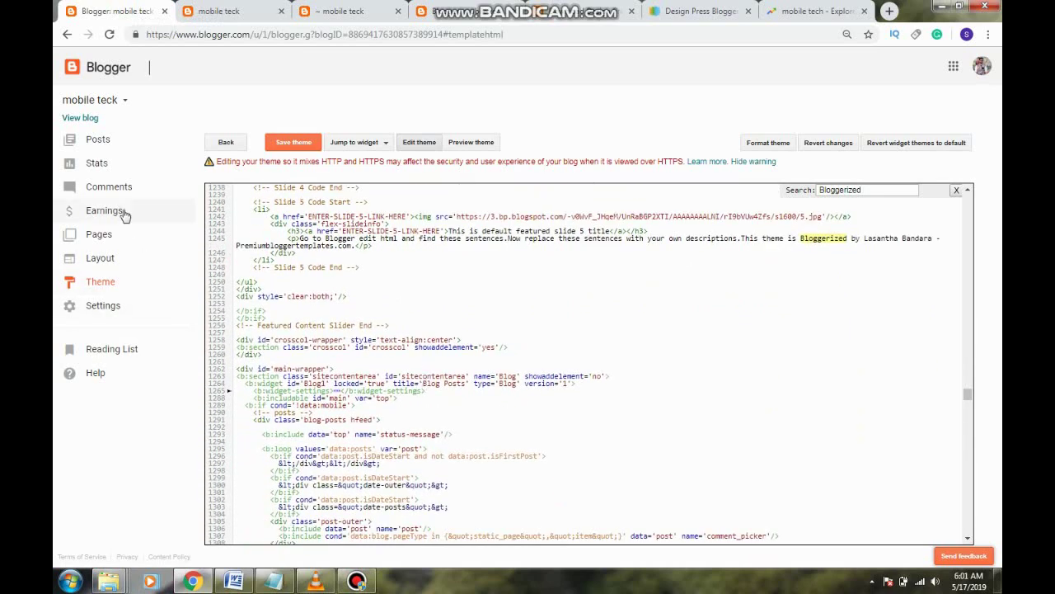
# Step: Create a new post titled "HOW TO DOWNLOAD MOVIES IN MOBILE" with the body text "ZCDXCB ZXCB\SVSBXZVZXCVZXVX"
pyautogui.click(93, 138)
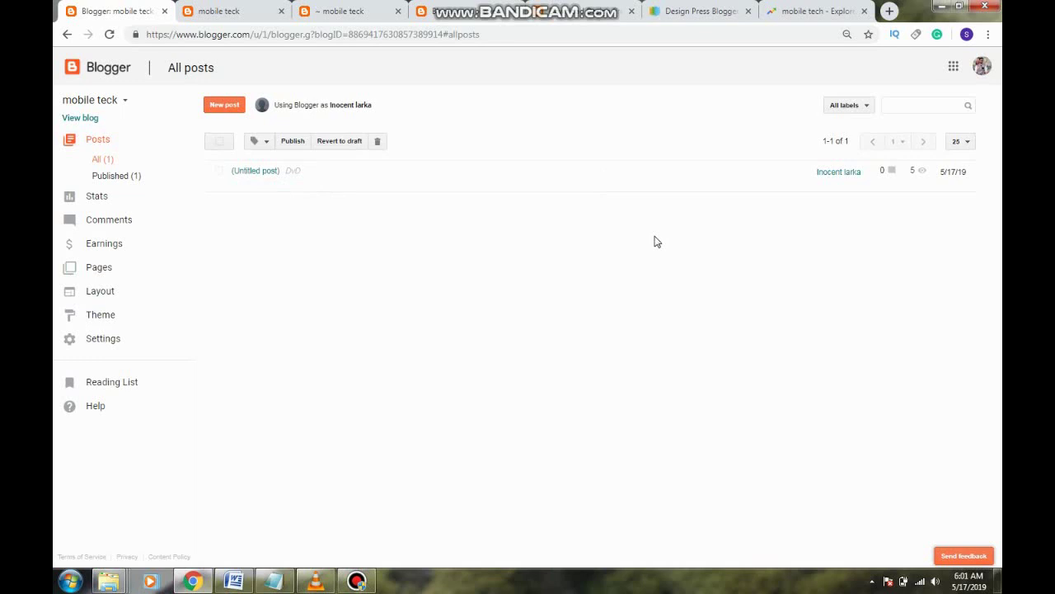
pyautogui.click(229, 113)
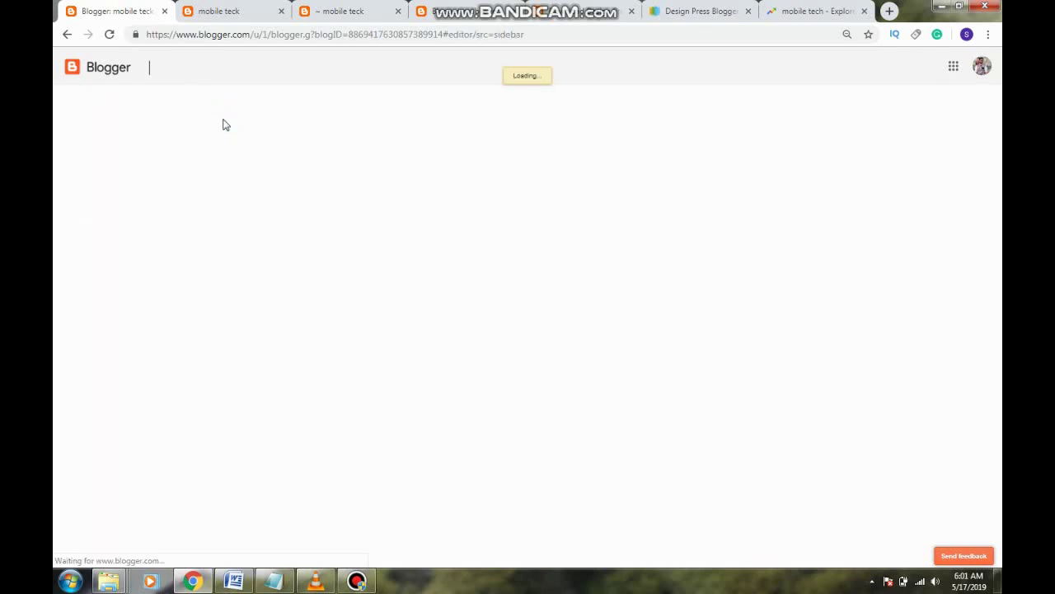
pyautogui.click(297, 204)
pyautogui.click(280, 100)
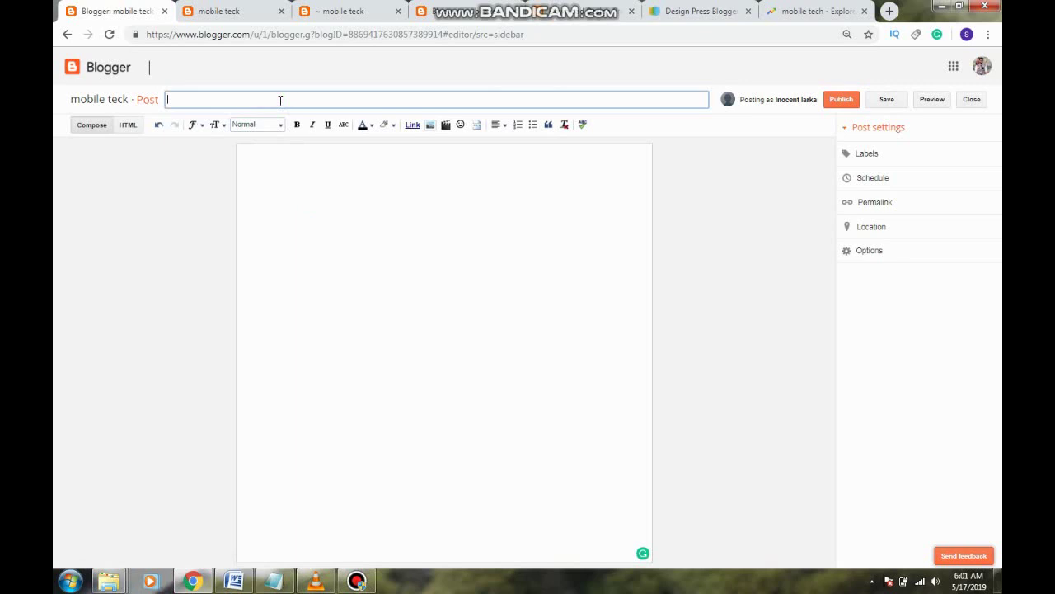
pyautogui.write('HOW TO DOWNLOAD MO')
pyautogui.write('VIES IN MOBILE')
pyautogui.click(434, 211)
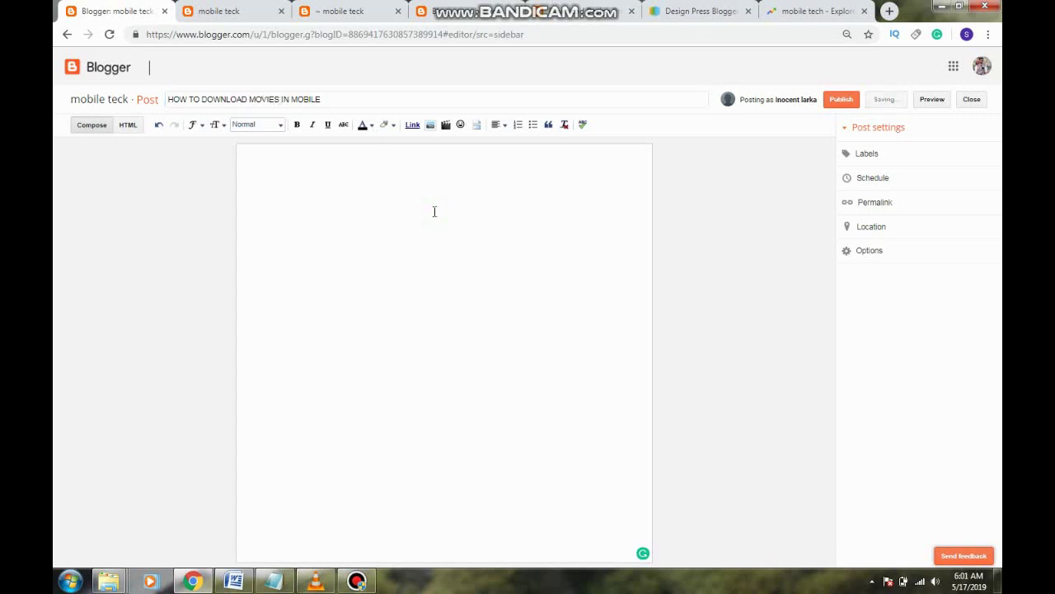
pyautogui.write('ZCDXCB ZXCB\\SVSBXZVZXCVZXVX')
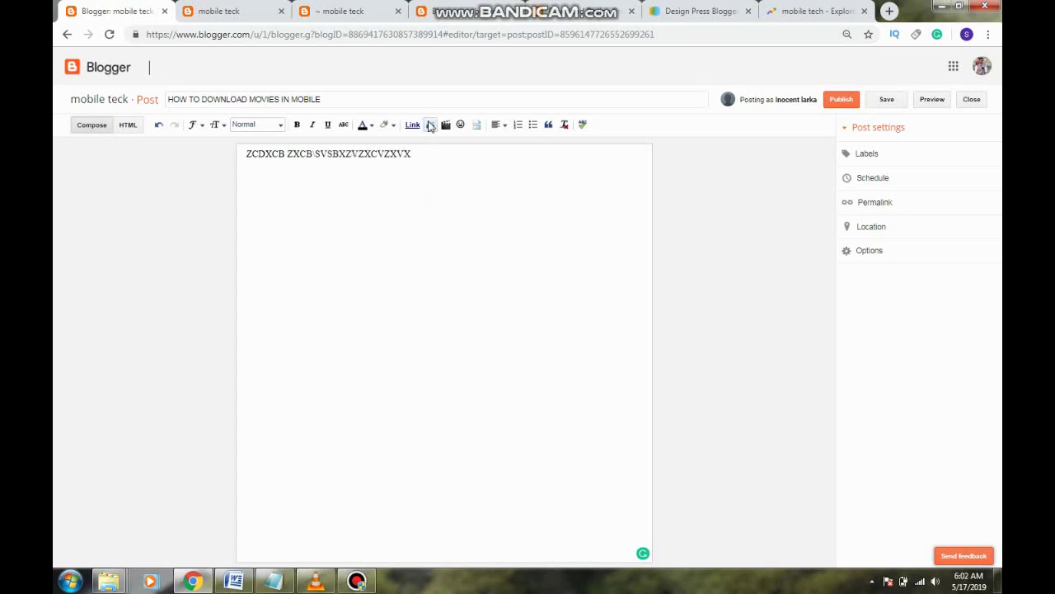
# Step: Start an image upload for the post and browse to the 100CANON folder on New Volume (E:)
pyautogui.click(431, 129)
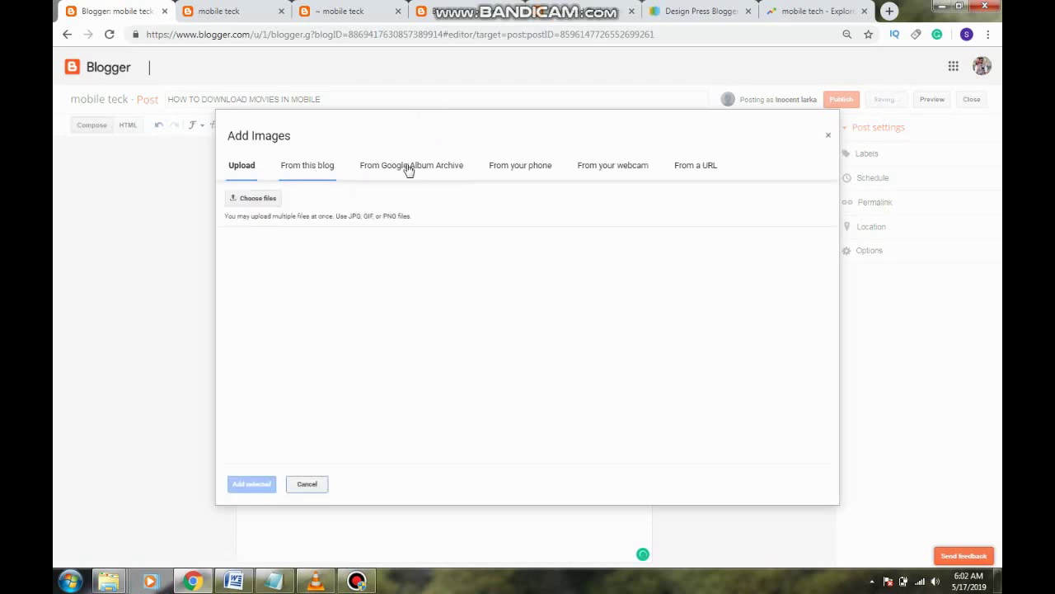
pyautogui.click(277, 199)
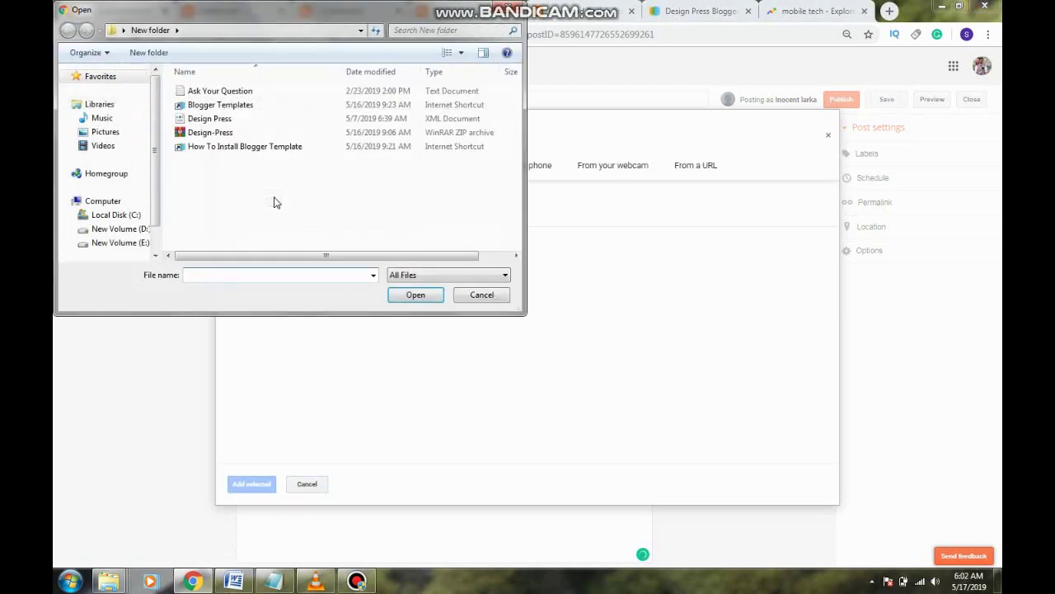
pyautogui.moveTo(153, 212); pyautogui.dragTo(118, 207)
pyautogui.click(118, 208)
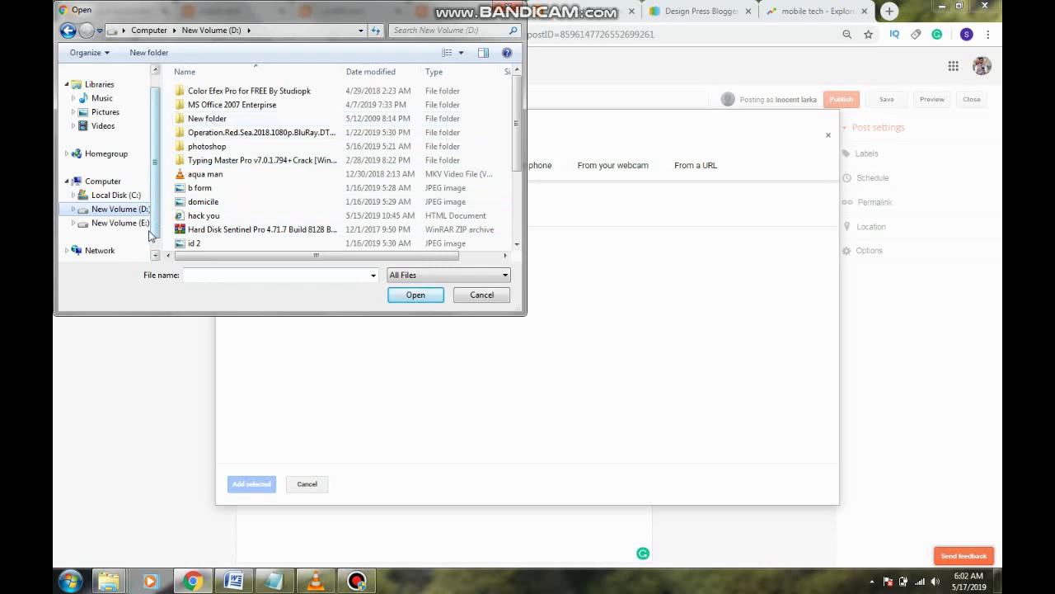
pyautogui.click(119, 222)
pyautogui.doubleClick(218, 215)
pyautogui.doubleClick(243, 91)
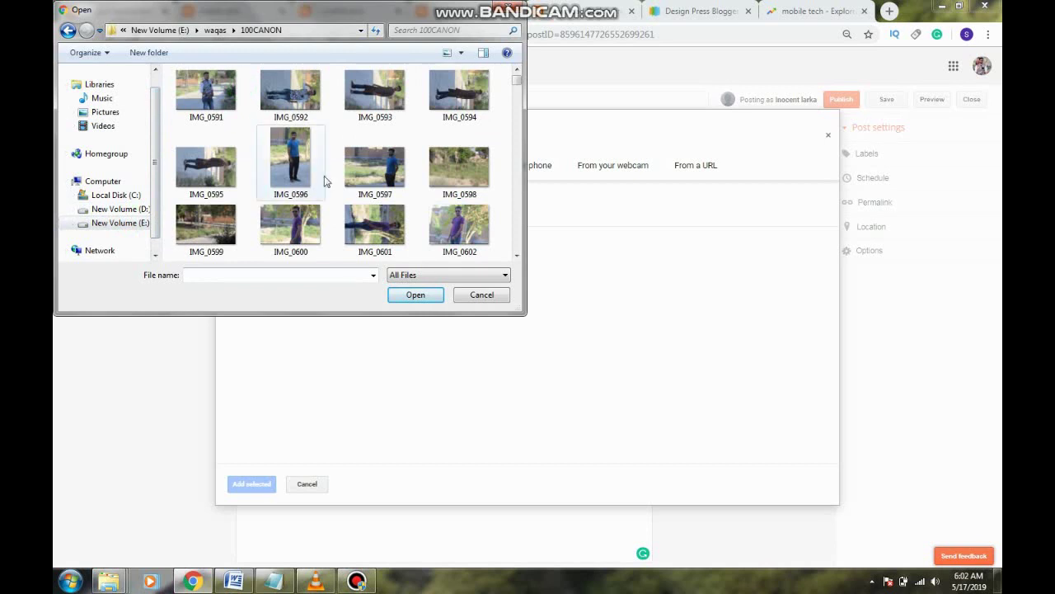
# Step: Upload the photo IMG_0836 from the folder and insert it into the post below the text
pyautogui.scroll(-8, 325, 181)
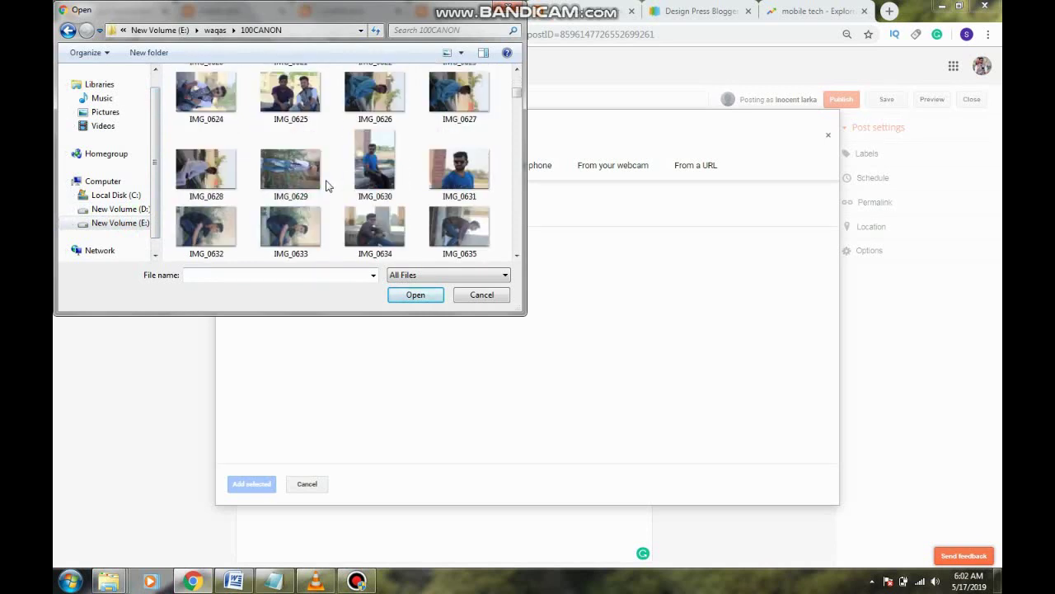
pyautogui.scroll(-10, 325, 186)
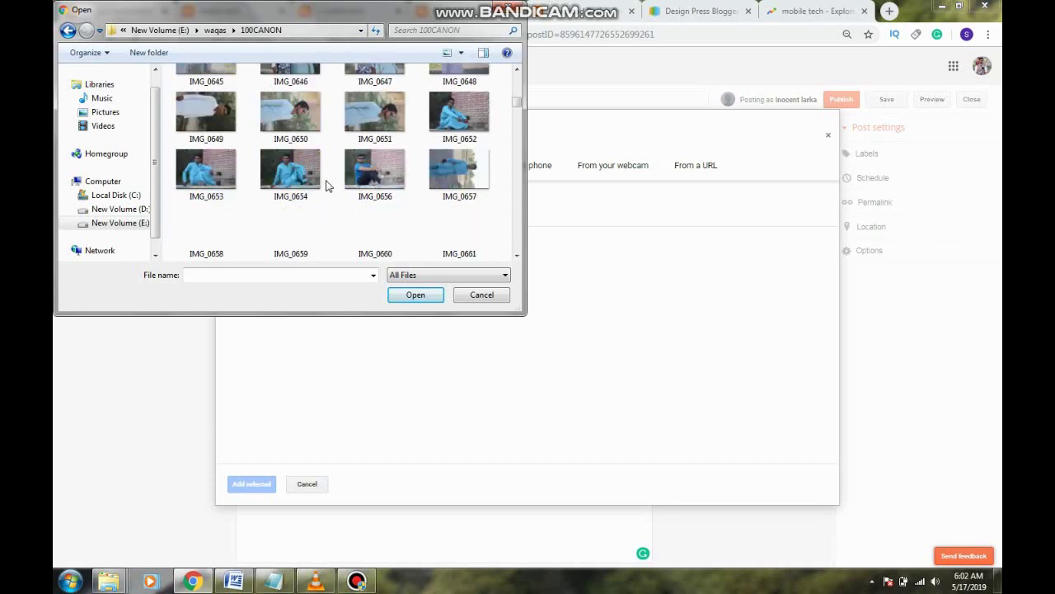
pyautogui.scroll(-15, 326, 185)
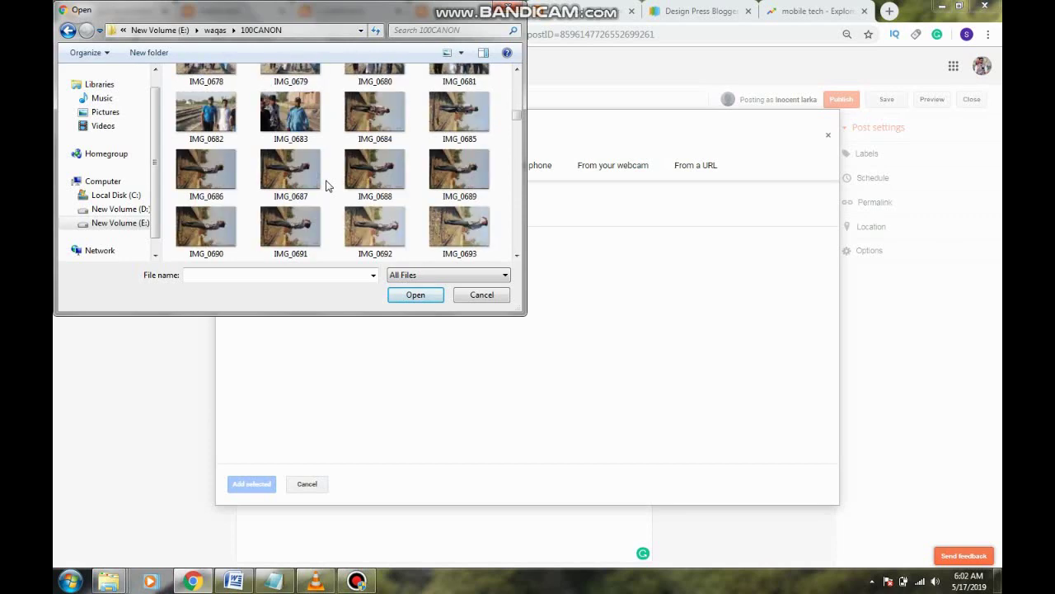
pyautogui.scroll(-15, 326, 186)
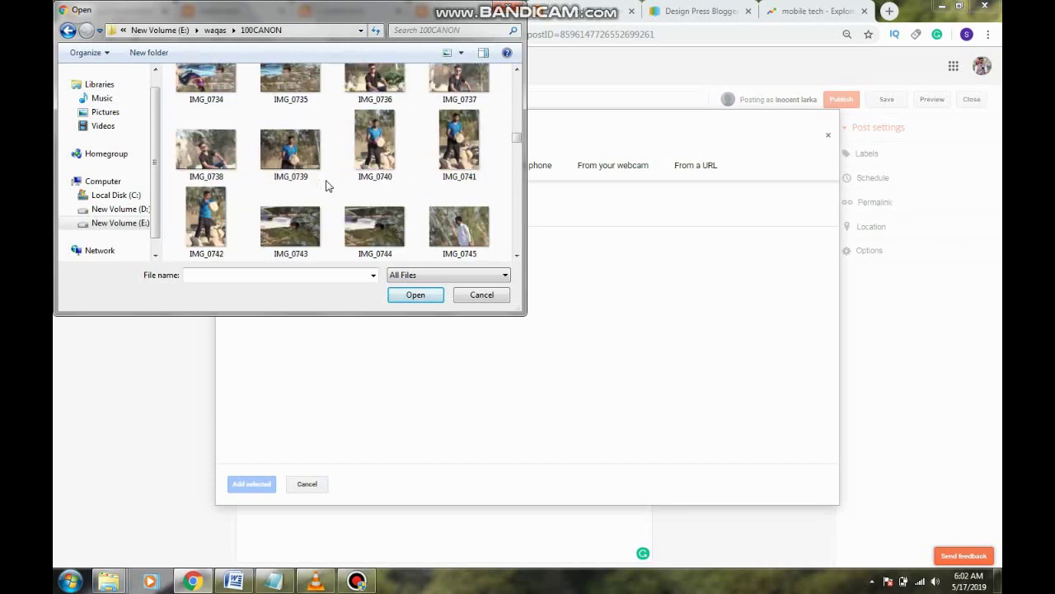
pyautogui.scroll(-20, 326, 185)
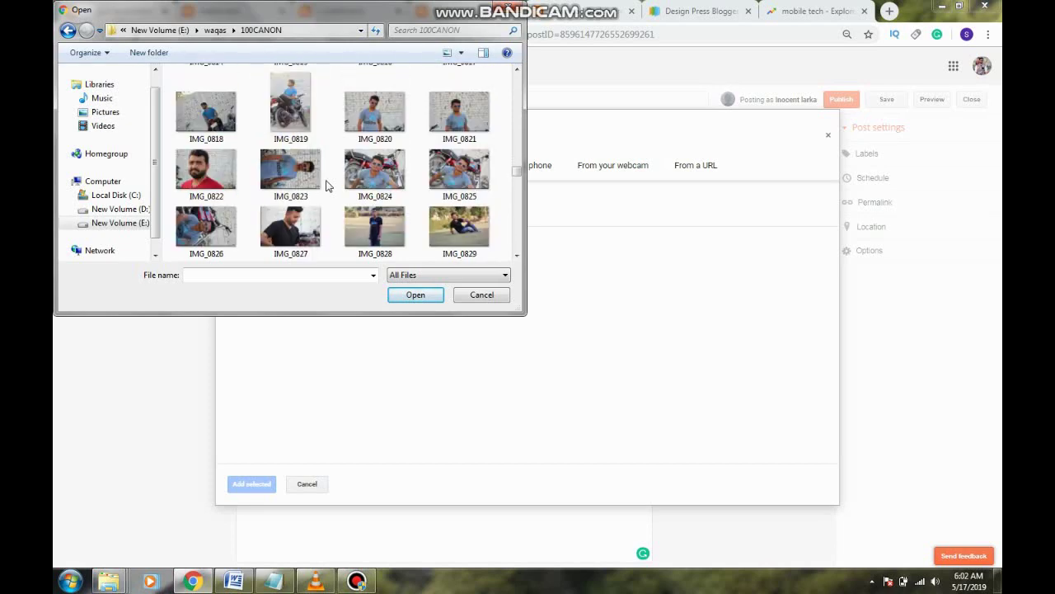
pyautogui.scroll(-1, 326, 185)
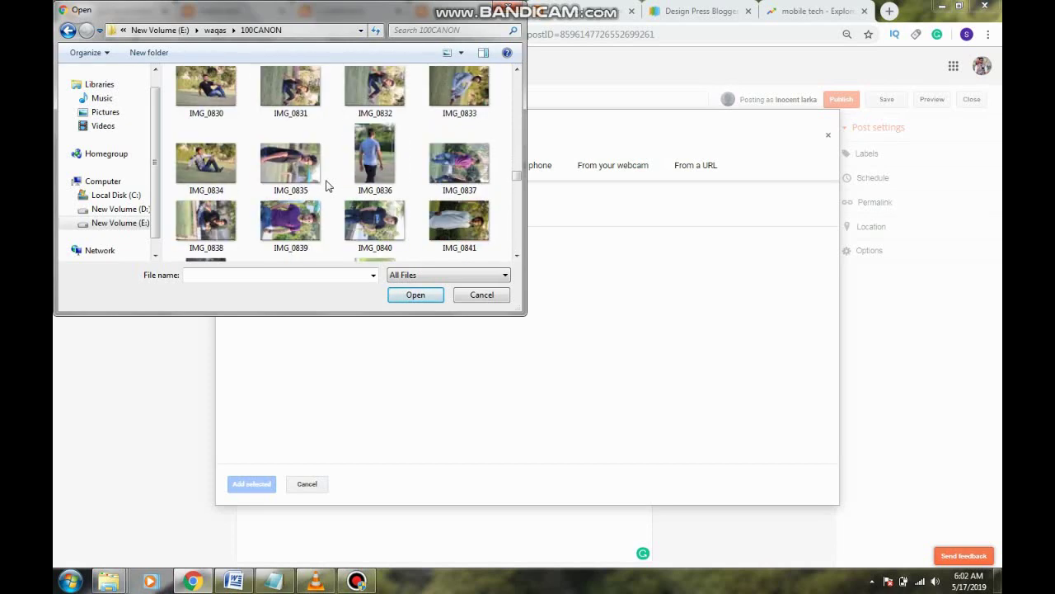
pyautogui.click(375, 148)
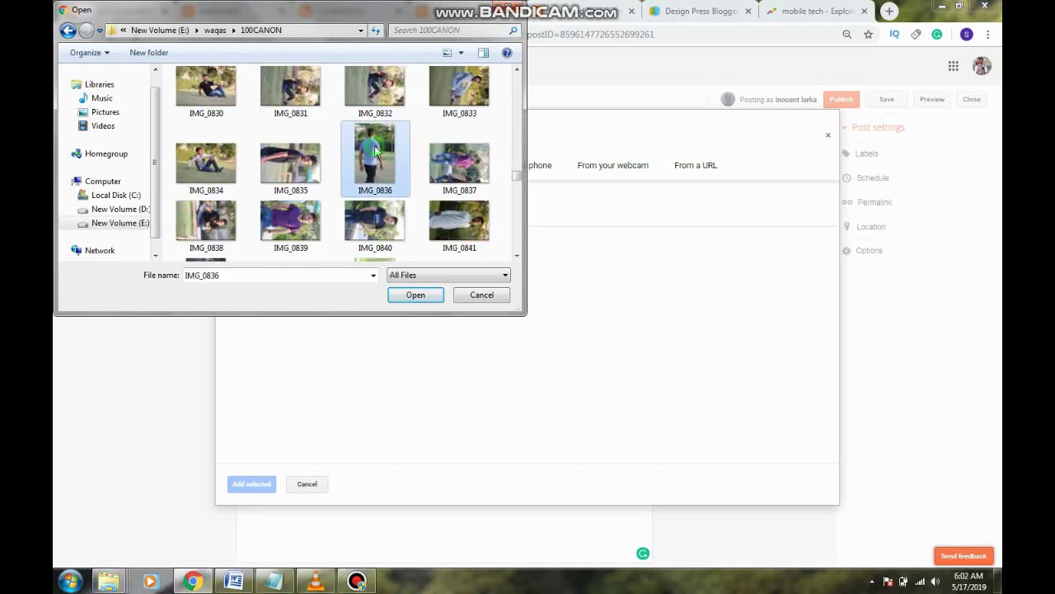
pyautogui.click(417, 295)
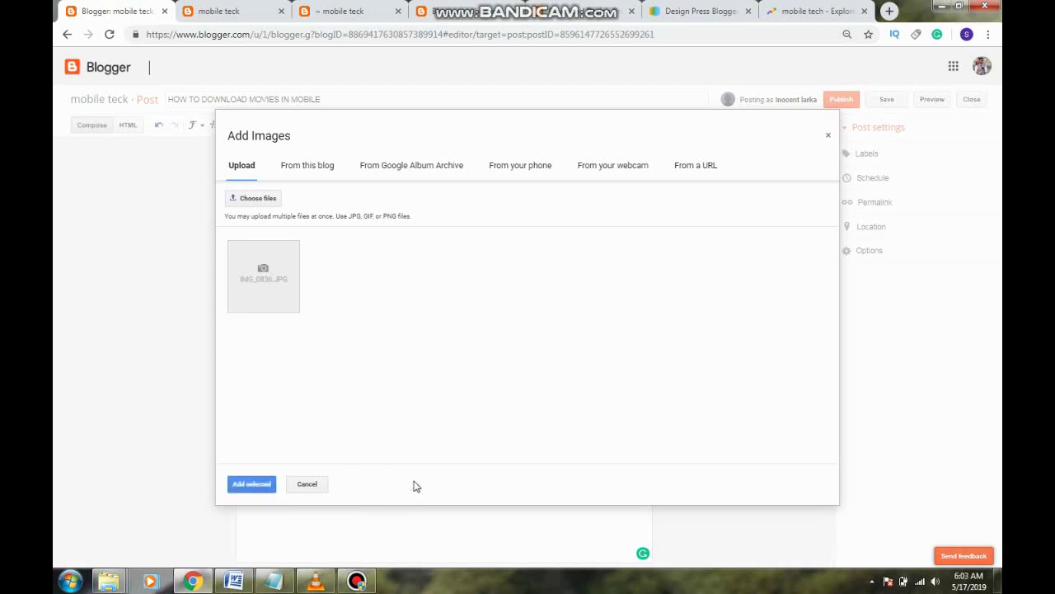
pyautogui.click(269, 282)
pyautogui.click(251, 483)
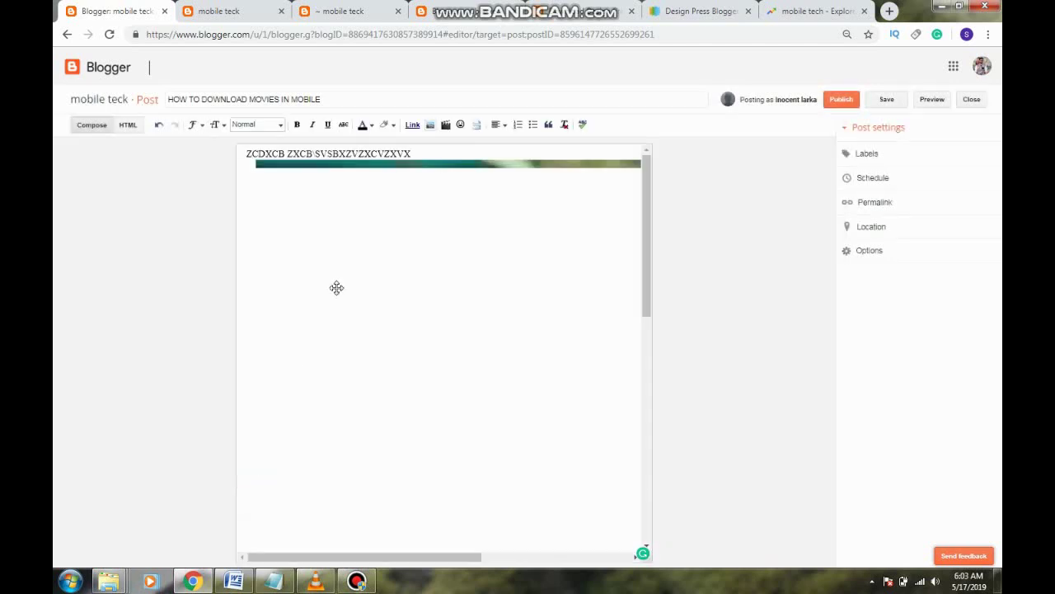
# Step: Try the inserted photo at original size and set its display size to X-Large
pyautogui.click(451, 228)
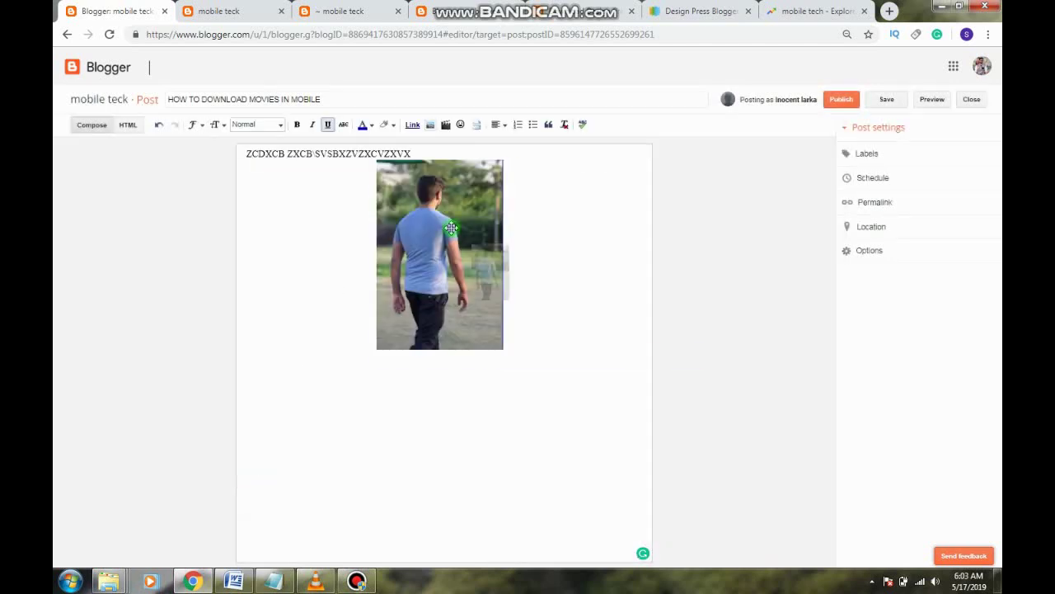
pyautogui.moveTo(450, 229); pyautogui.dragTo(482, 318)
pyautogui.click(430, 358)
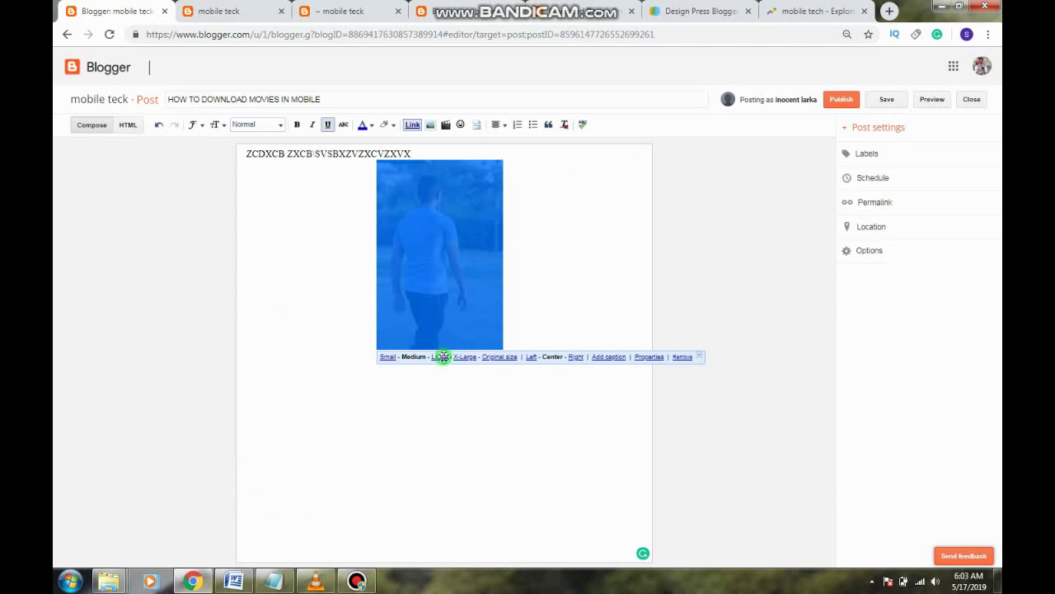
pyautogui.click(474, 403)
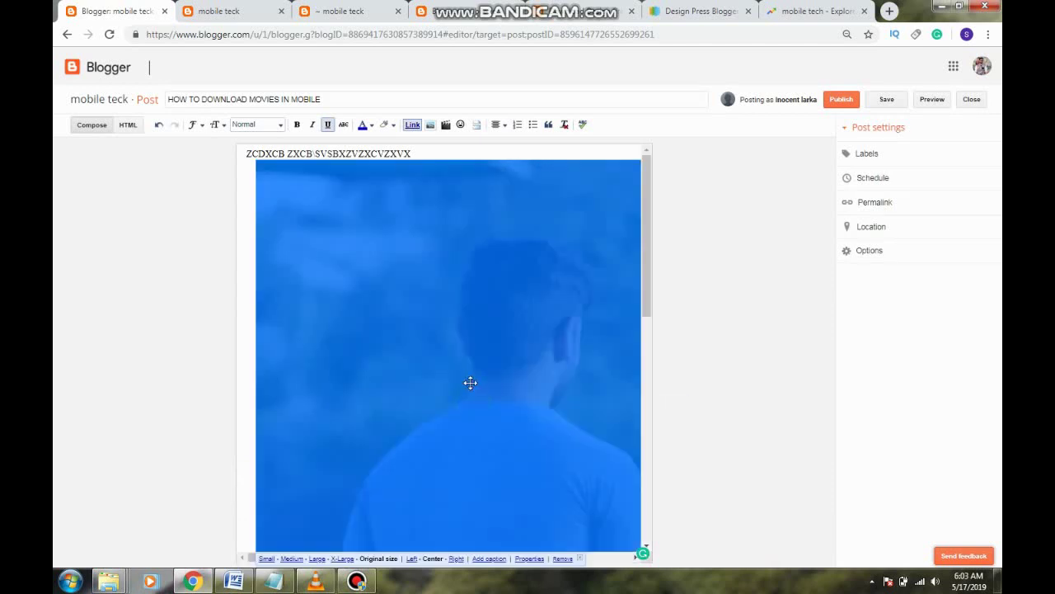
pyautogui.scroll(-10, 470, 381)
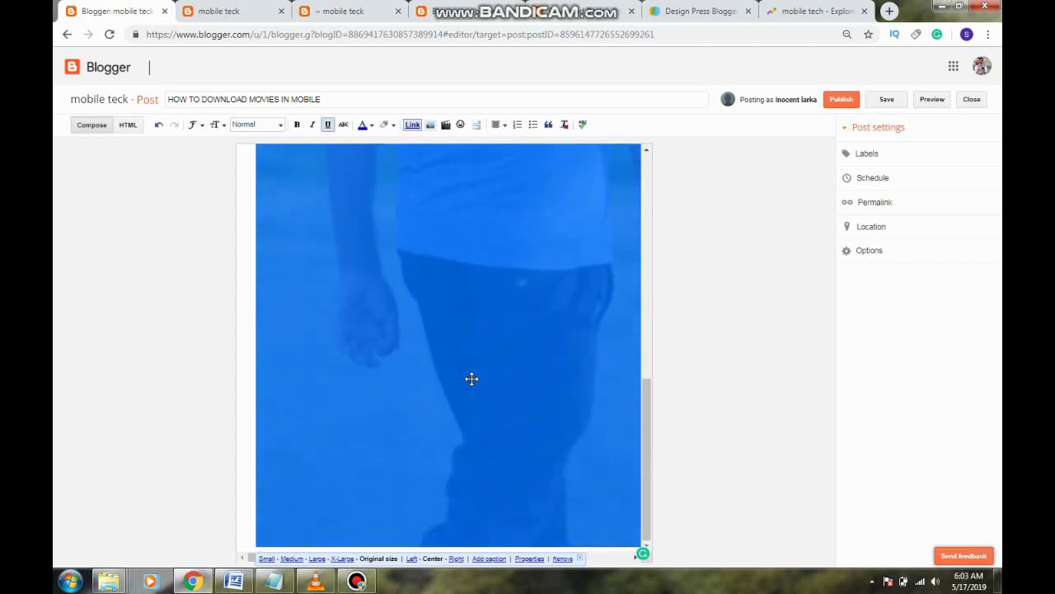
pyautogui.click(341, 559)
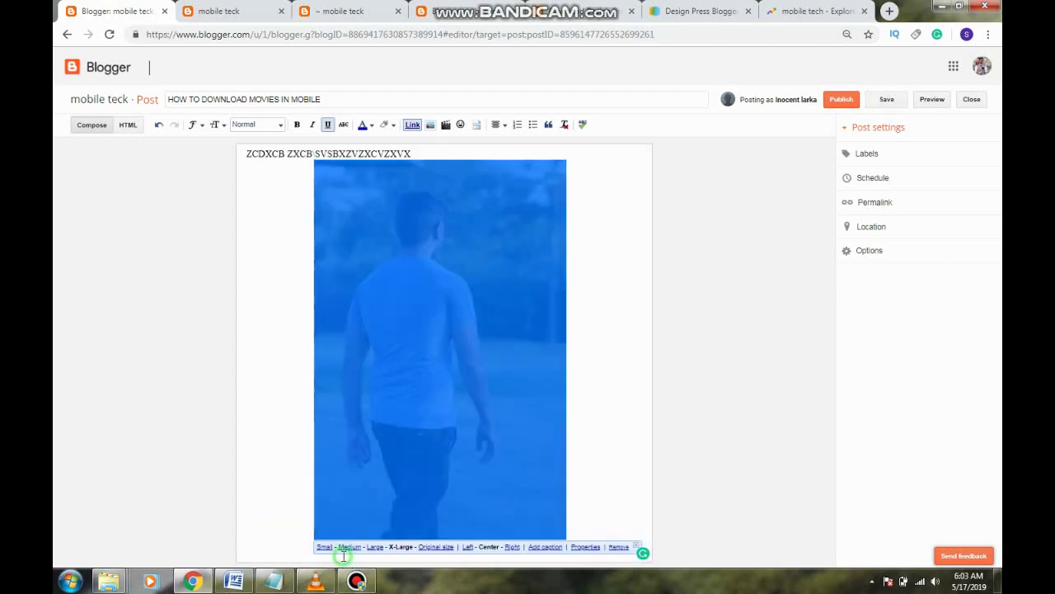
pyautogui.click(280, 313)
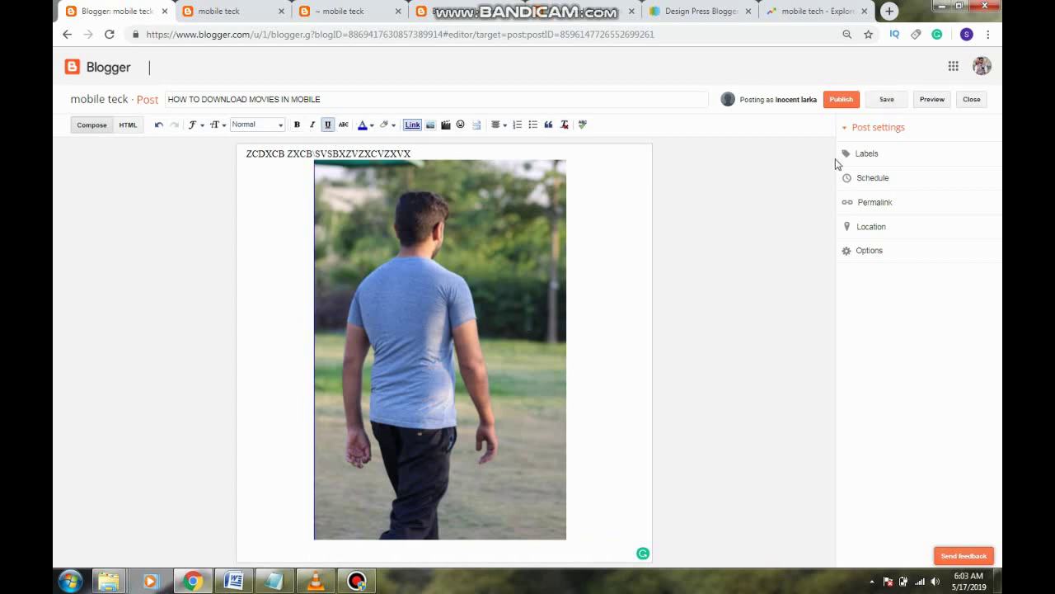
# Step: Assign the existing label DvD to the post and publish it
pyautogui.click(872, 151)
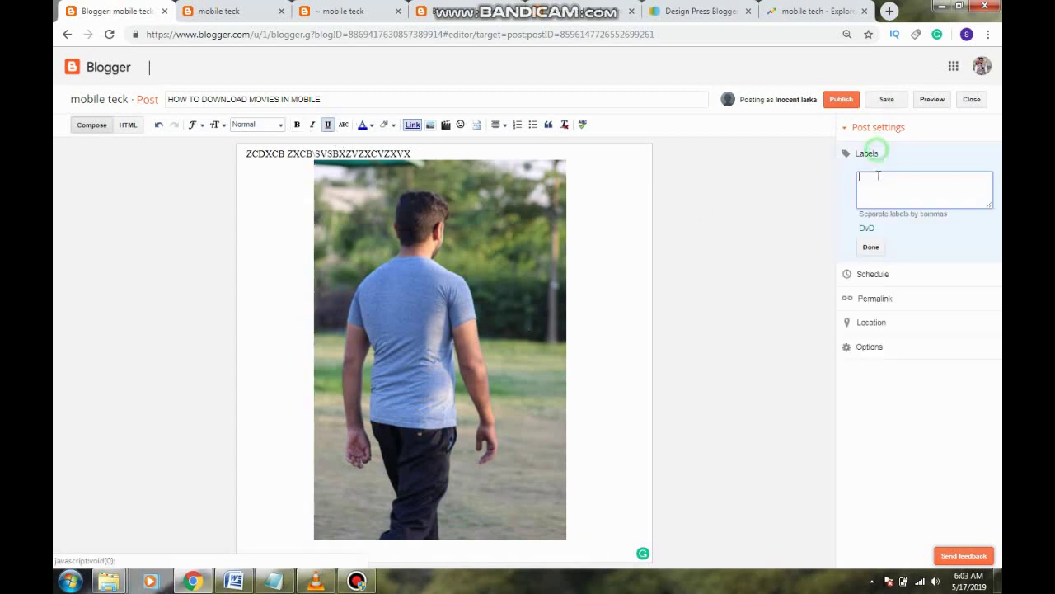
pyautogui.click(872, 231)
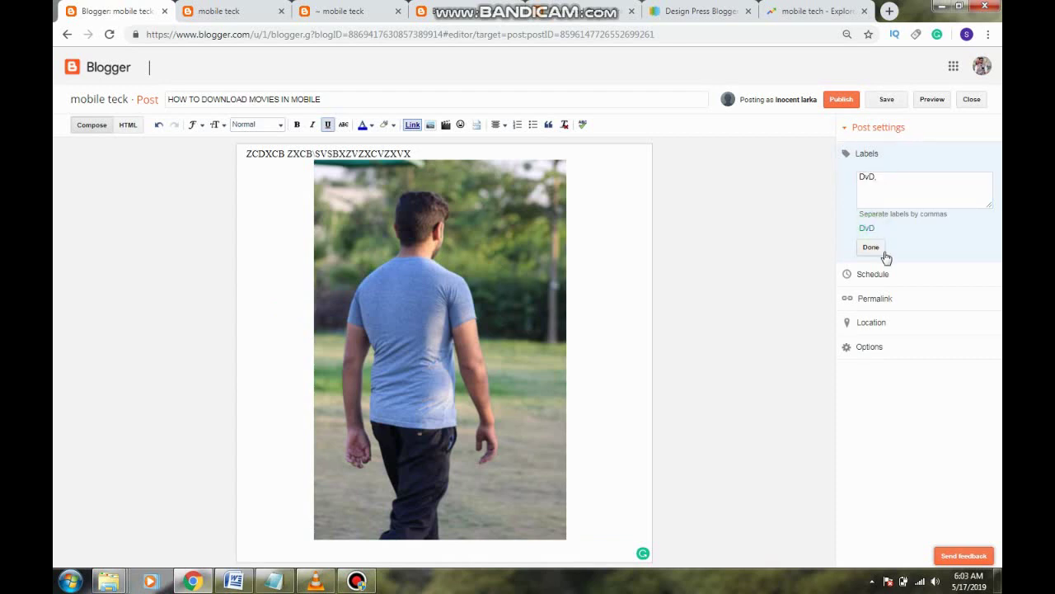
pyautogui.click(874, 248)
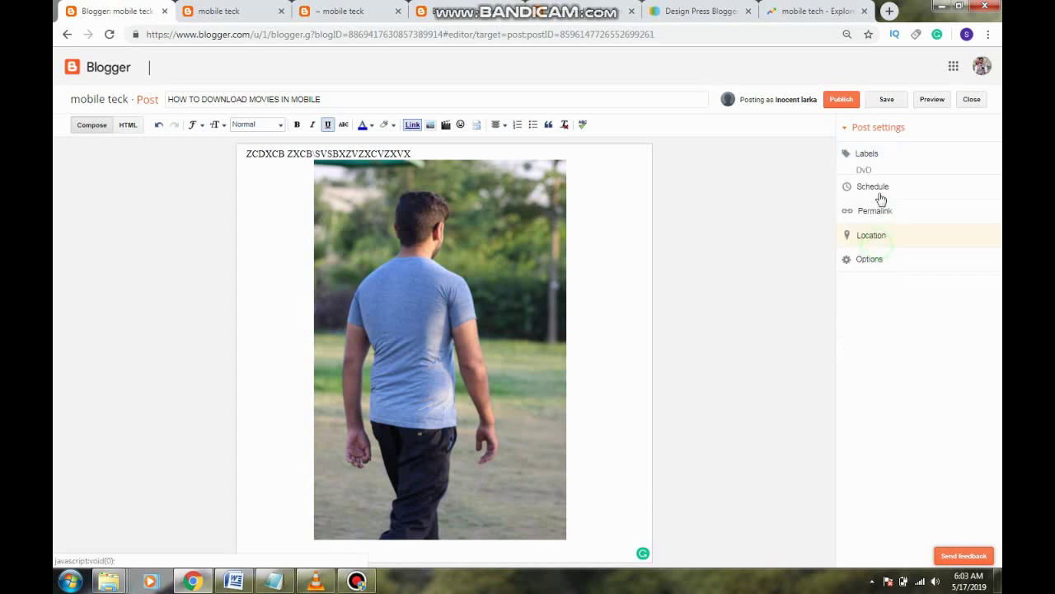
pyautogui.click(842, 101)
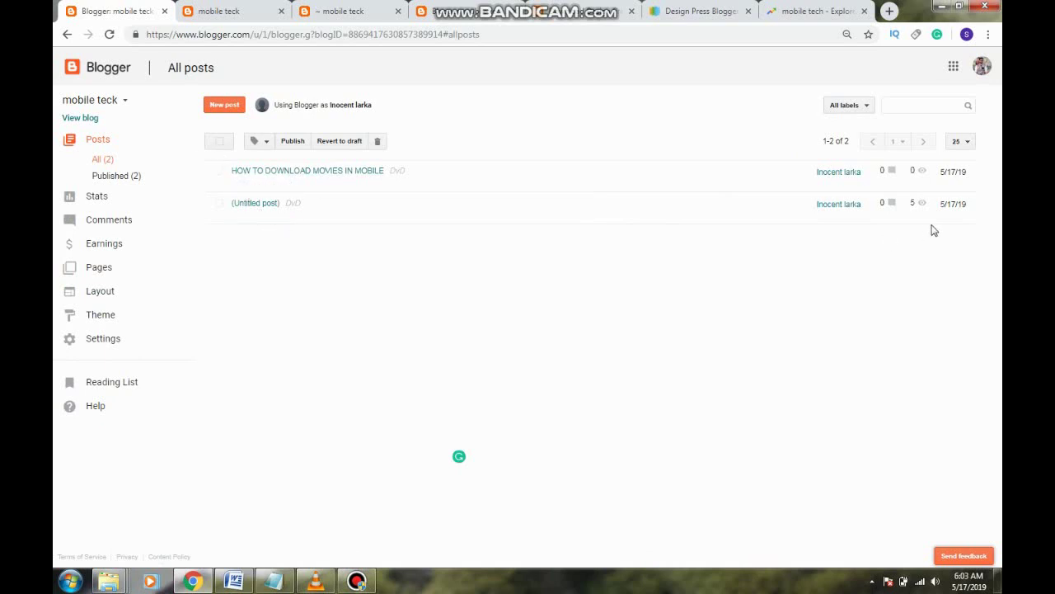
# Step: View the published post "HOW TO DOWNLOAD MOVIES IN MOBILE" on the live blog, from its title down to the related posts
pyautogui.moveTo(913, 214)
pyautogui.click(258, 183)
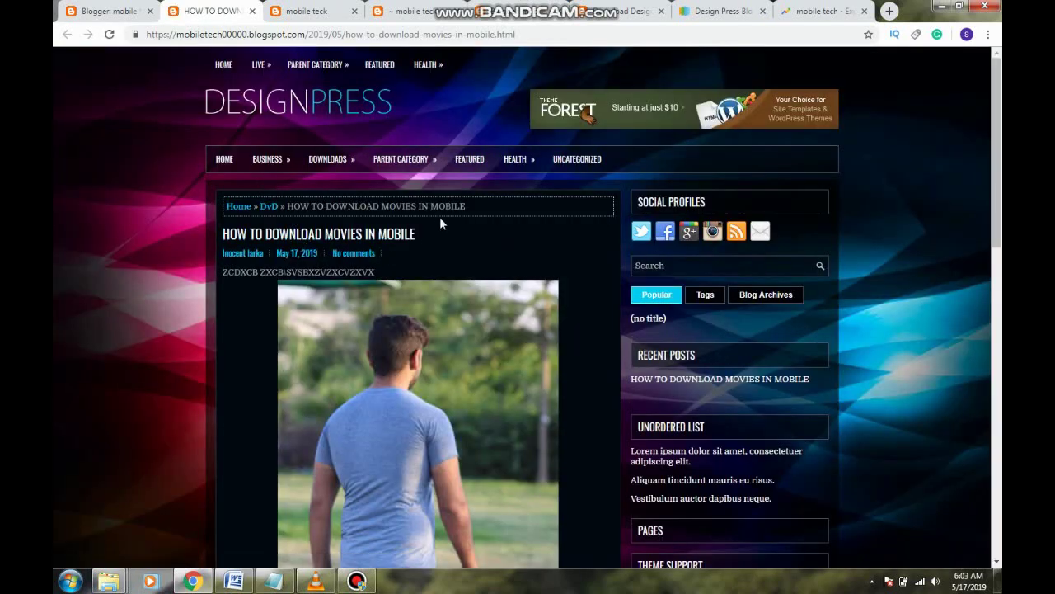
pyautogui.doubleClick(317, 207)
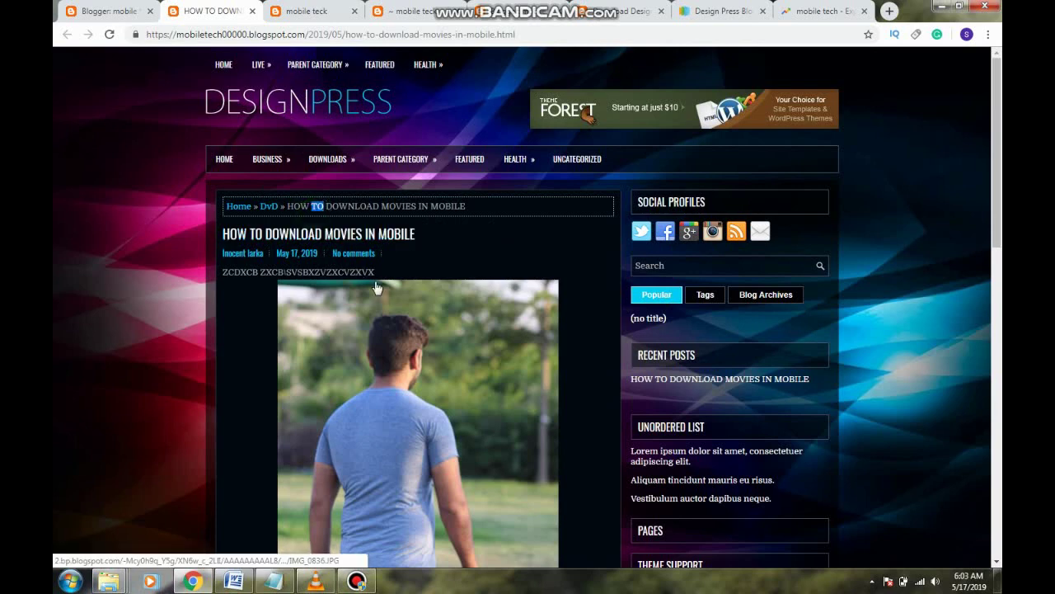
pyautogui.scroll(-4, 375, 287)
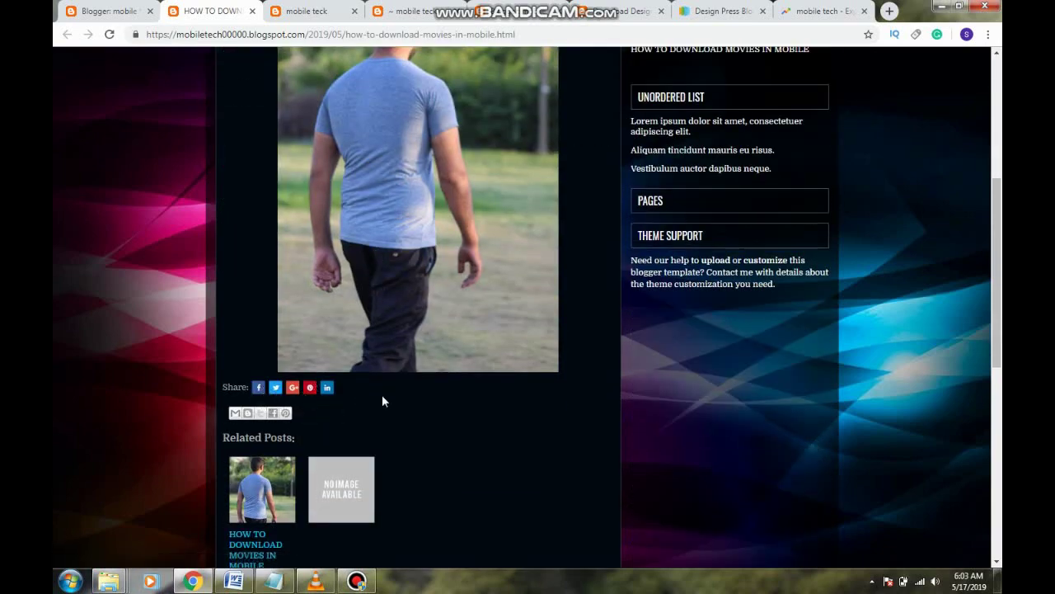
pyautogui.scroll(5, 426, 303)
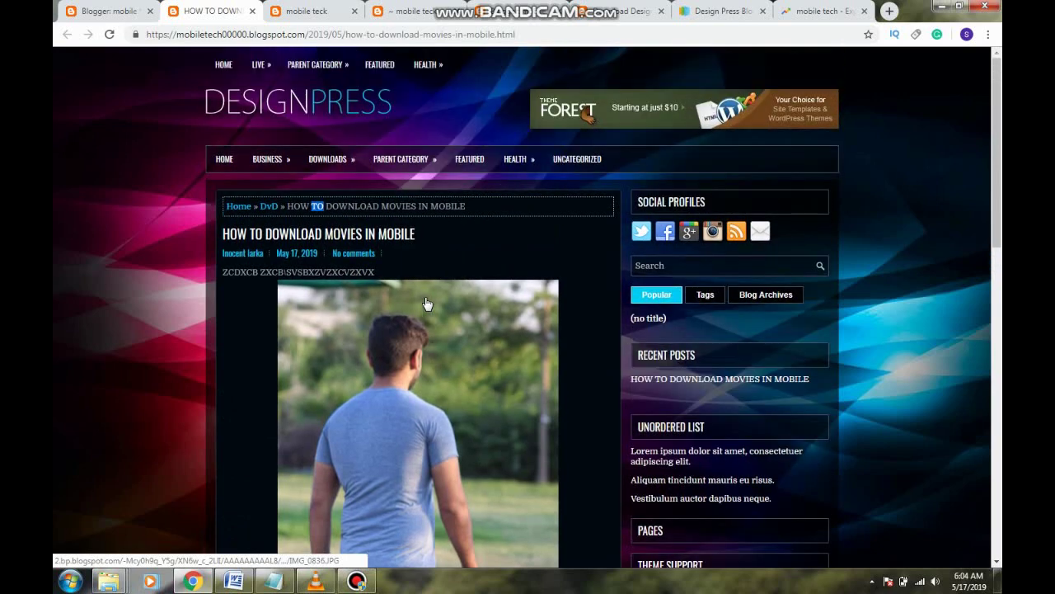
# Step: Open the live blog's home page, go through the featured slider in both directions and check the sidebar and footer
pyautogui.click(228, 165)
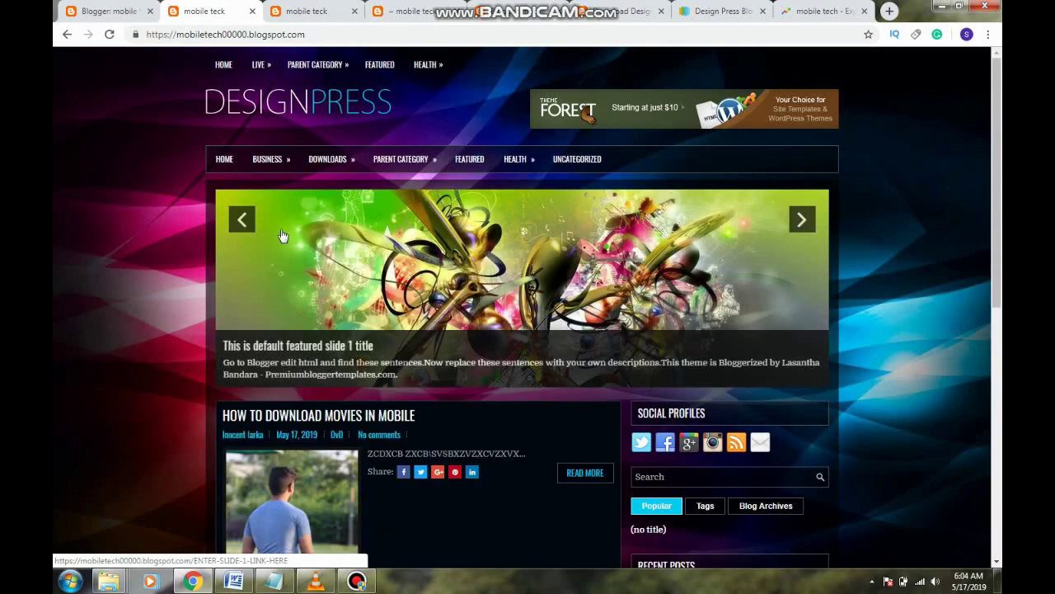
pyautogui.click(236, 223)
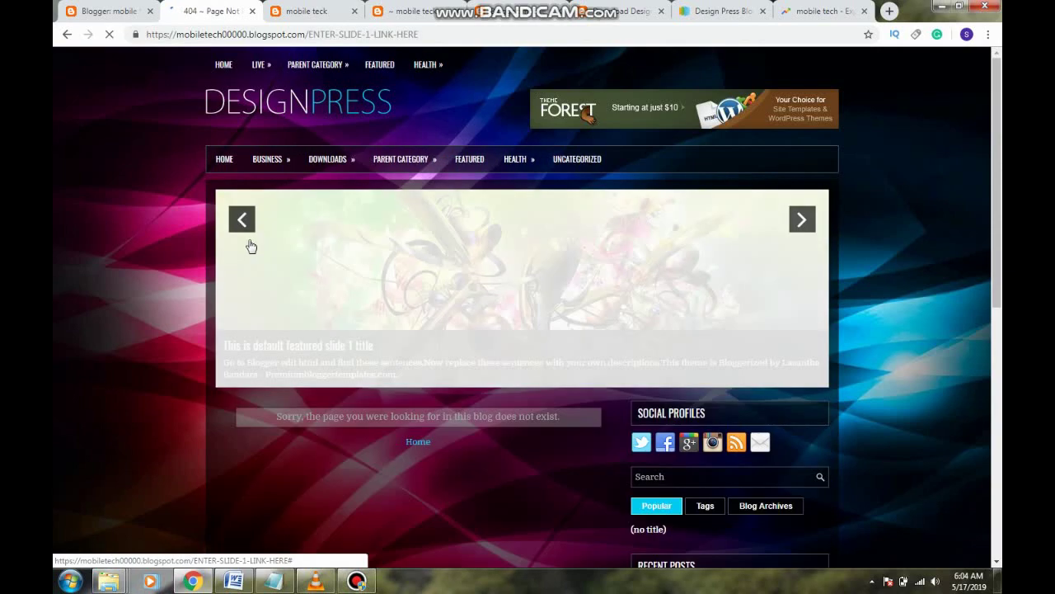
pyautogui.click(241, 220)
pyautogui.click(244, 221)
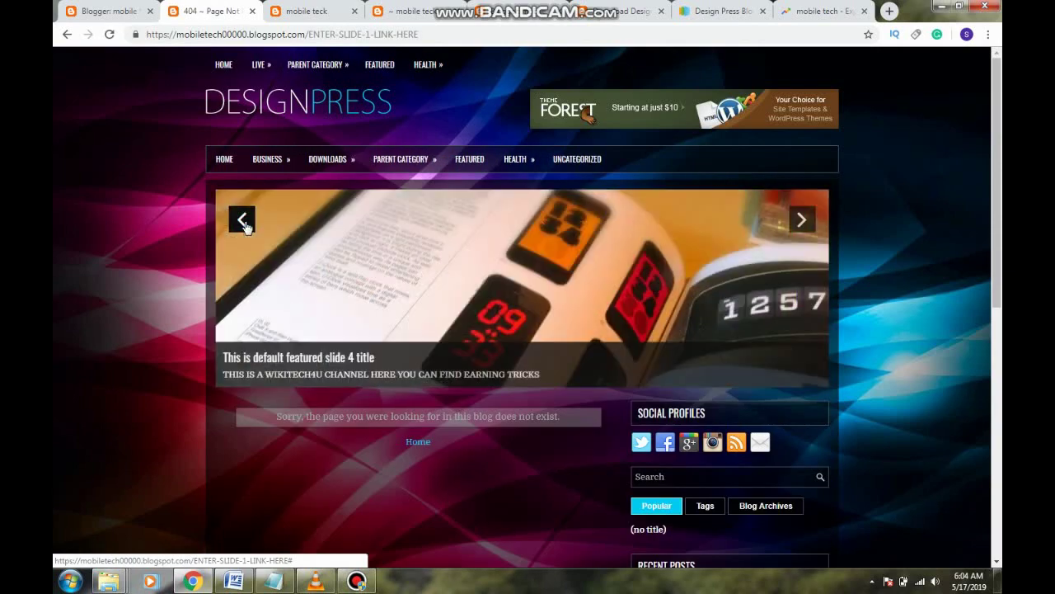
pyautogui.click(245, 225)
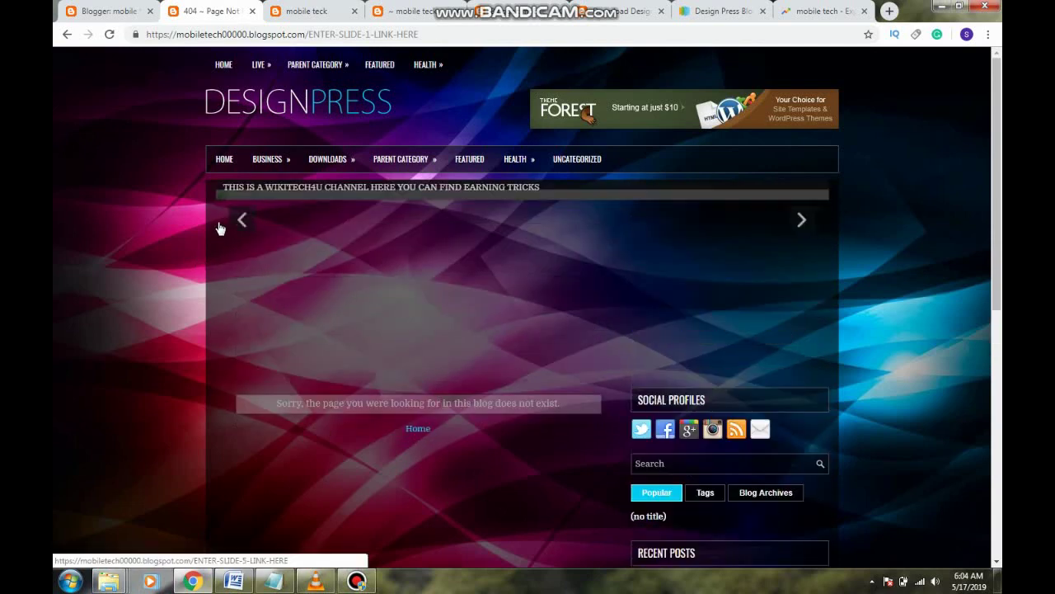
pyautogui.click(815, 221)
pyautogui.click(805, 221)
pyautogui.click(804, 221)
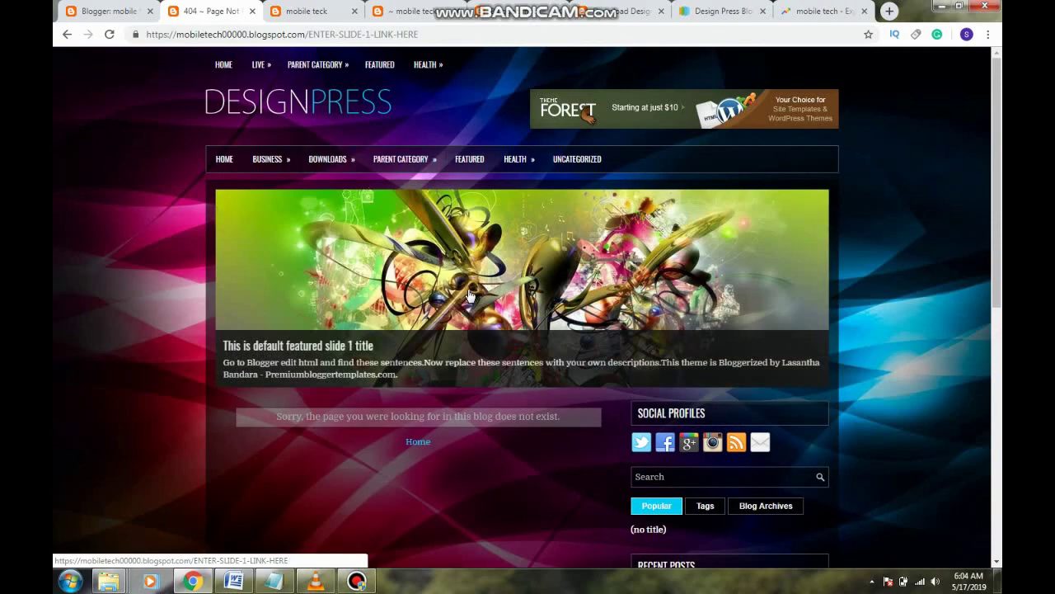
pyautogui.click(803, 218)
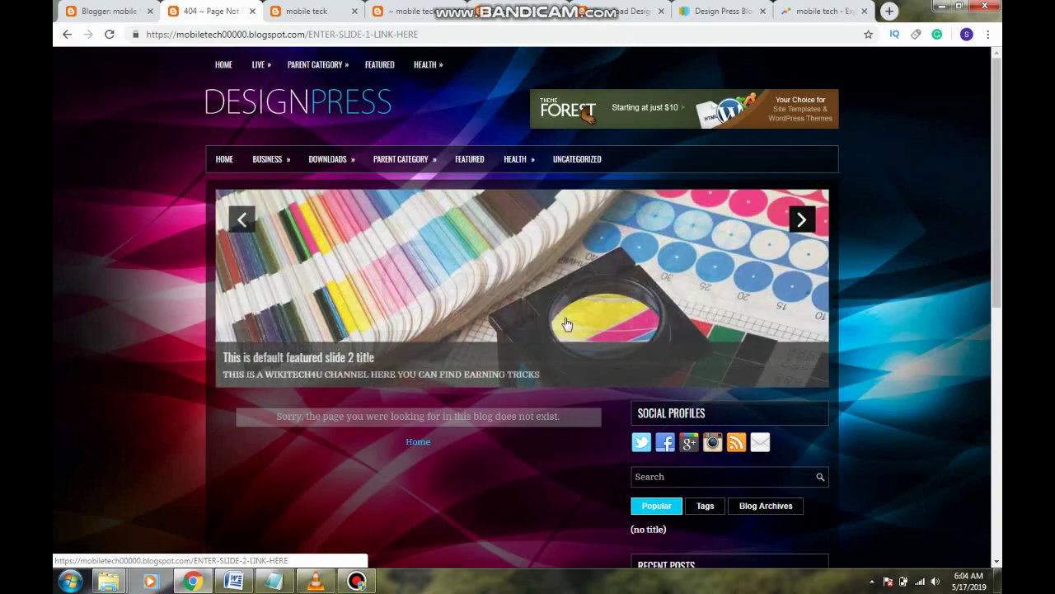
pyautogui.scroll(-6, 547, 326)
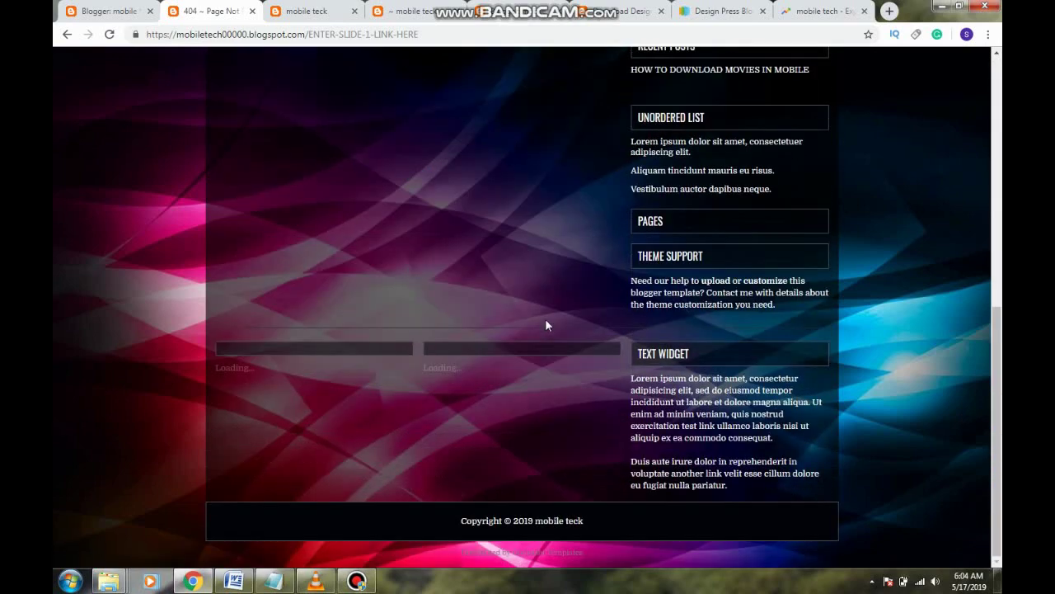
pyautogui.scroll(6, 546, 320)
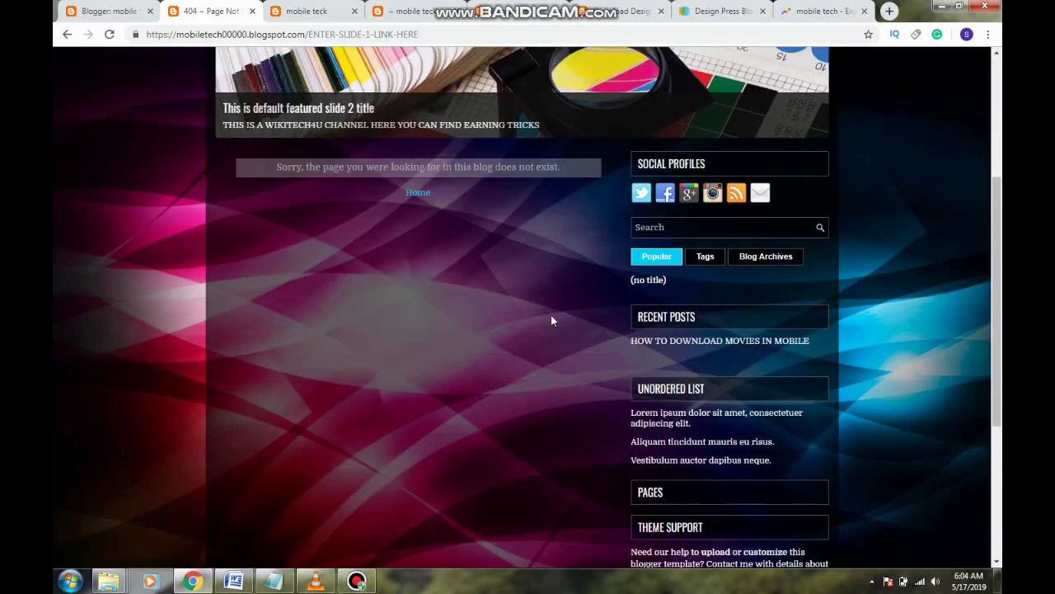
# Step: Reload the live blog's home page from the missing slide page, examine the post previews down to the footer, and return to Blogger's post list
pyautogui.scroll(1, 551, 315)
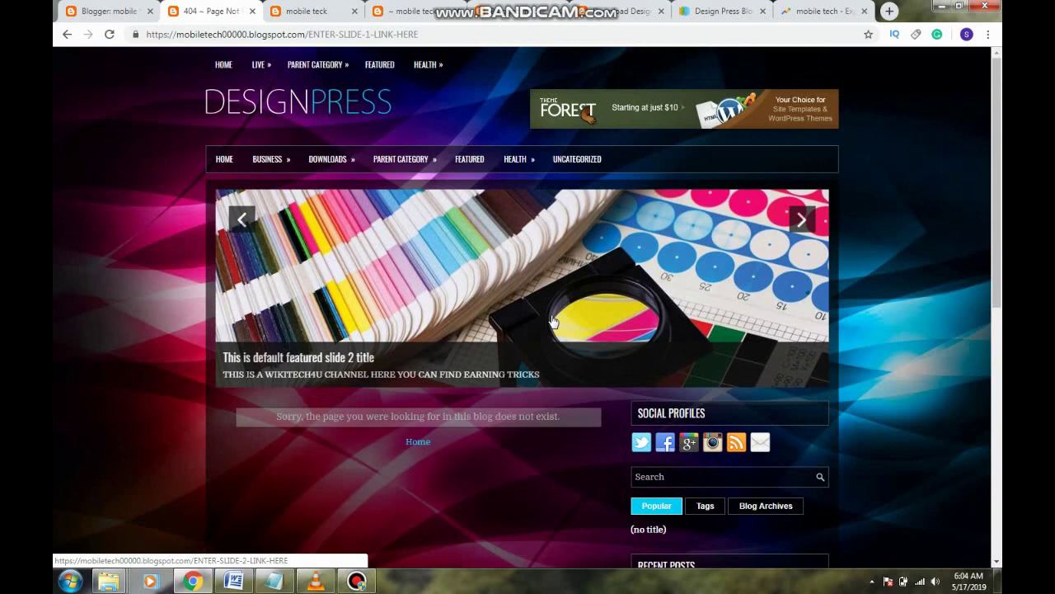
pyautogui.click(230, 154)
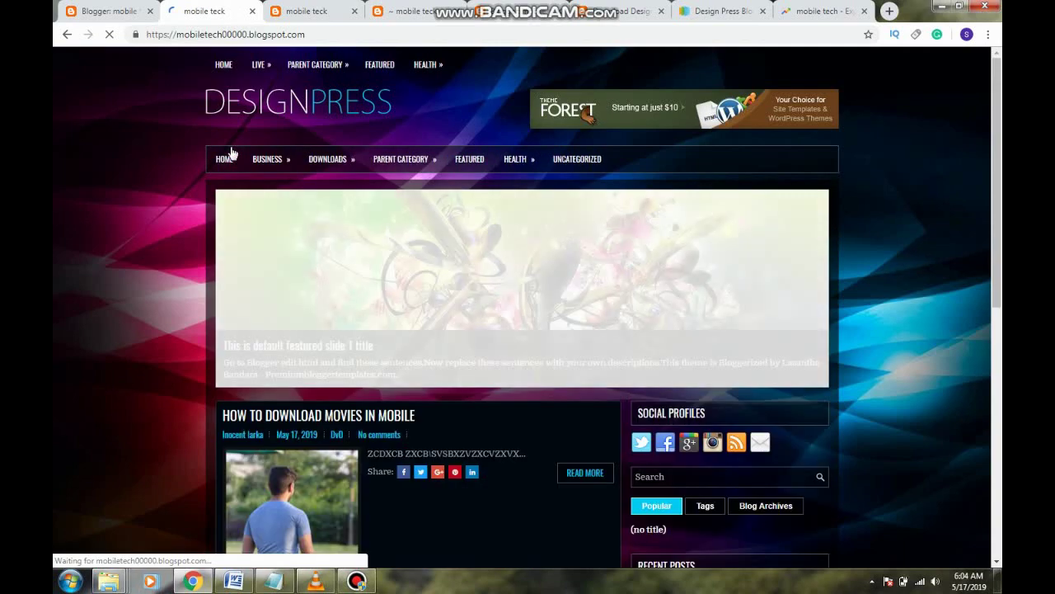
pyautogui.scroll(-3, 453, 274)
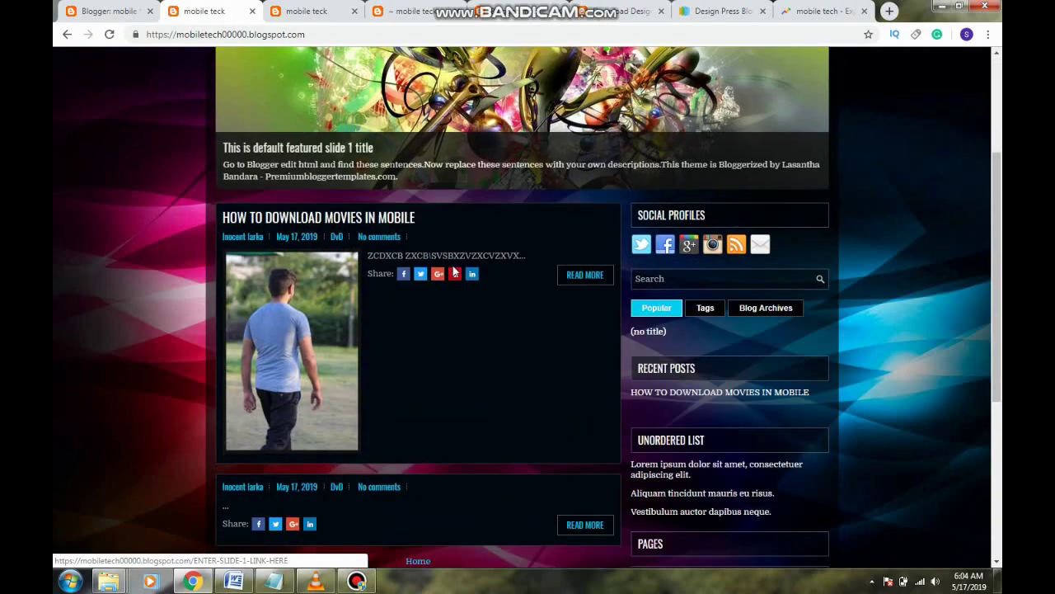
pyautogui.scroll(-2, 457, 280)
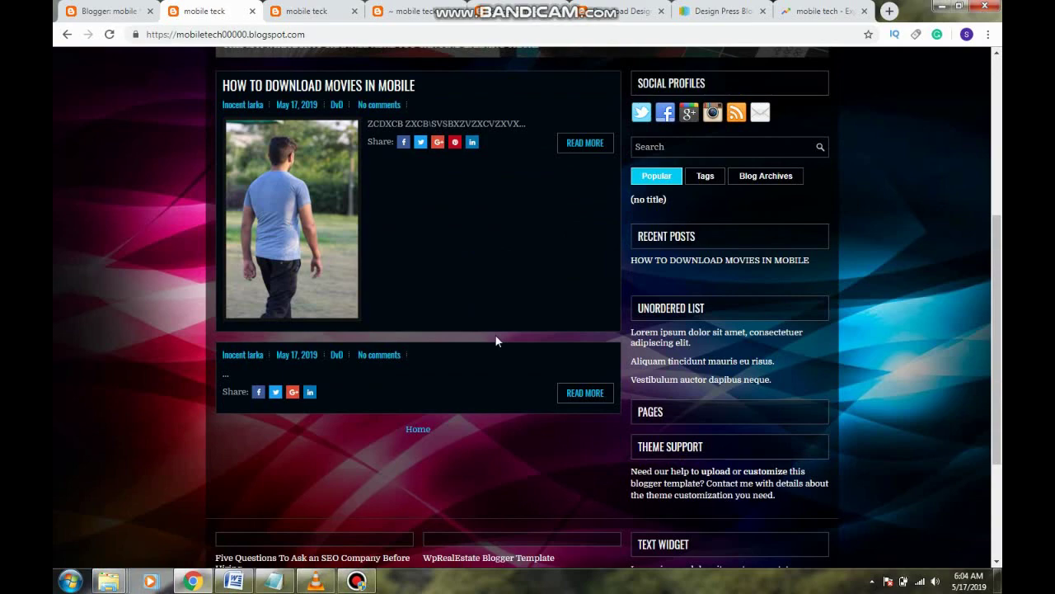
pyautogui.scroll(-3, 495, 340)
pyautogui.scroll(3, 496, 339)
pyautogui.scroll(-2, 496, 340)
pyautogui.scroll(-2, 495, 340)
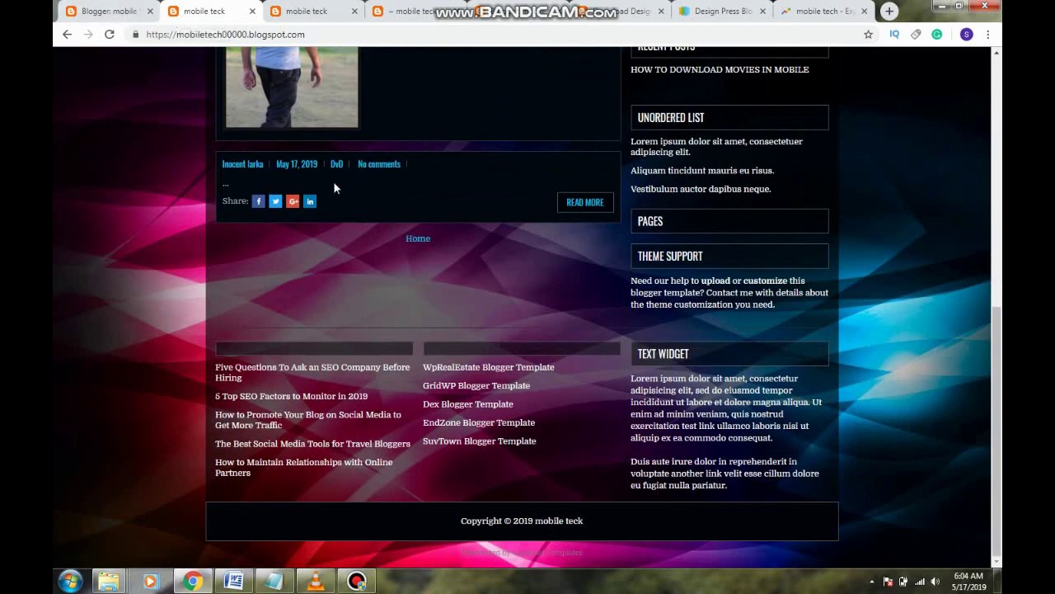
pyautogui.click(66, 7)
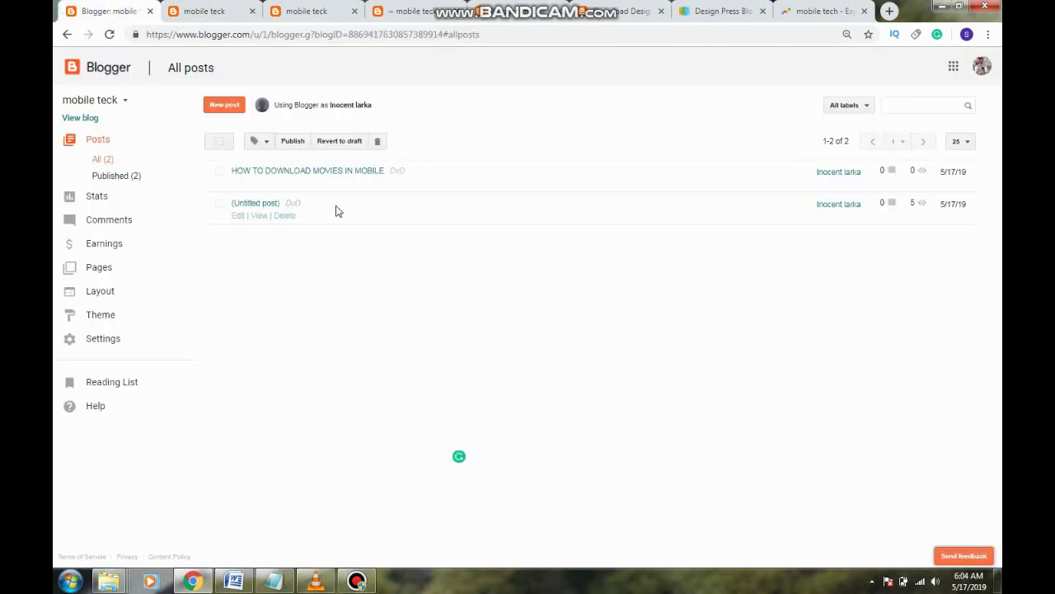